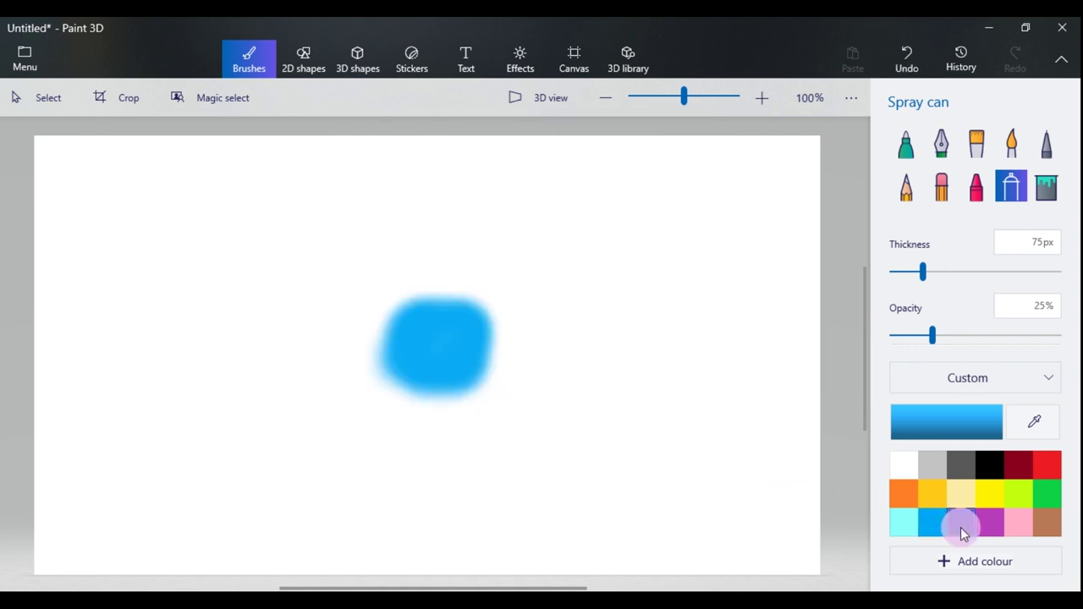
Choose a light violet-blue and spray a soft ring around the bright blue centre, setting the spray can thickness to 143 px.
drag(540, 218, 510, 193)
click(454, 472)
mouse_move(508, 330)
mouse_down()
mouse_move(447, 278)
mouse_move(415, 372)
mouse_up()
drag(922, 272, 963, 272)
mouse_move(406, 254)
mouse_down()
mouse_move(367, 285)
mouse_move(488, 383)
mouse_move(324, 355)
mouse_move(561, 372)
mouse_move(583, 385)
mouse_up()
Pick a more saturated medium blue and spray the next soft ring around the violet one.
click(911, 416)
click(455, 472)
mouse_move(541, 254)
mouse_down()
mouse_move(365, 232)
mouse_move(563, 261)
mouse_move(555, 445)
mouse_move(552, 423)
mouse_up()
mouse_move(510, 264)
mouse_down()
mouse_move(587, 381)
mouse_move(372, 223)
mouse_move(542, 228)
mouse_up()
Choose a deep blue and spray a wider ring around the glow, raising the opacity to 71%.
click(939, 421)
click(598, 240)
click(497, 476)
mouse_move(533, 170)
mouse_down()
mouse_move(290, 214)
mouse_move(602, 392)
mouse_move(259, 476)
mouse_move(218, 355)
mouse_up()
mouse_move(227, 232)
mouse_down()
mouse_move(376, 177)
mouse_move(413, 177)
mouse_move(607, 372)
mouse_up()
drag(931, 336, 1009, 336)
mouse_move(651, 222)
mouse_down()
mouse_move(633, 451)
mouse_move(568, 499)
mouse_move(227, 335)
mouse_move(241, 341)
mouse_up()
Darken the colour to navy and spray a broad band outside the deep blue ring.
click(945, 421)
drag(601, 254, 603, 331)
click(454, 471)
mouse_move(482, 158)
mouse_down()
mouse_move(182, 425)
mouse_move(635, 197)
mouse_move(113, 174)
mouse_move(144, 462)
mouse_move(254, 549)
mouse_up()
mouse_move(643, 153)
mouse_down()
mouse_move(703, 308)
mouse_move(688, 191)
mouse_move(258, 133)
mouse_move(614, 157)
mouse_move(219, 535)
mouse_move(549, 553)
mouse_move(626, 234)
mouse_move(736, 313)
mouse_up()
Pick a near-black colour and spray the remaining outer edges and corners of the canvas.
click(935, 415)
click(474, 472)
mouse_move(133, 145)
mouse_down()
mouse_move(54, 146)
mouse_move(51, 476)
mouse_move(183, 582)
mouse_move(182, 557)
mouse_move(61, 555)
mouse_move(254, 573)
mouse_up()
mouse_move(798, 188)
mouse_down()
mouse_move(735, 155)
mouse_move(811, 155)
mouse_move(655, 572)
mouse_move(817, 378)
mouse_move(817, 564)
mouse_up()
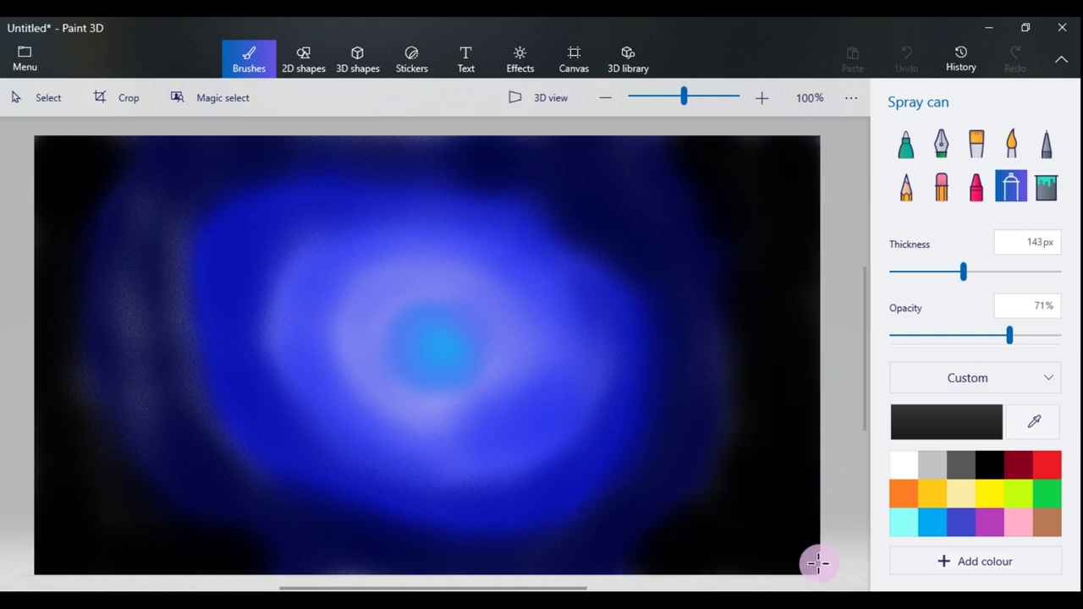
Even out the glow's centre and inner ring by respraying with sampled light blue and violet.
click(1033, 422)
click(431, 340)
drag(430, 338, 436, 381)
click(1034, 421)
click(510, 306)
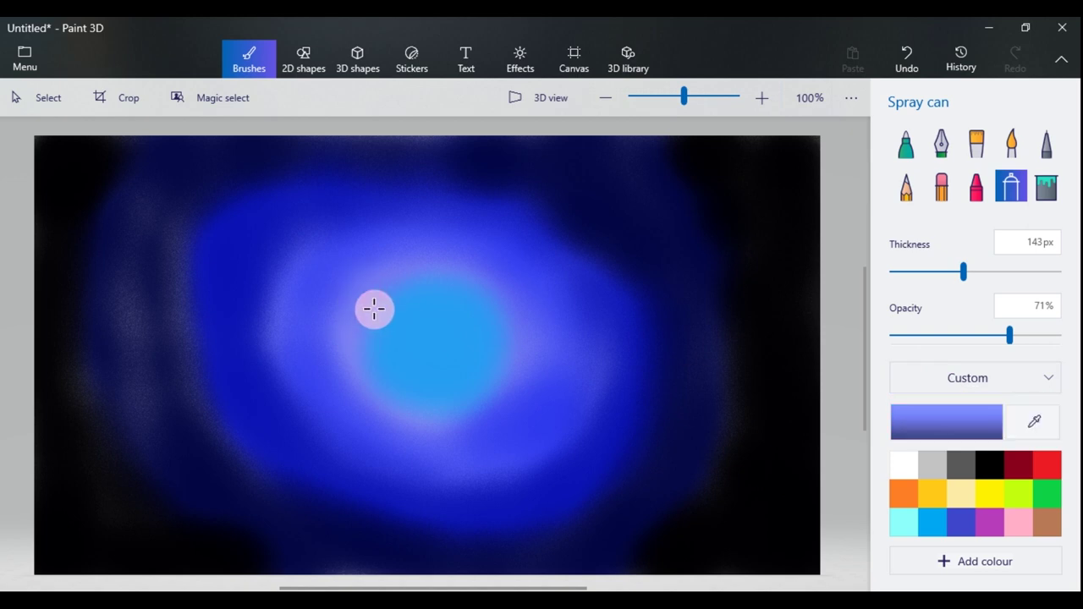
mouse_move(372, 309)
mouse_down()
mouse_move(357, 332)
mouse_move(419, 400)
mouse_move(396, 249)
mouse_move(372, 256)
mouse_move(433, 389)
mouse_up()
click(1034, 421)
click(440, 334)
drag(405, 310, 457, 338)
Sample the medium blue and spray its ring around the violet band, undoing the first strokes and repainting them.
click(1034, 421)
click(586, 351)
mouse_move(584, 348)
mouse_down()
mouse_move(570, 283)
mouse_move(323, 390)
mouse_move(404, 427)
mouse_up()
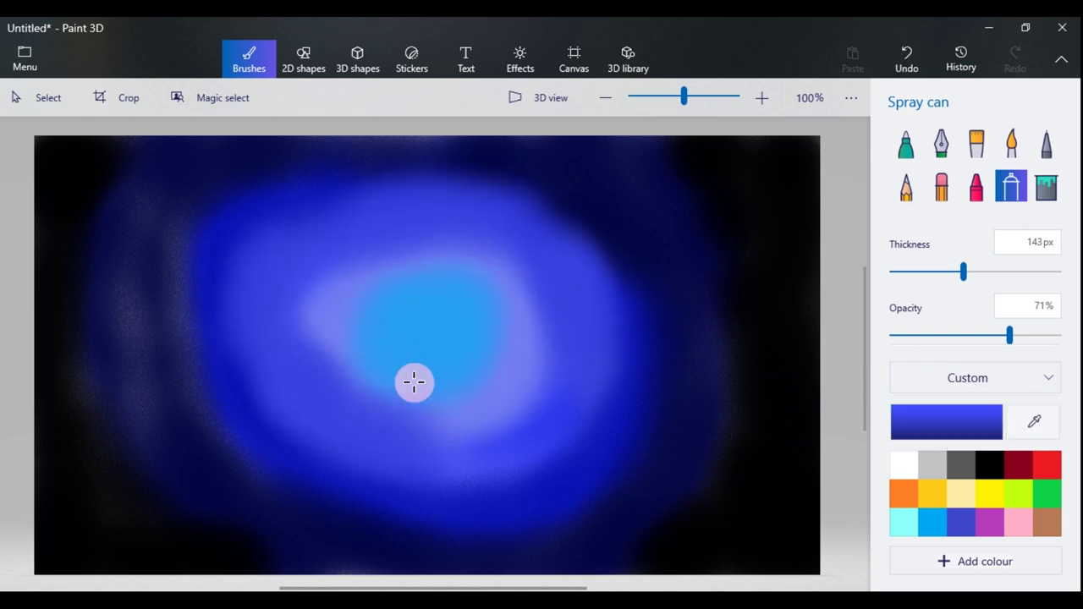
key(ctrl+z)
key(ctrl+z)
mouse_move(280, 262)
mouse_down()
mouse_move(285, 389)
mouse_move(561, 437)
mouse_up()
Respray the deep blue ring and the navy outer band using colours sampled from the painting.
click(1034, 420)
click(266, 454)
mouse_move(265, 454)
mouse_down()
mouse_move(643, 437)
mouse_move(311, 184)
mouse_move(216, 340)
mouse_up()
click(1033, 421)
click(697, 239)
mouse_move(658, 188)
mouse_down()
mouse_move(734, 339)
mouse_move(712, 453)
mouse_up()
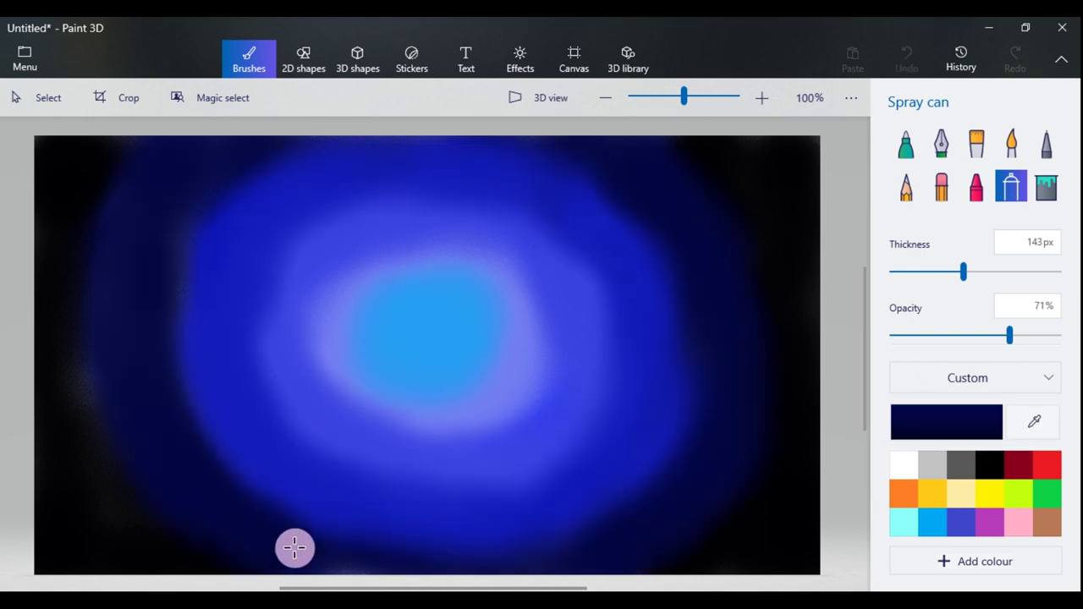
Lower the spray opacity to 23% and blend the dark outer area with navy shades and the sampled deep blue.
click(927, 429)
click(498, 472)
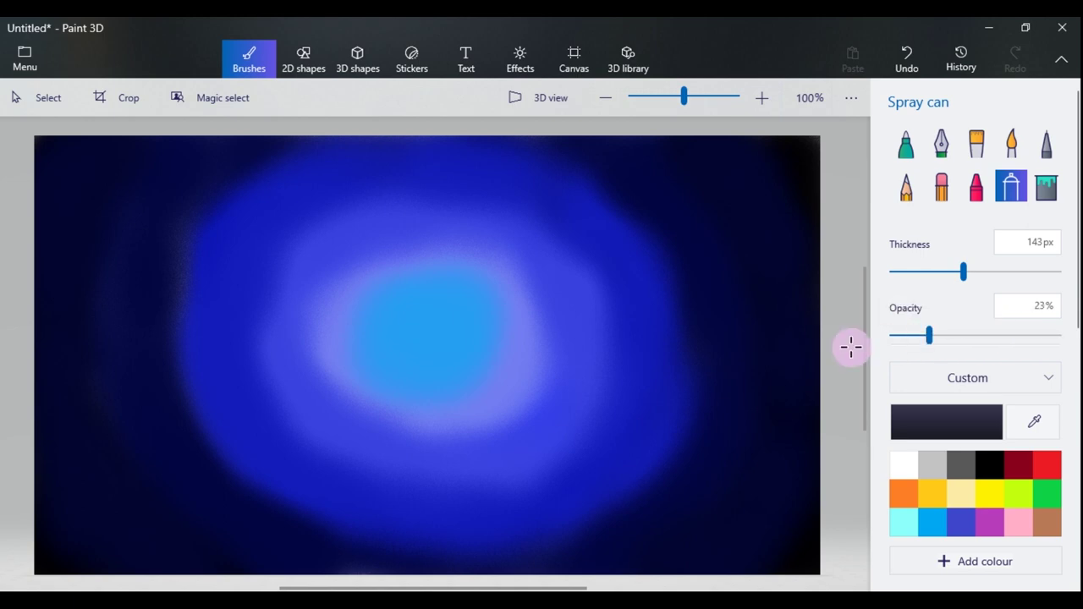
click(1034, 420)
click(727, 397)
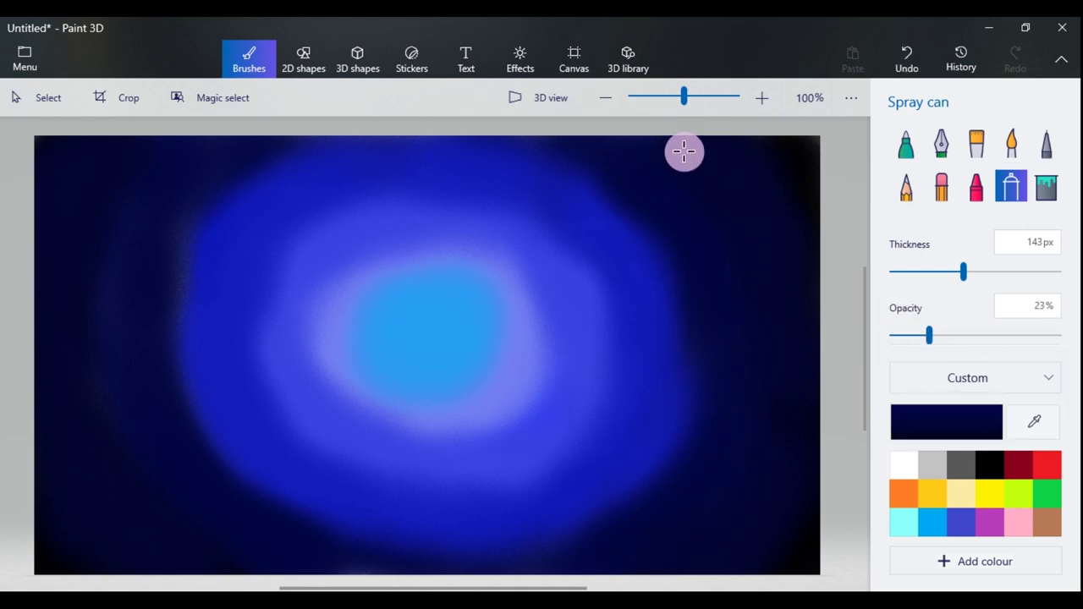
click(1034, 421)
click(226, 227)
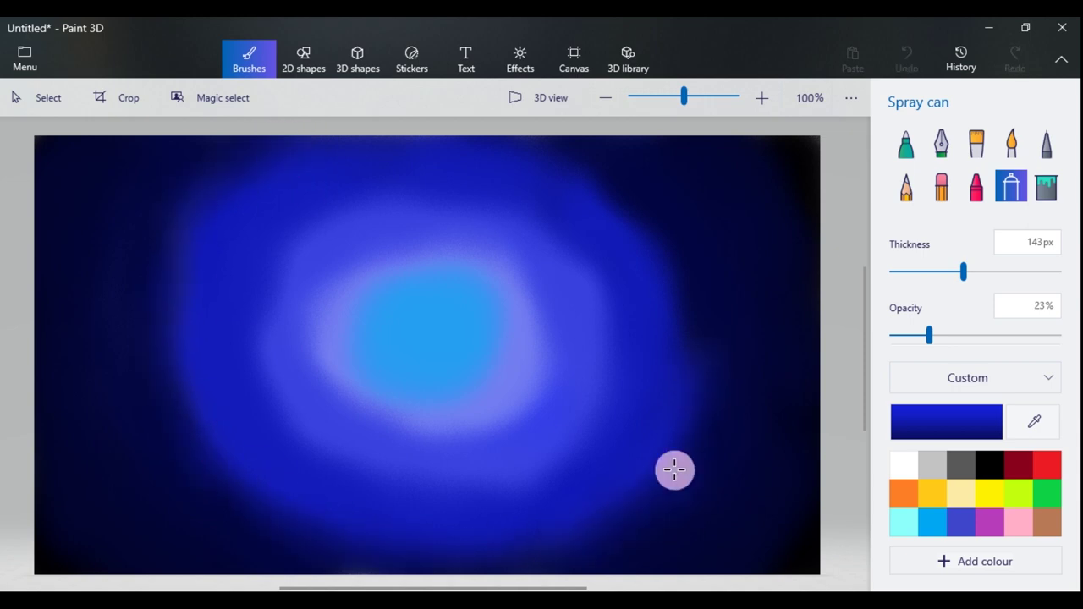
Sample the medium blue and spray along its ring's outer edge to blend it into the deep blue.
click(1012, 415)
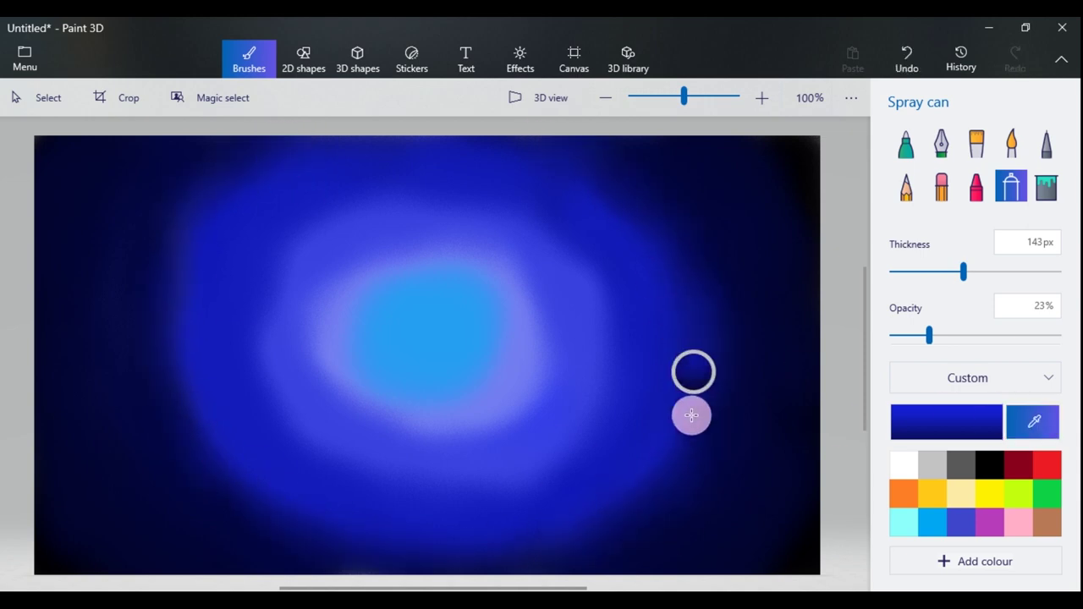
click(577, 381)
mouse_move(614, 320)
mouse_down()
mouse_move(436, 479)
mouse_move(334, 458)
mouse_up()
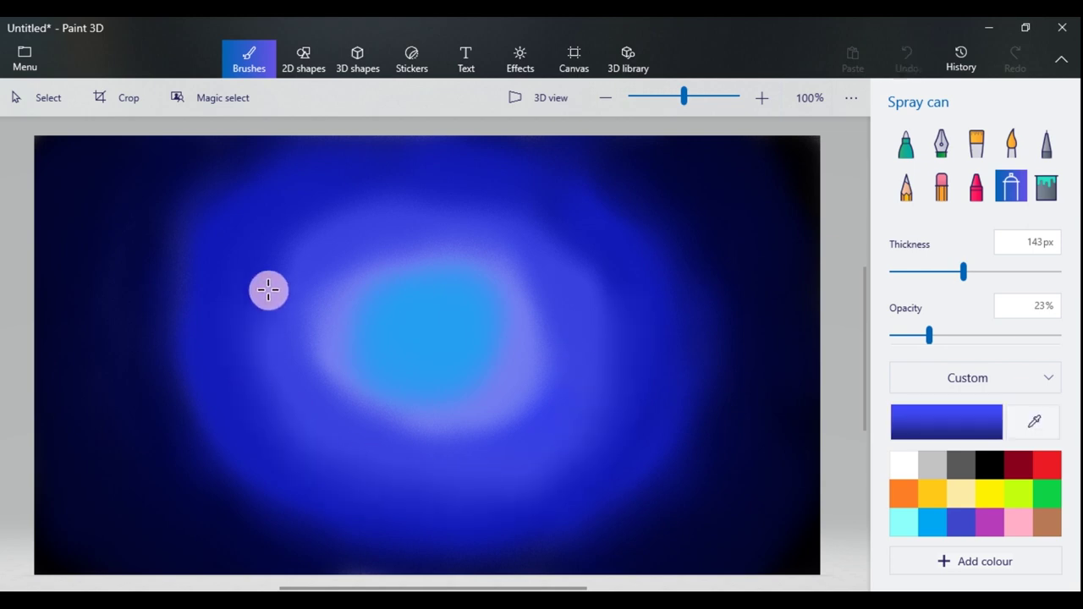
drag(265, 290, 261, 354)
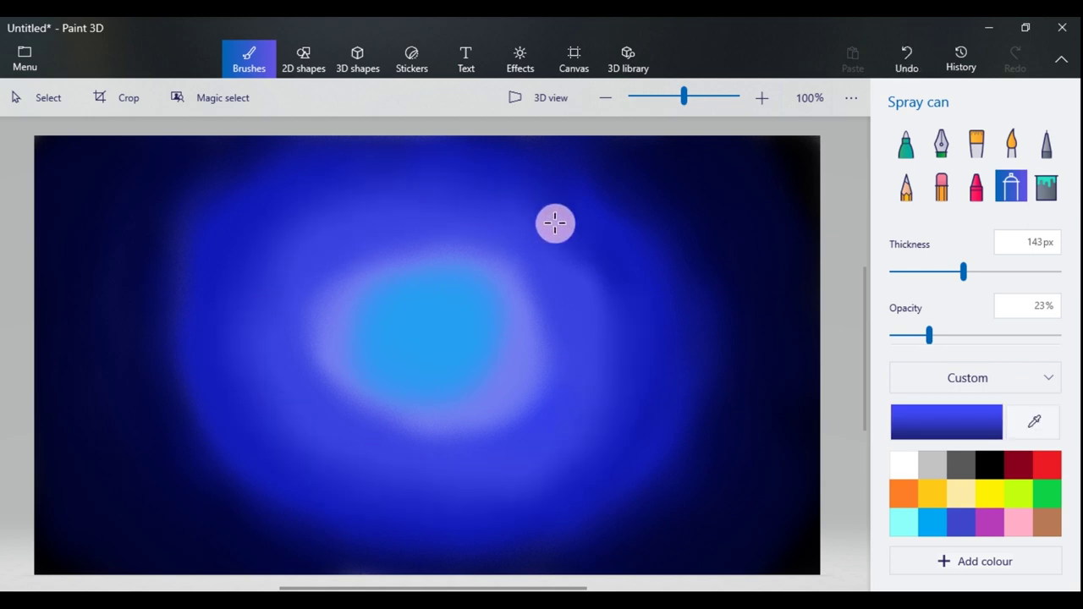
drag(270, 248, 247, 330)
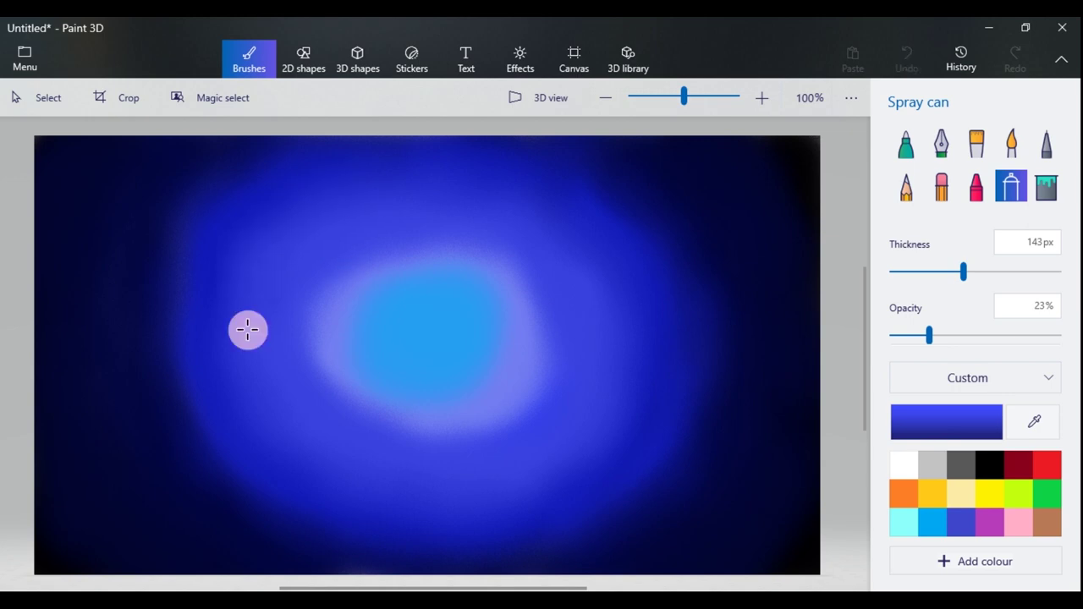
Sample the violet and light blue and soften the transitions around the glow's centre.
scroll(473, 457, up, 2)
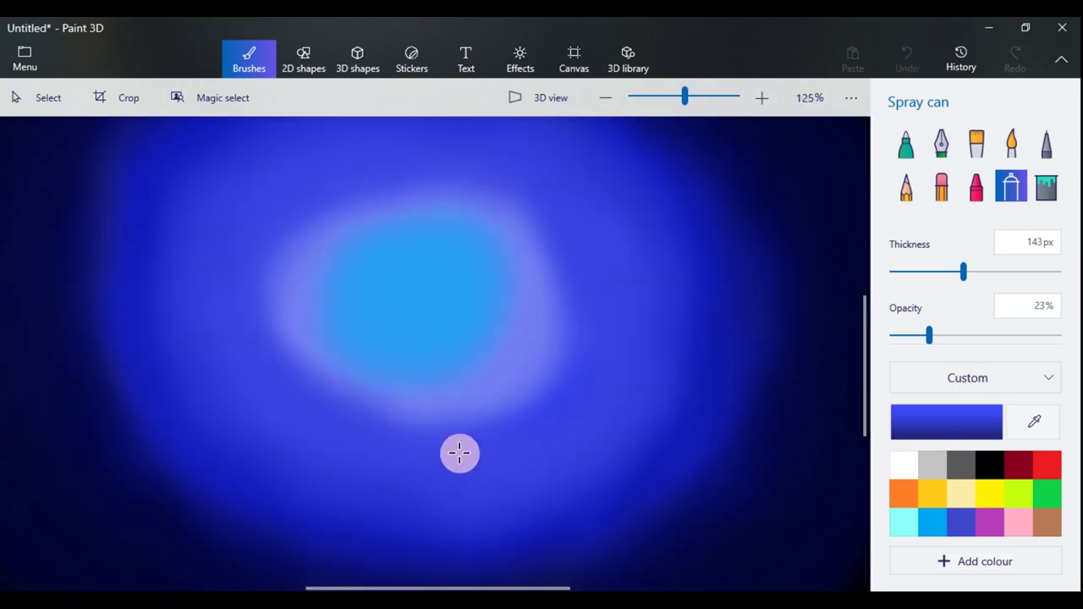
scroll(459, 454, down, 2)
click(1033, 421)
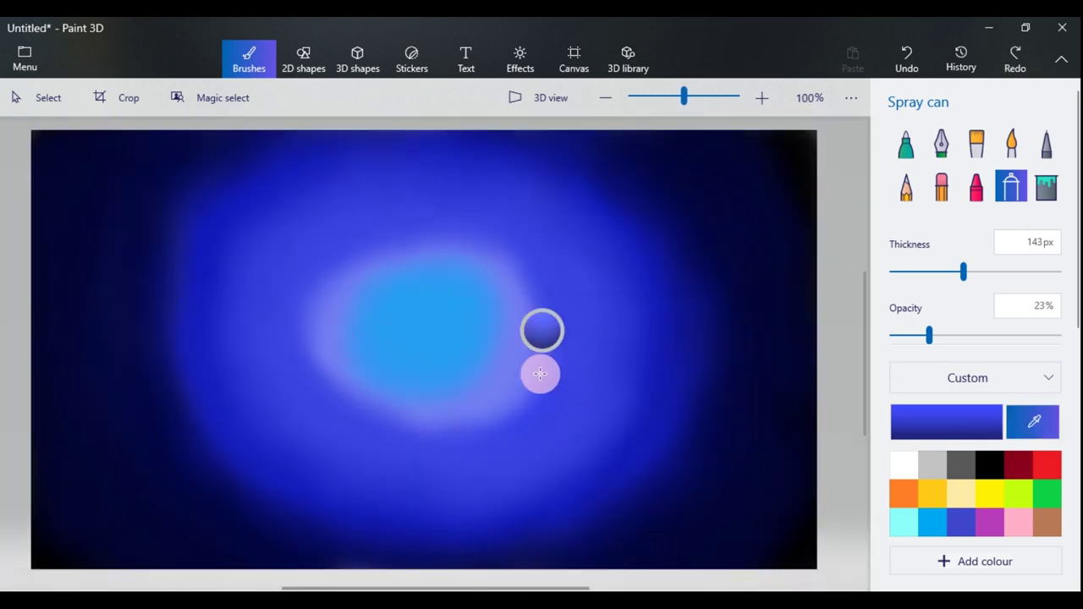
click(531, 294)
mouse_move(537, 294)
mouse_down()
mouse_move(533, 381)
mouse_move(492, 418)
mouse_up()
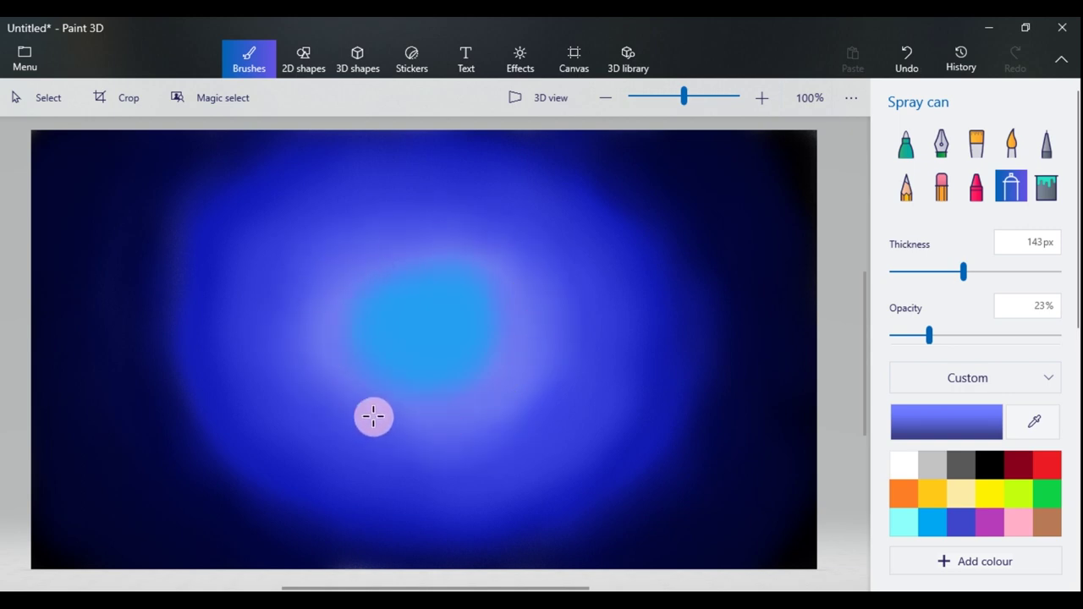
click(491, 298)
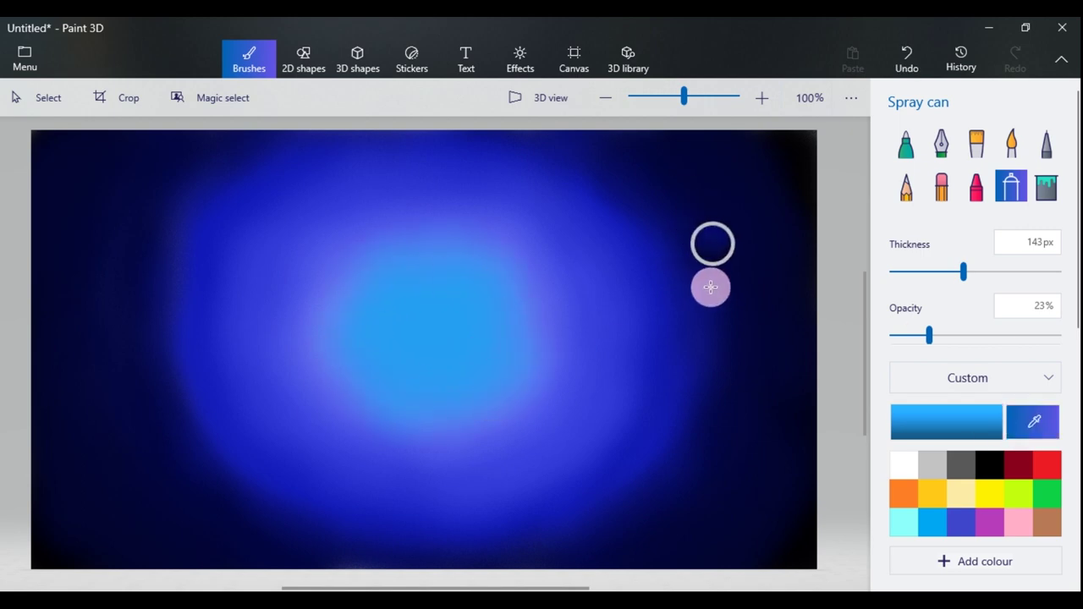
Sample dark and deep blues from the right side and blend the outer rings into the dark edges.
click(729, 360)
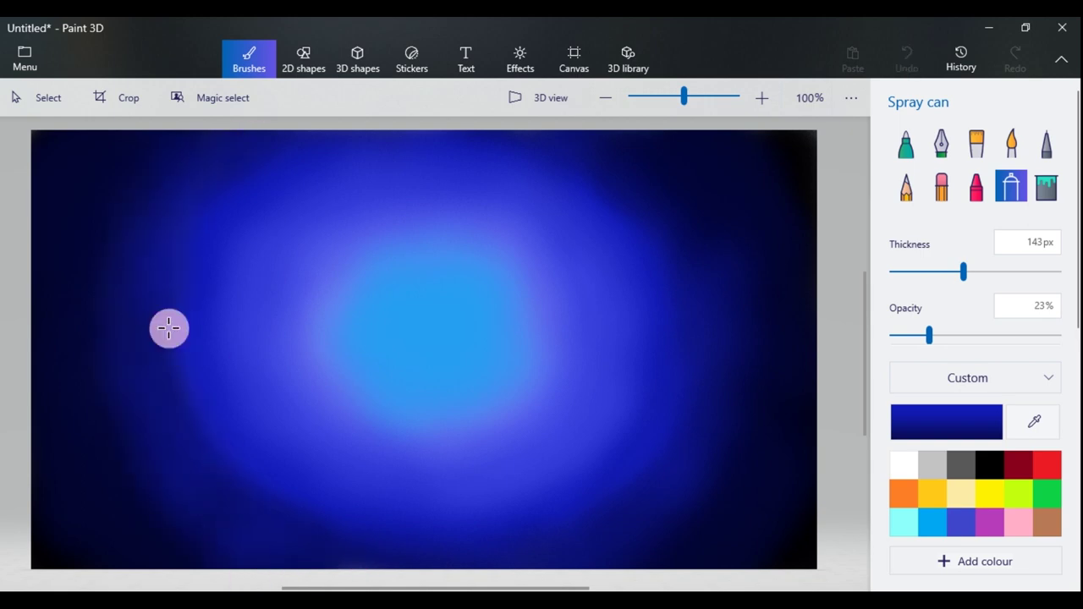
drag(642, 194, 735, 216)
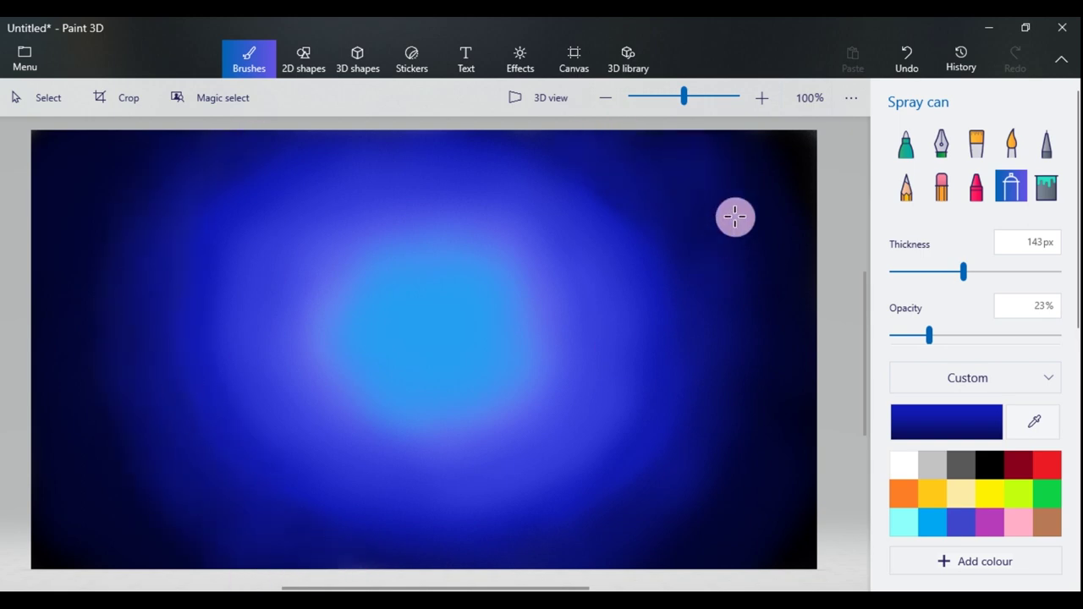
click(713, 282)
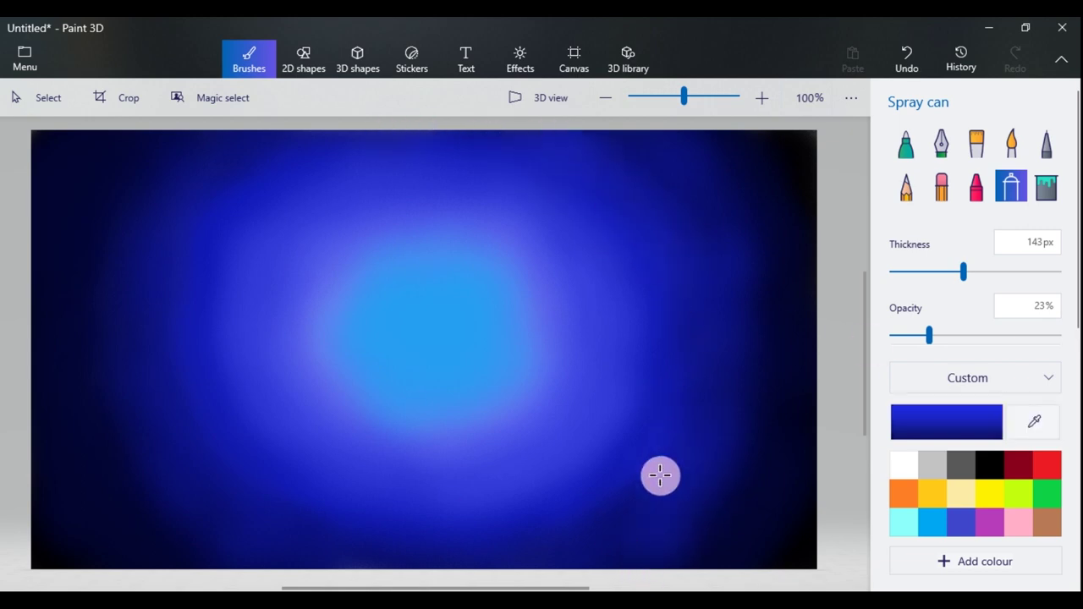
click(1033, 421)
click(719, 341)
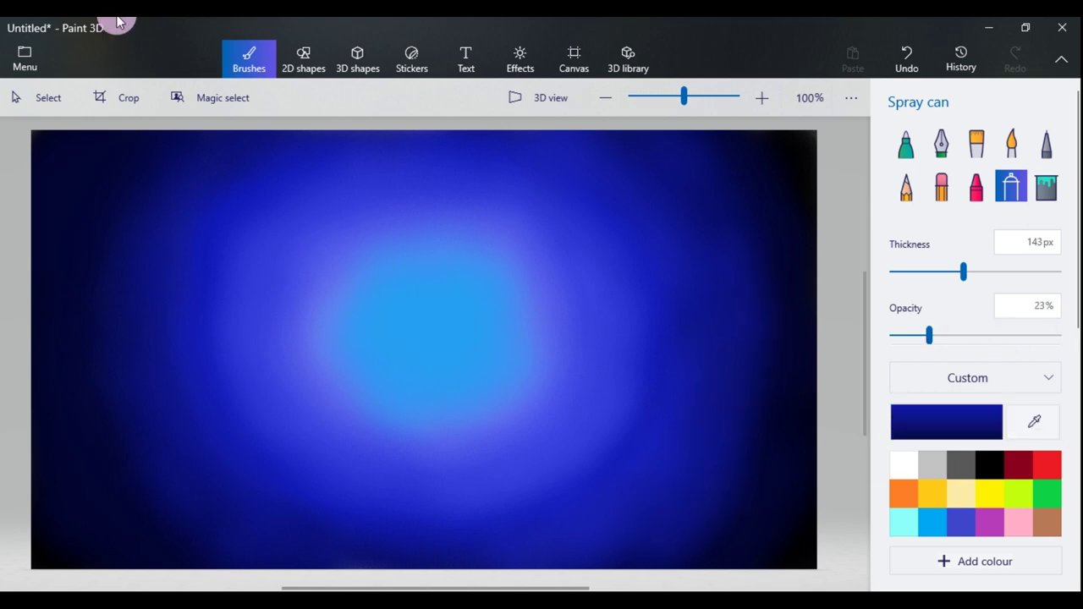
Place a circle with a 10 px black solid outline and no fill over the middle of the glow.
click(303, 60)
click(906, 237)
drag(396, 298, 496, 389)
drag(438, 338, 430, 333)
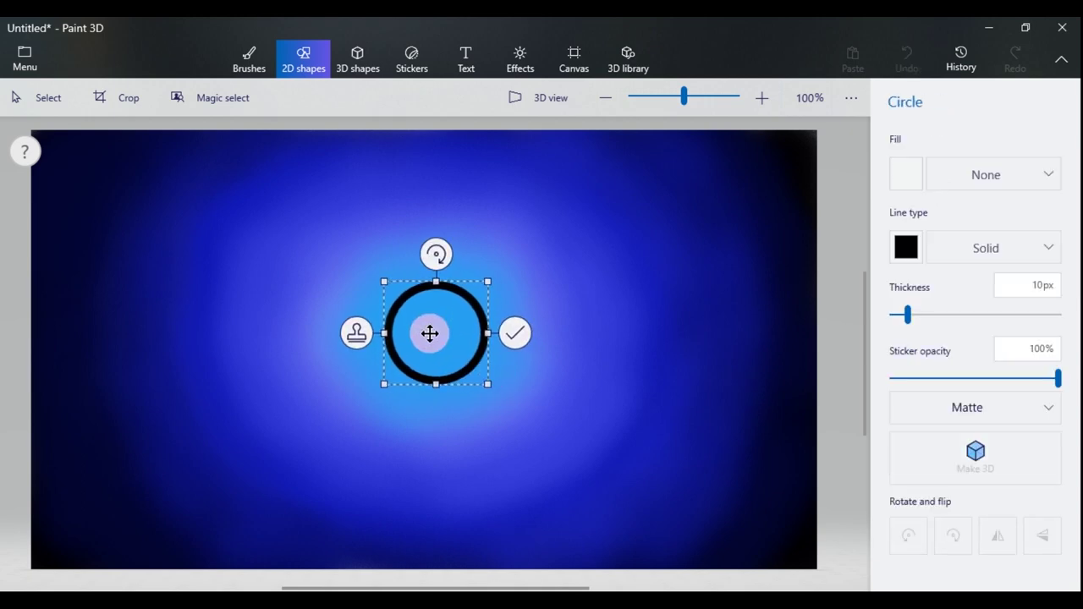
click(513, 334)
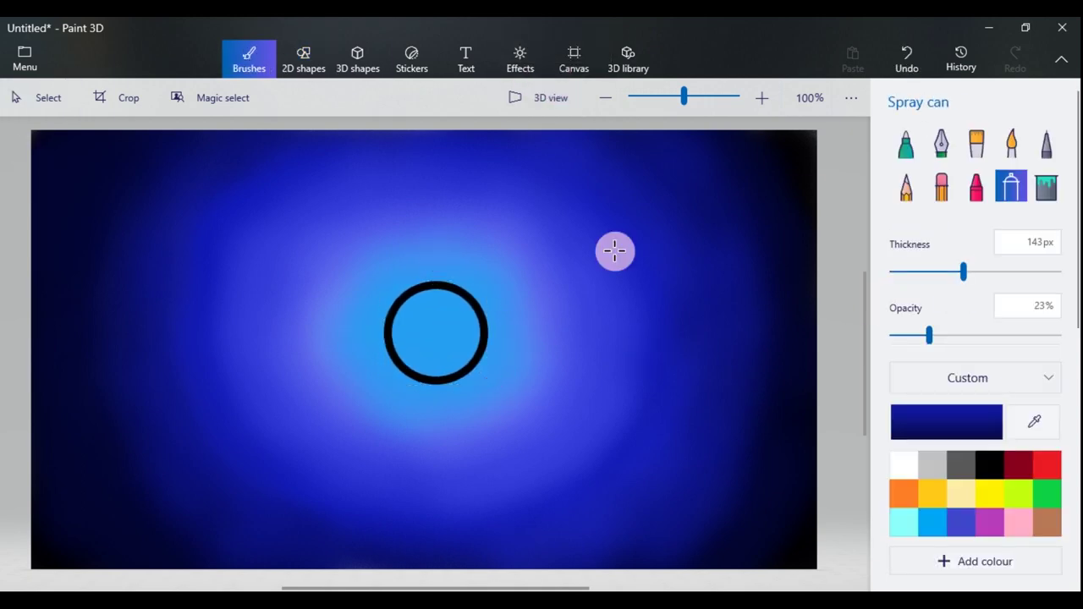
Fill the circle's interior and its outline with white at 15% tolerance to form the moon.
click(906, 237)
click(249, 55)
click(1046, 186)
click(435, 338)
click(444, 285)
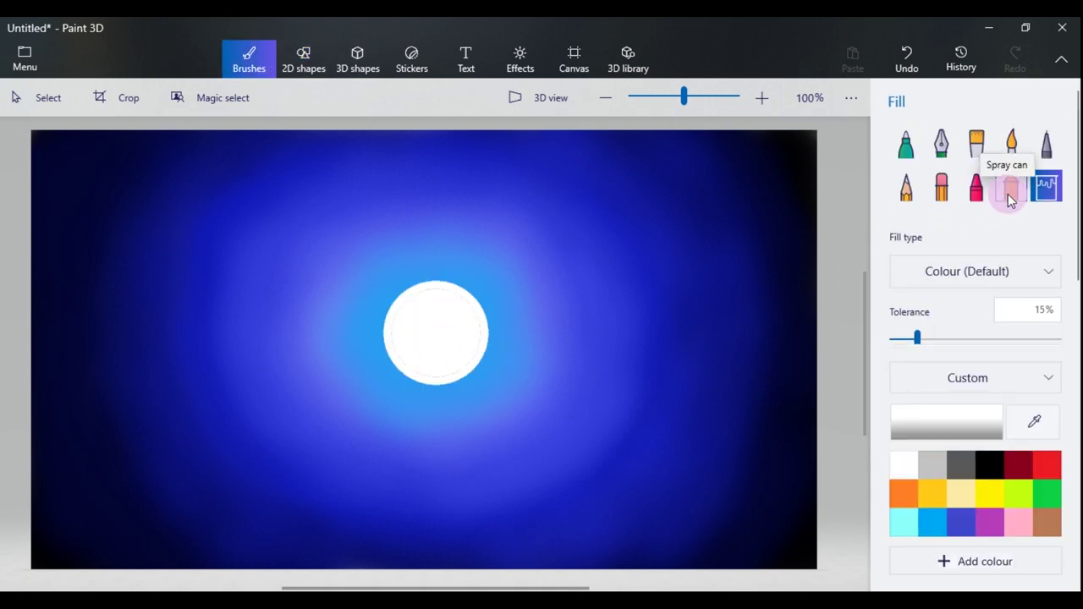
Paint over the faint grey seam inside the moon with a white 5 px Marker.
click(906, 187)
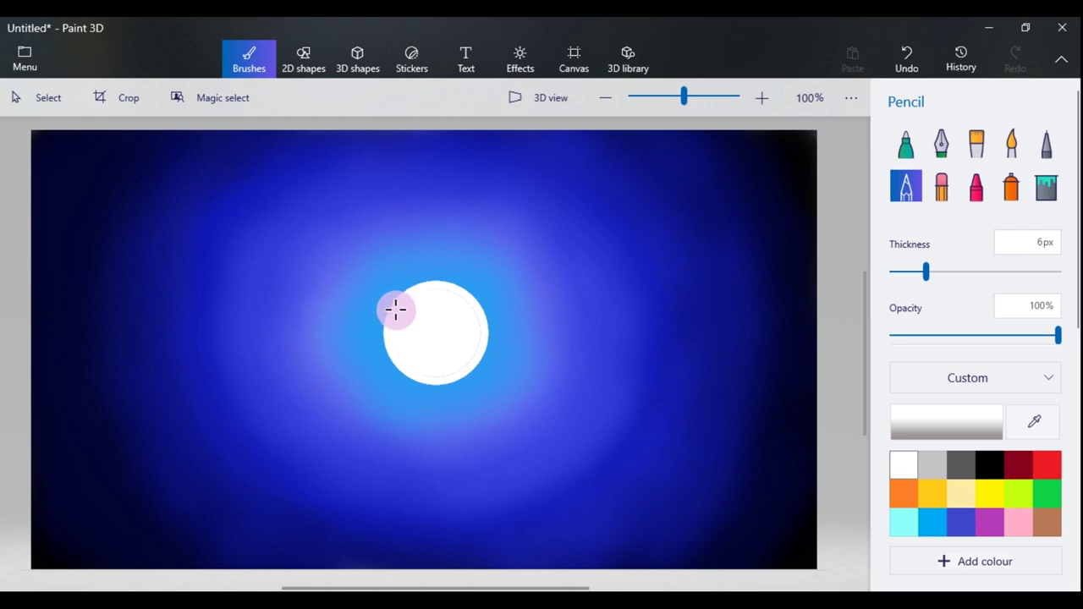
scroll(457, 295, up, 5)
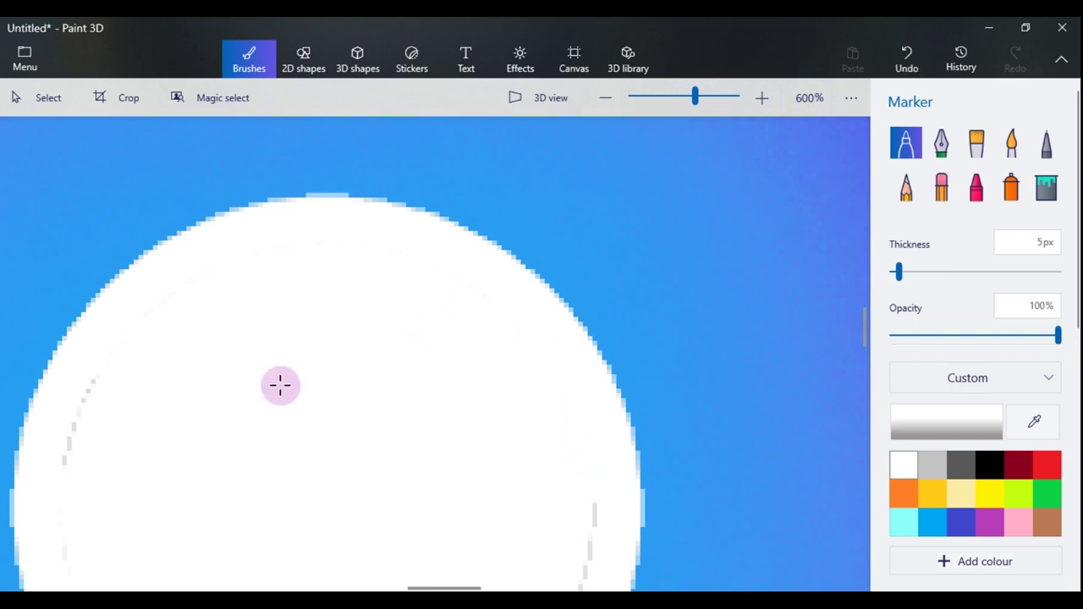
scroll(132, 433, down, 1)
scroll(65, 448, up, 1)
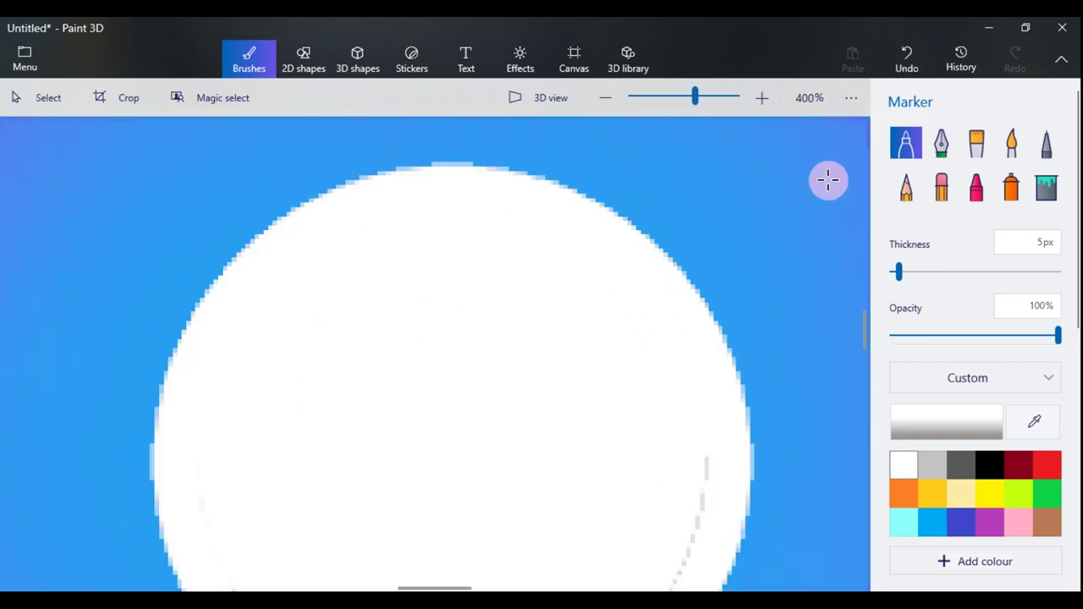
scroll(702, 423, down, 1)
scroll(678, 422, down, 1)
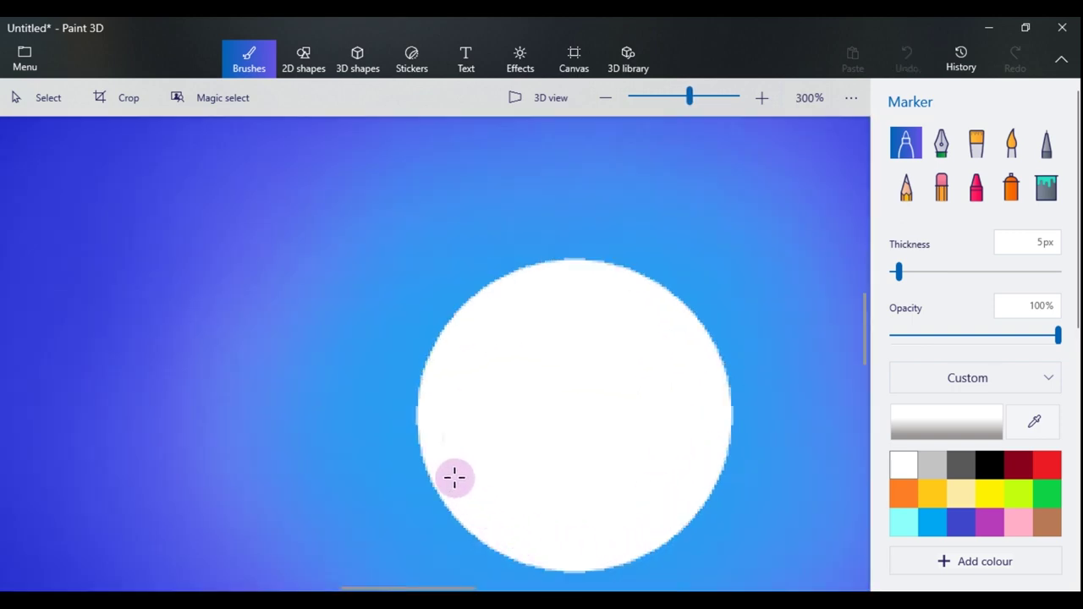
scroll(573, 405, down, 3)
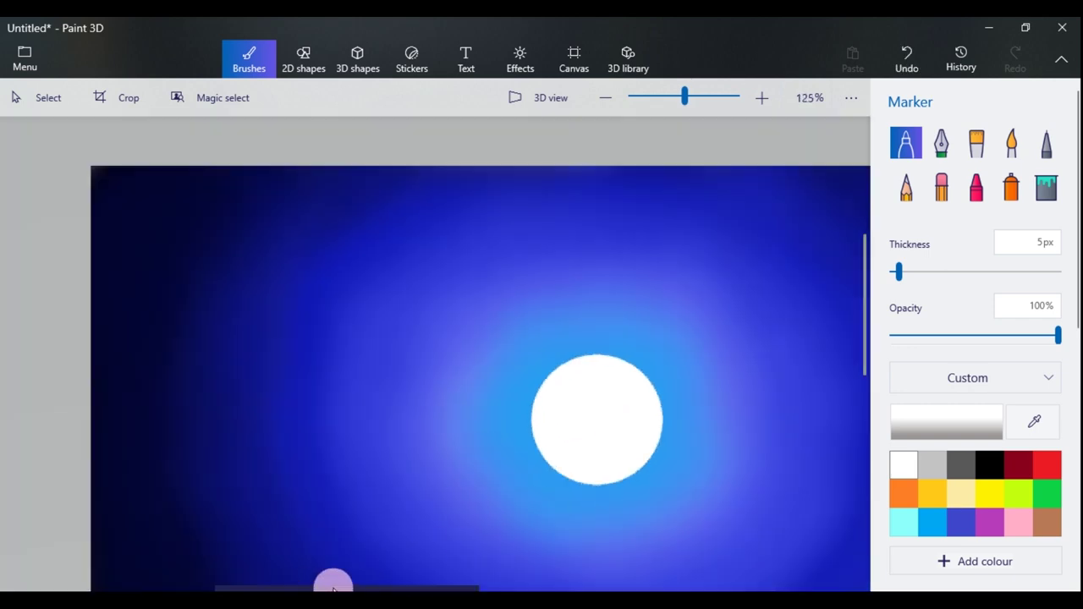
Draw an uneven light grey ground line across the lower canvas with the 6 px Pencil.
drag(333, 589, 444, 590)
scroll(367, 480, down, 1)
drag(863, 294, 863, 368)
drag(427, 590, 391, 590)
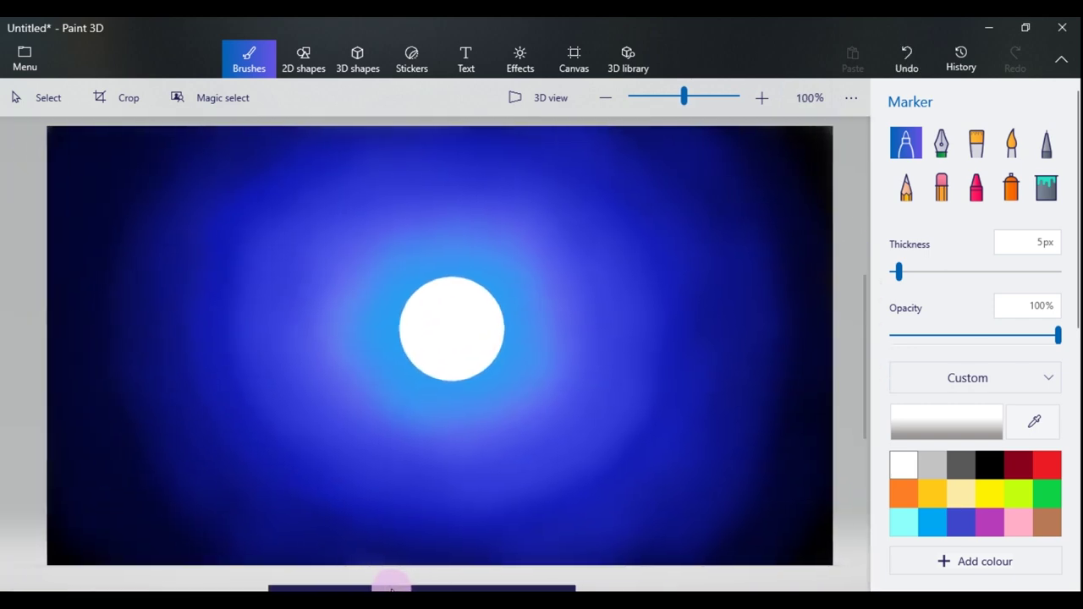
click(905, 186)
mouse_move(51, 466)
mouse_down()
mouse_move(537, 471)
mouse_move(735, 457)
mouse_move(814, 436)
mouse_up()
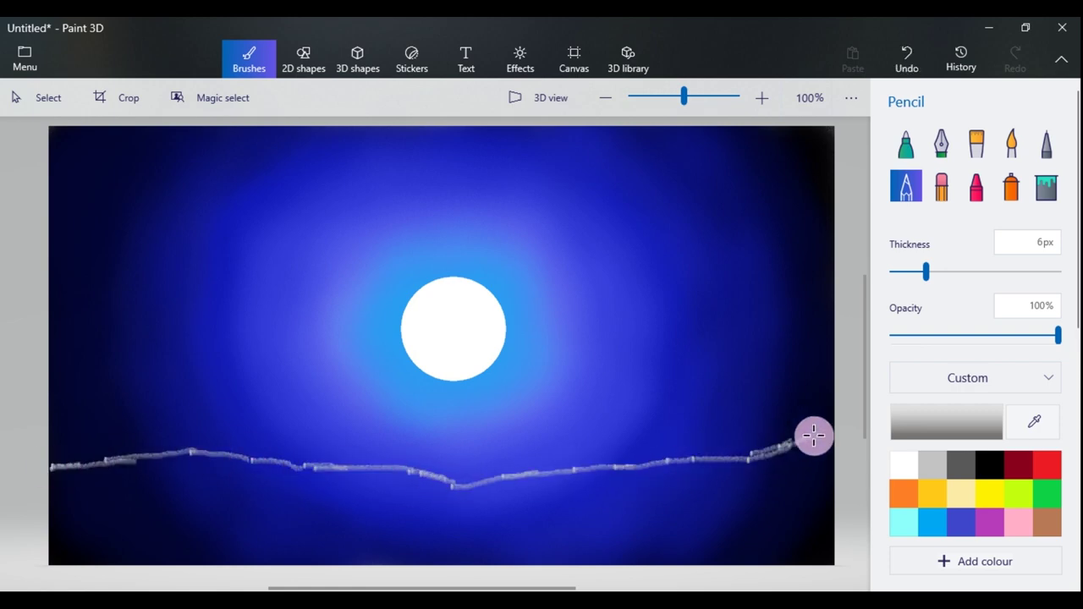
Set the Pencil thickness to 10 px and hatch the left and right hills below the ground line in light grey.
drag(926, 272, 1057, 271)
drag(602, 502, 698, 471)
drag(507, 505, 615, 478)
drag(433, 495, 511, 486)
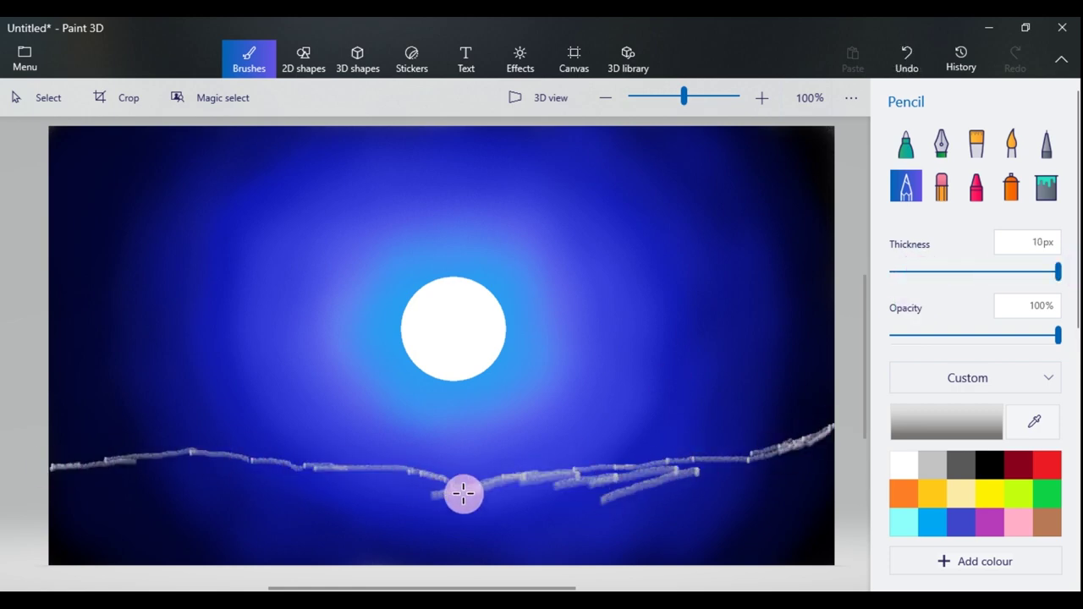
drag(368, 519, 522, 495)
mouse_move(347, 542)
mouse_down()
mouse_move(554, 517)
mouse_move(466, 495)
mouse_move(270, 564)
mouse_move(98, 485)
mouse_move(151, 466)
mouse_up()
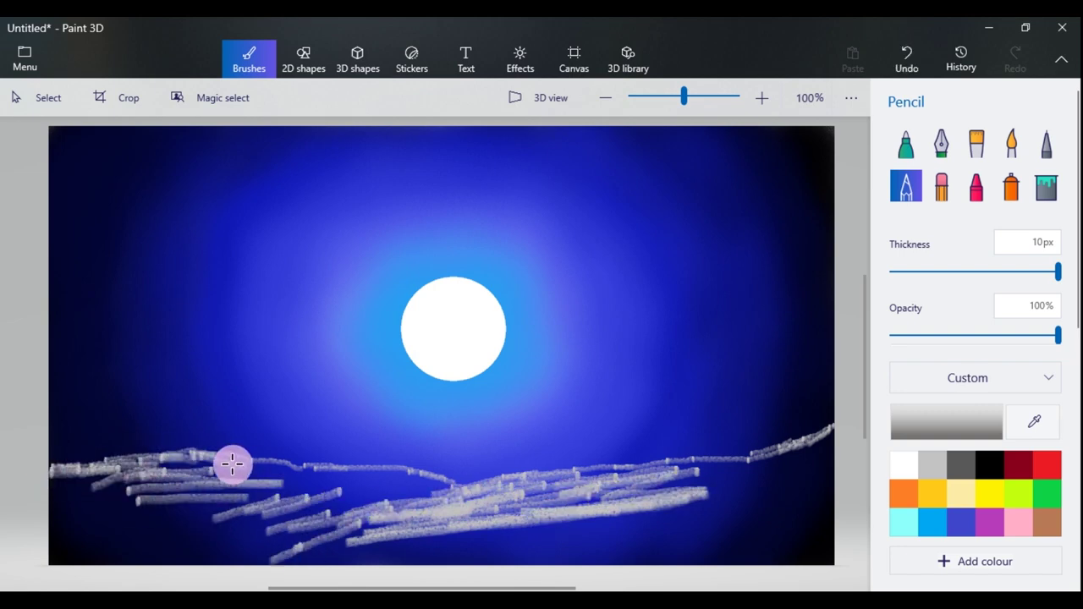
mouse_move(255, 468)
mouse_down()
mouse_move(442, 488)
mouse_move(325, 498)
mouse_move(315, 481)
mouse_move(292, 498)
mouse_up()
mouse_move(197, 470)
mouse_down()
mouse_move(246, 469)
mouse_move(238, 504)
mouse_move(209, 491)
mouse_move(264, 494)
mouse_up()
Choose a darker grey and hatch the lower parts of both hills, reducing the Pencil thickness to 7 px.
click(946, 422)
click(374, 291)
click(454, 472)
mouse_move(181, 480)
mouse_down()
mouse_move(198, 522)
mouse_move(297, 515)
mouse_move(135, 546)
mouse_move(70, 487)
mouse_move(127, 515)
mouse_move(273, 500)
mouse_move(136, 498)
mouse_move(209, 553)
mouse_move(272, 549)
mouse_up()
mouse_move(713, 457)
mouse_down()
mouse_move(746, 459)
mouse_move(375, 510)
mouse_move(624, 515)
mouse_move(599, 534)
mouse_move(749, 502)
mouse_move(563, 476)
mouse_move(500, 508)
mouse_move(580, 527)
mouse_move(302, 563)
mouse_move(545, 554)
mouse_move(485, 534)
mouse_move(403, 538)
mouse_move(625, 555)
mouse_move(814, 547)
mouse_up()
drag(1057, 271, 959, 271)
drag(822, 489, 770, 511)
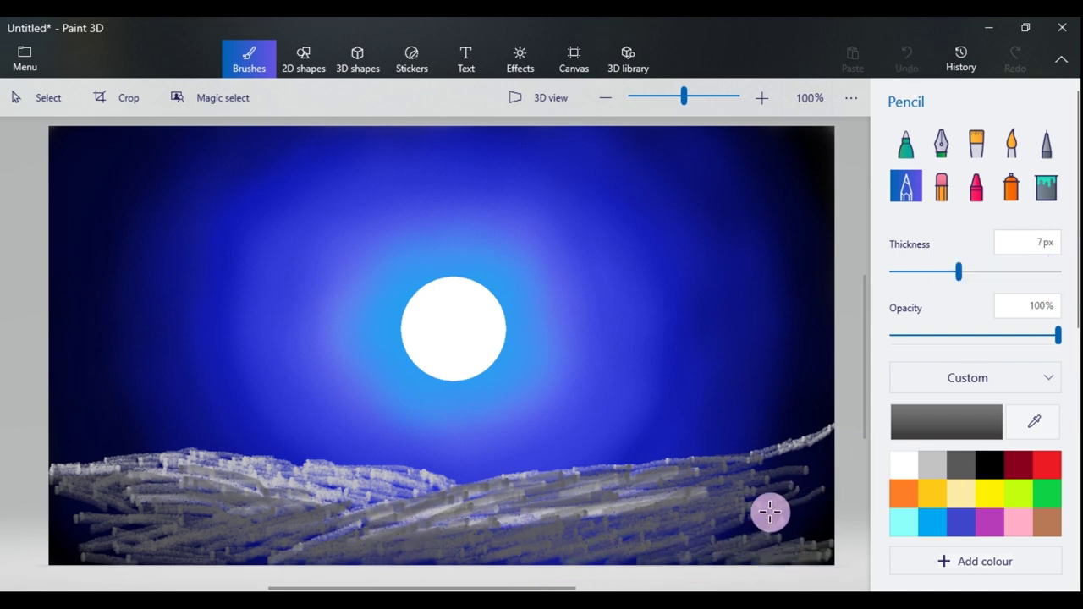
Shade the right hill with the Pencil at 10 px and 39% opacity, using dark grey at its edge and white highlights along its slope.
drag(1061, 341, 956, 336)
drag(958, 272, 1049, 280)
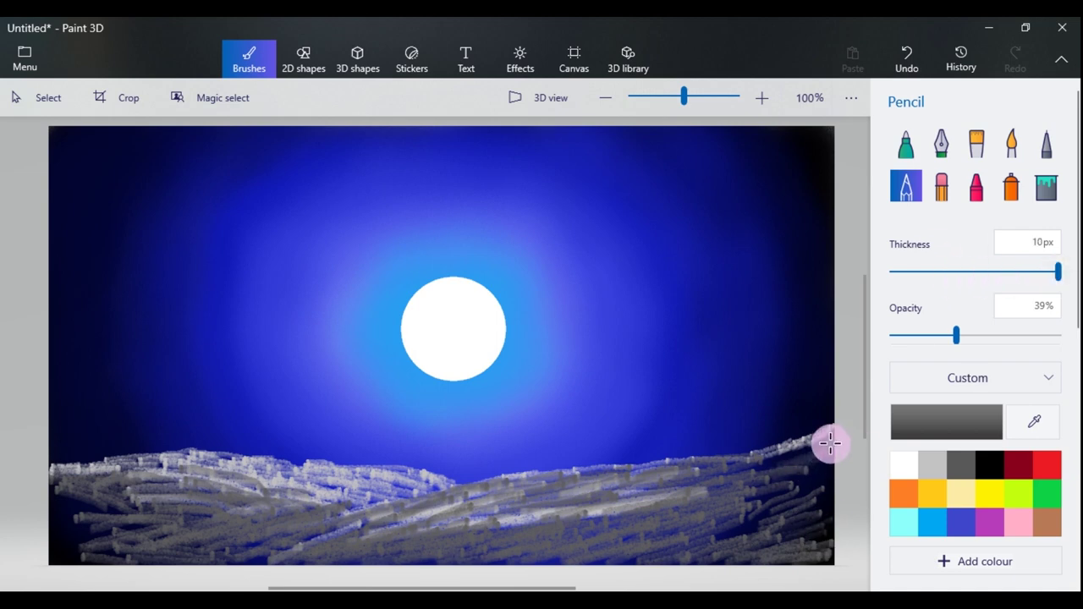
mouse_move(830, 442)
mouse_down()
mouse_move(755, 486)
mouse_move(726, 523)
mouse_up()
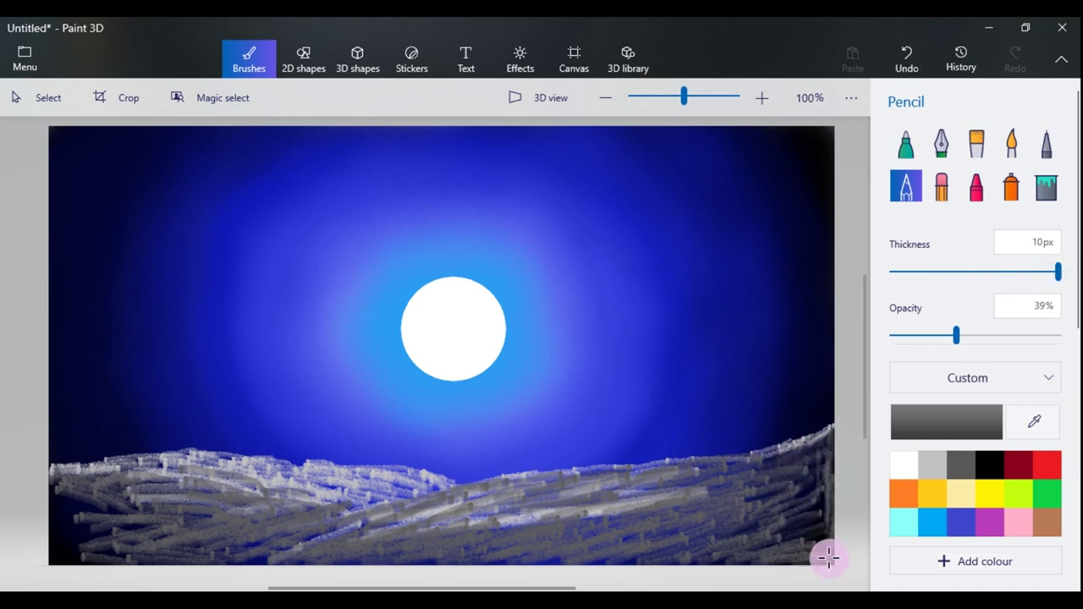
mouse_move(729, 493)
mouse_down()
mouse_move(701, 511)
mouse_move(720, 500)
mouse_move(616, 505)
mouse_move(441, 542)
mouse_move(637, 512)
mouse_move(384, 512)
mouse_move(654, 465)
mouse_move(698, 466)
mouse_move(481, 505)
mouse_move(773, 462)
mouse_move(817, 442)
mouse_move(730, 474)
mouse_move(633, 491)
mouse_move(516, 490)
mouse_move(313, 544)
mouse_move(380, 532)
mouse_move(370, 519)
mouse_up()
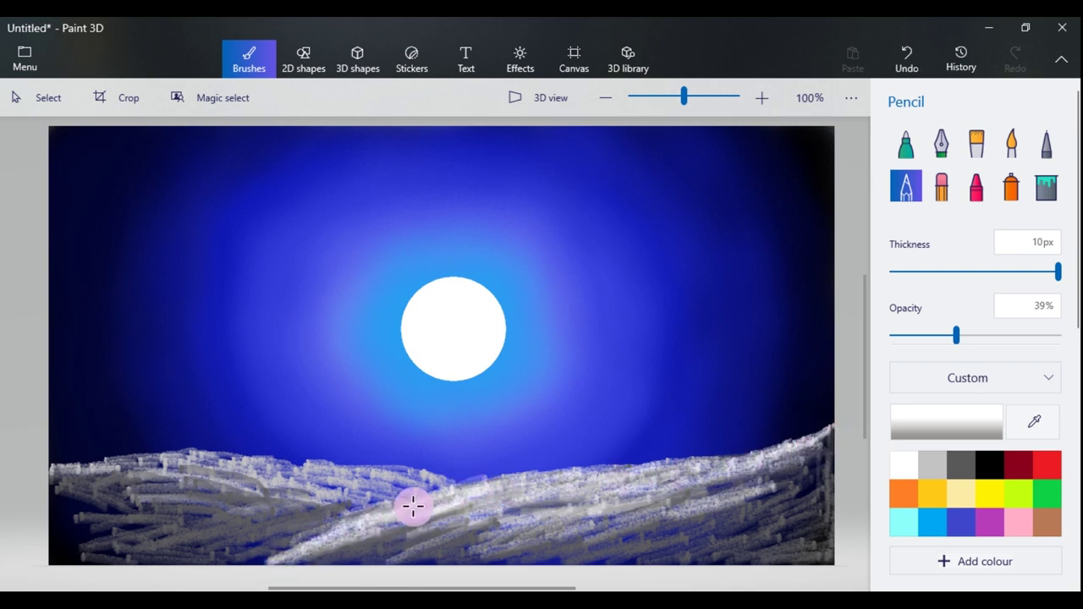
Hatch the right hill's middle and lower slopes in white with the 10 px Pencil at 39% opacity.
drag(443, 526, 599, 523)
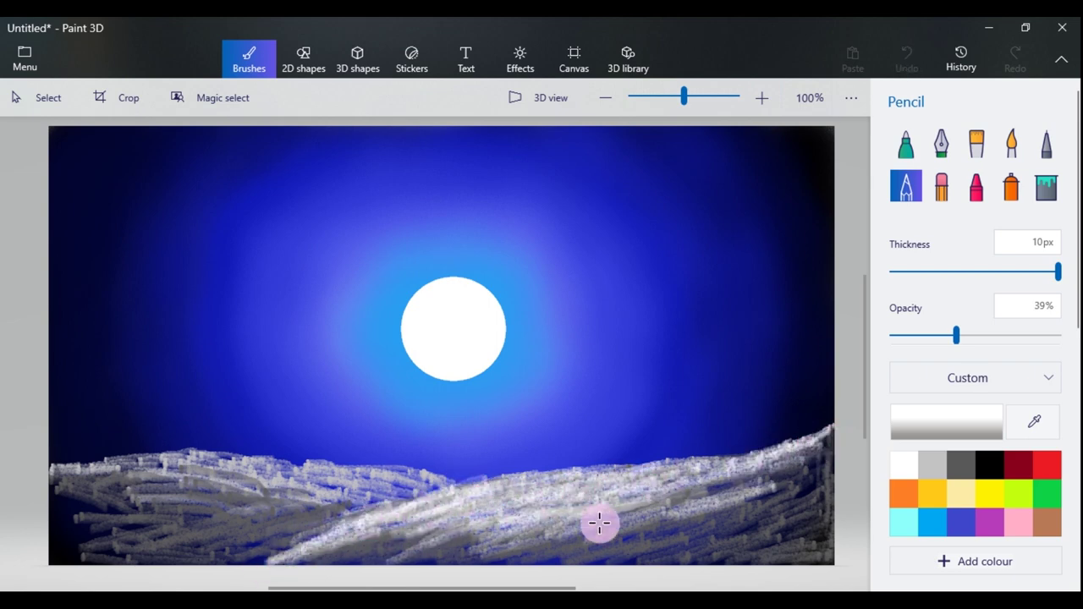
mouse_move(718, 490)
mouse_down()
mouse_move(694, 481)
mouse_move(544, 541)
mouse_move(779, 465)
mouse_move(785, 483)
mouse_move(664, 527)
mouse_up()
drag(790, 486, 806, 496)
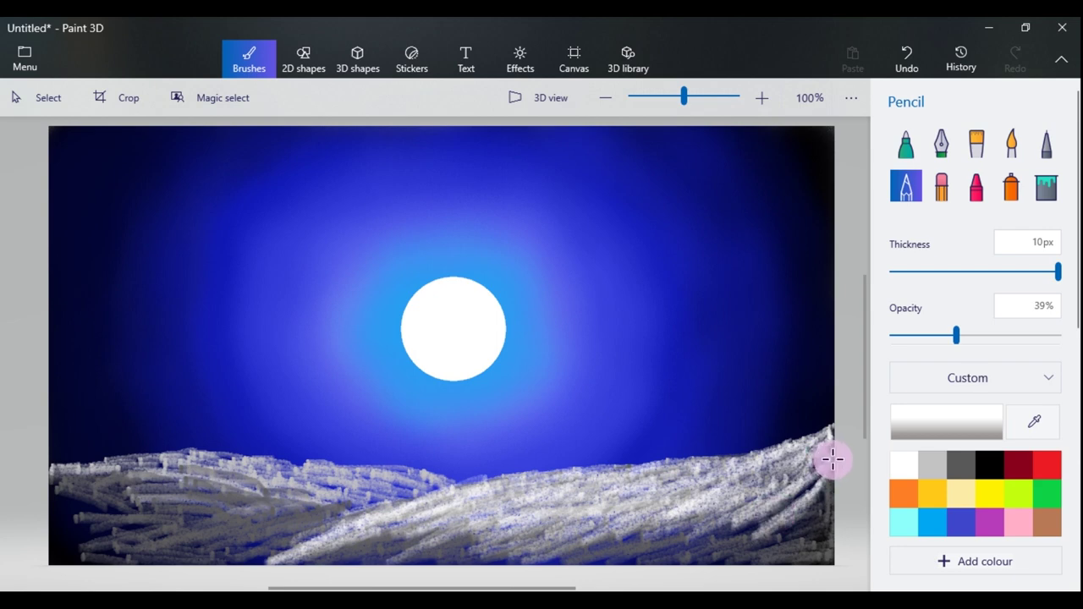
mouse_move(807, 486)
mouse_down()
mouse_move(671, 541)
mouse_move(519, 575)
mouse_up()
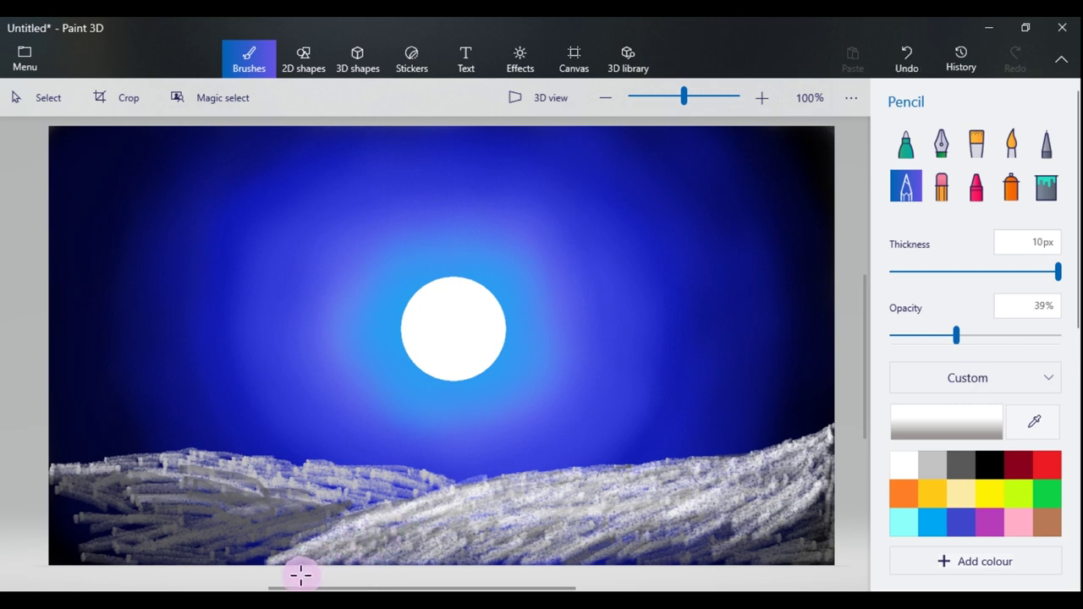
mouse_move(365, 559)
mouse_down()
mouse_move(523, 503)
mouse_move(513, 508)
mouse_move(564, 529)
mouse_move(509, 562)
mouse_move(626, 529)
mouse_move(555, 572)
mouse_move(686, 517)
mouse_move(626, 548)
mouse_move(611, 509)
mouse_move(717, 508)
mouse_move(733, 522)
mouse_move(639, 570)
mouse_move(609, 570)
mouse_move(712, 536)
mouse_move(660, 572)
mouse_move(749, 517)
mouse_move(703, 565)
mouse_move(805, 530)
mouse_move(785, 539)
mouse_move(844, 495)
mouse_move(805, 556)
mouse_up()
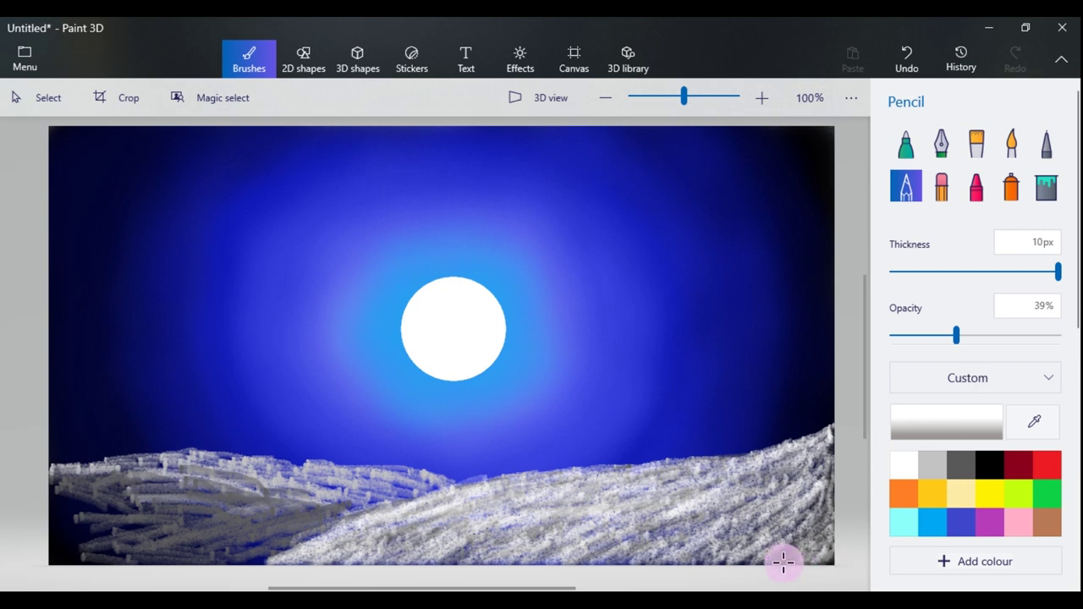
mouse_move(830, 519)
mouse_down()
mouse_move(786, 500)
mouse_move(817, 452)
mouse_move(795, 499)
mouse_move(720, 565)
mouse_move(653, 532)
mouse_move(750, 503)
mouse_move(609, 562)
mouse_move(674, 541)
mouse_move(761, 549)
mouse_up()
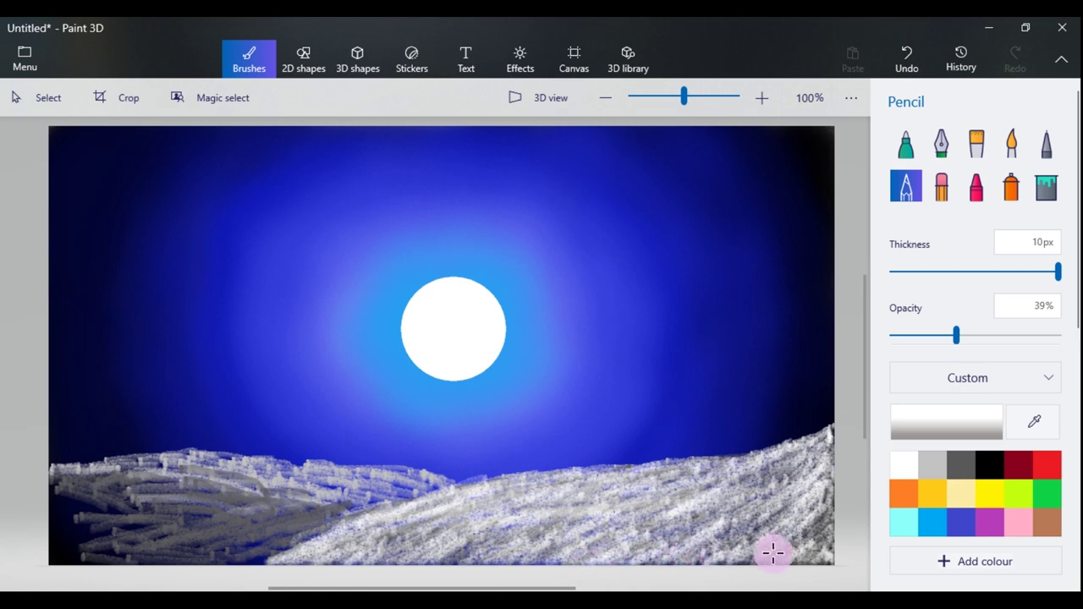
Fill the gaps on the left hill with Pencil hatching, alternating dark grey and white down to the canvas edge.
mouse_move(526, 569)
mouse_down()
mouse_move(231, 516)
mouse_move(183, 485)
mouse_move(64, 467)
mouse_move(120, 462)
mouse_move(288, 484)
mouse_move(325, 470)
mouse_move(390, 476)
mouse_move(49, 457)
mouse_move(130, 466)
mouse_move(66, 482)
mouse_move(125, 483)
mouse_move(173, 503)
mouse_move(268, 500)
mouse_move(253, 494)
mouse_move(325, 477)
mouse_move(329, 490)
mouse_move(292, 482)
mouse_move(400, 489)
mouse_move(314, 510)
mouse_move(425, 487)
mouse_move(285, 537)
mouse_move(251, 564)
mouse_move(216, 537)
mouse_move(51, 484)
mouse_move(65, 505)
mouse_move(262, 484)
mouse_move(239, 515)
mouse_move(153, 535)
mouse_move(172, 485)
mouse_move(21, 459)
mouse_move(2, 477)
mouse_move(117, 529)
mouse_move(105, 508)
mouse_move(63, 495)
mouse_move(73, 560)
mouse_move(74, 542)
mouse_move(122, 512)
mouse_move(149, 516)
mouse_move(117, 509)
mouse_move(265, 534)
mouse_move(236, 550)
mouse_move(227, 522)
mouse_up()
click(954, 466)
drag(157, 528, 77, 544)
click(903, 464)
mouse_move(93, 500)
mouse_down()
mouse_move(79, 477)
mouse_move(103, 469)
mouse_move(182, 501)
mouse_move(130, 504)
mouse_move(56, 473)
mouse_move(181, 476)
mouse_move(238, 499)
mouse_move(149, 508)
mouse_move(230, 485)
mouse_move(156, 462)
mouse_move(351, 482)
mouse_move(384, 509)
mouse_move(407, 480)
mouse_move(344, 492)
mouse_move(422, 476)
mouse_move(404, 469)
mouse_move(437, 484)
mouse_move(368, 510)
mouse_move(288, 516)
mouse_move(302, 502)
mouse_move(271, 496)
mouse_move(211, 523)
mouse_move(333, 488)
mouse_move(228, 504)
mouse_move(239, 481)
mouse_move(118, 502)
mouse_move(35, 485)
mouse_move(63, 493)
mouse_move(56, 482)
mouse_move(99, 506)
mouse_move(111, 493)
mouse_move(55, 468)
mouse_move(71, 465)
mouse_move(53, 487)
mouse_move(133, 507)
mouse_move(66, 510)
mouse_move(248, 526)
mouse_move(57, 514)
mouse_move(73, 509)
mouse_move(75, 523)
mouse_move(111, 532)
mouse_move(182, 529)
mouse_move(102, 534)
mouse_move(128, 541)
mouse_move(67, 535)
mouse_move(280, 535)
mouse_move(333, 505)
mouse_move(281, 510)
mouse_move(204, 550)
mouse_move(112, 558)
mouse_move(47, 540)
mouse_move(90, 536)
mouse_move(92, 524)
mouse_move(39, 556)
mouse_up()
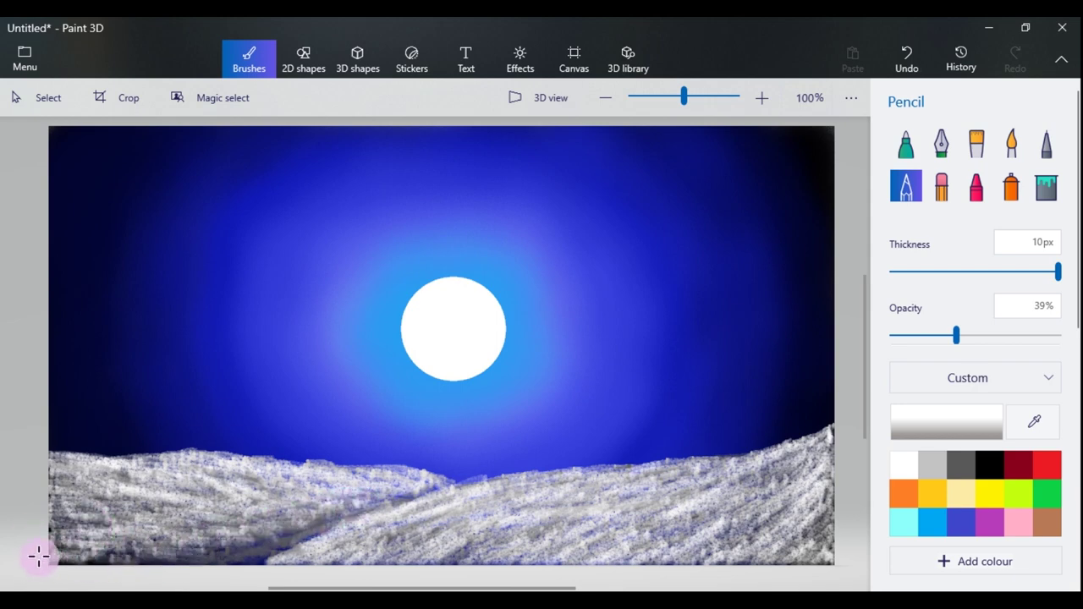
mouse_move(110, 561)
mouse_down()
mouse_move(228, 551)
mouse_move(261, 561)
mouse_move(256, 542)
mouse_up()
Draw a dark grey shadow along the crease where the left and right hills meet.
click(960, 466)
mouse_move(332, 519)
mouse_down()
mouse_move(299, 542)
mouse_move(256, 559)
mouse_up()
drag(406, 499, 348, 517)
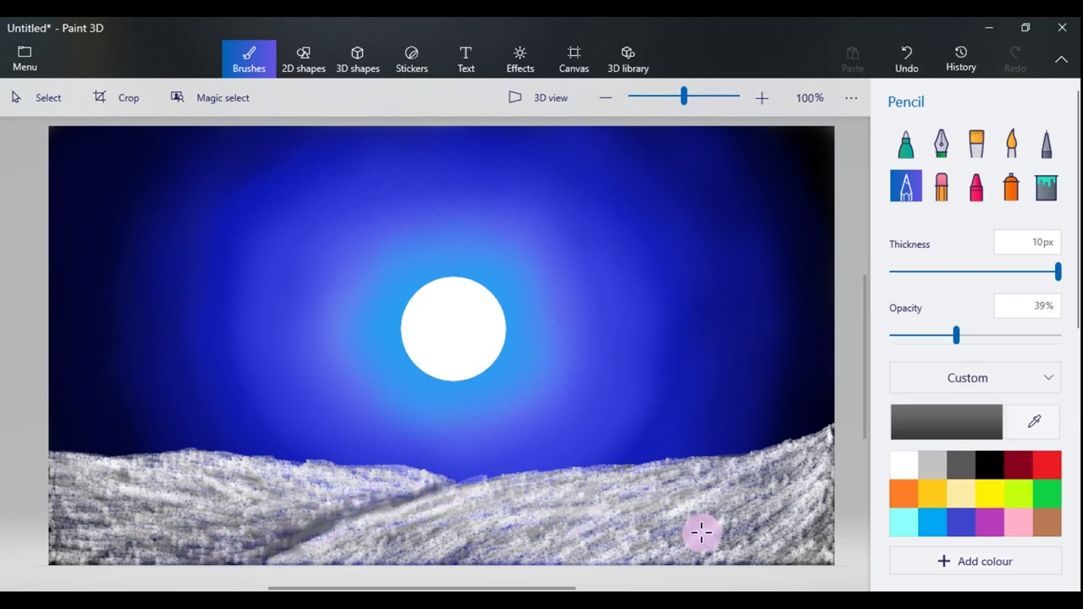
Add white highlight streaks across the left hill's slope and along its crest.
click(904, 465)
mouse_move(167, 542)
mouse_down()
mouse_move(92, 502)
mouse_move(194, 528)
mouse_move(113, 536)
mouse_move(149, 539)
mouse_move(72, 531)
mouse_move(68, 500)
mouse_move(138, 510)
mouse_move(48, 466)
mouse_move(194, 499)
mouse_move(90, 532)
mouse_move(84, 555)
mouse_move(158, 559)
mouse_up()
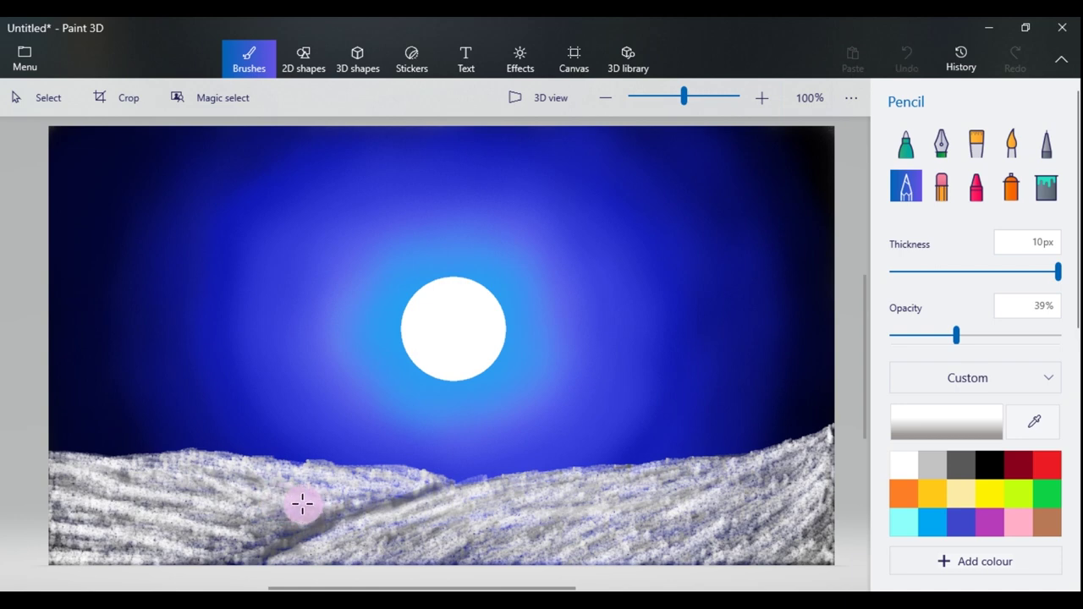
drag(314, 505, 210, 478)
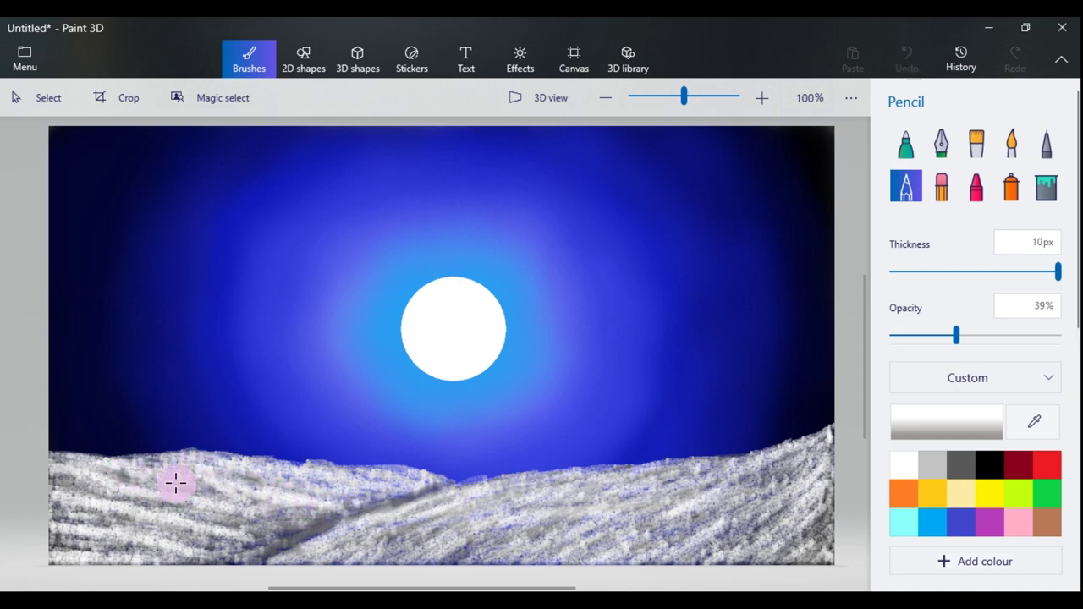
drag(134, 458, 315, 471)
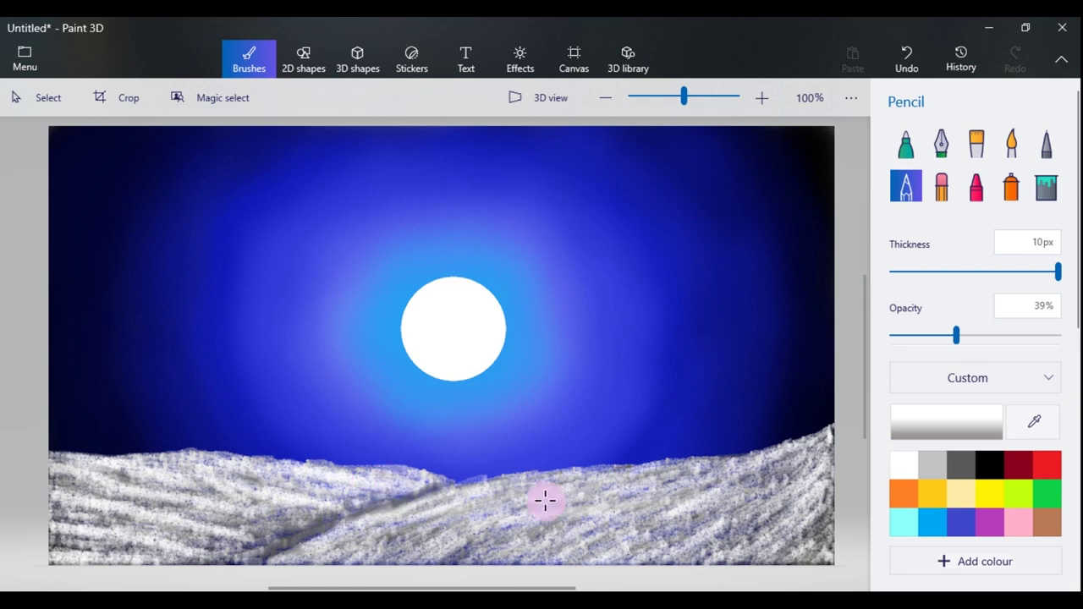
Add diagonal white streaks over the middle and lower slope of the right hill.
mouse_move(655, 483)
mouse_down()
mouse_move(491, 561)
mouse_move(540, 531)
mouse_up()
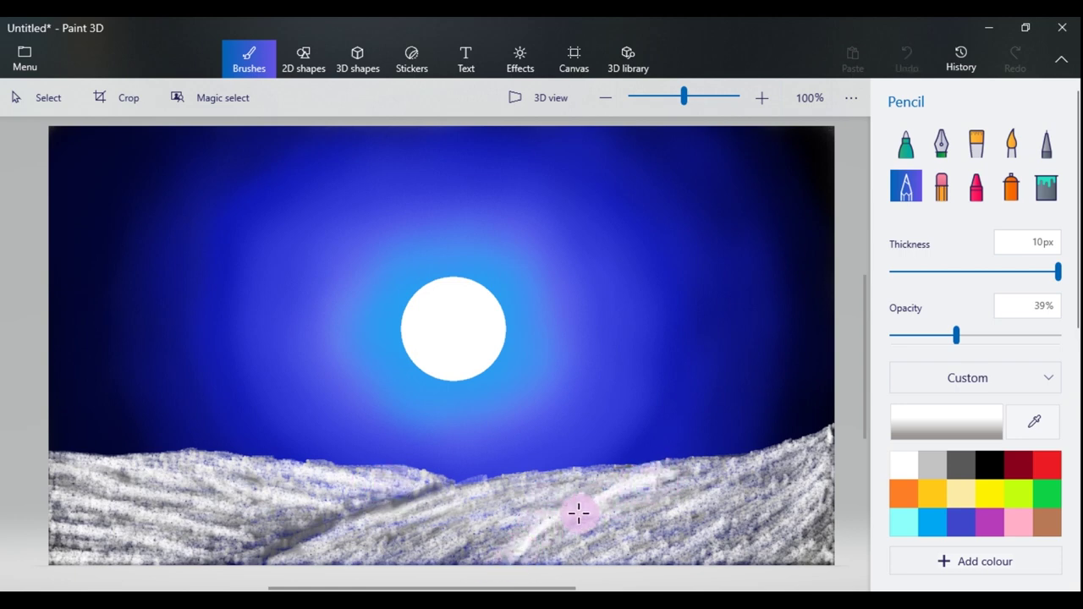
mouse_move(656, 506)
mouse_down()
mouse_move(663, 479)
mouse_move(598, 543)
mouse_up()
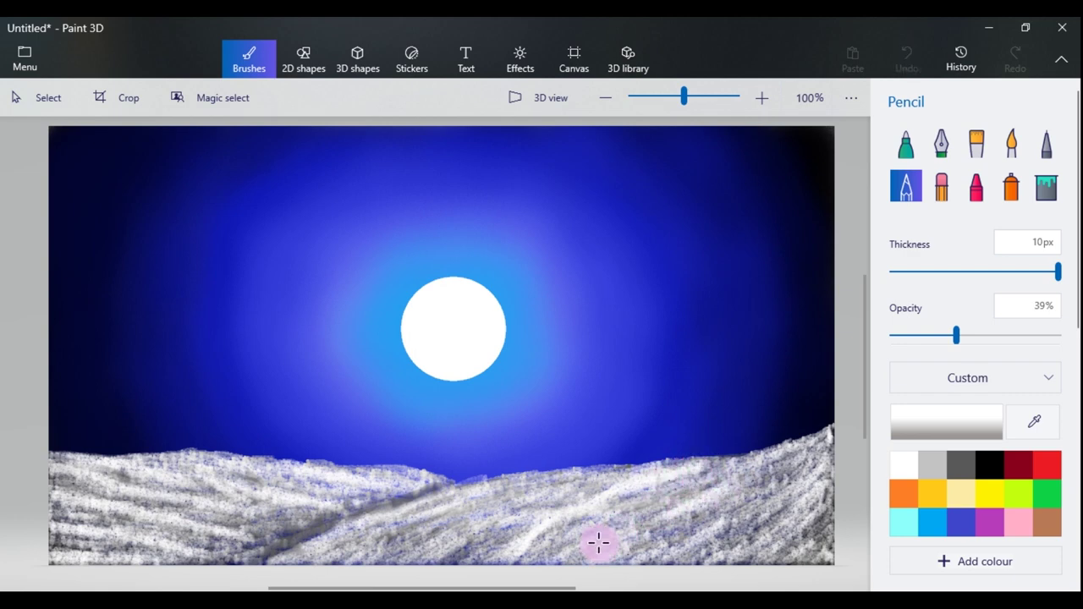
drag(401, 533, 387, 583)
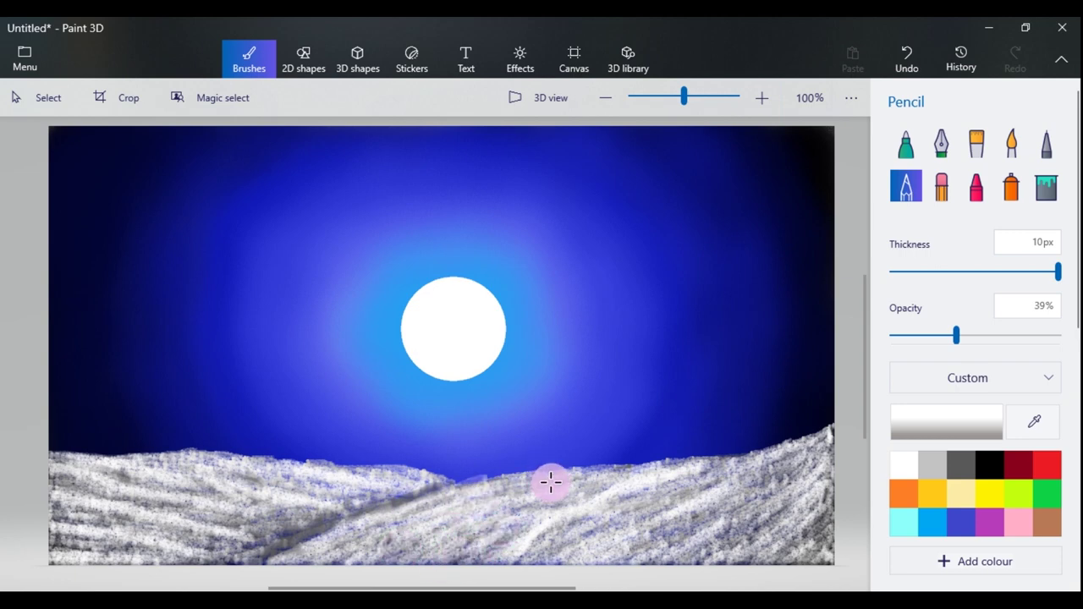
Brighten the right hill's crest and its edge beside the crease with long white Pencil strokes.
click(984, 461)
click(907, 469)
drag(774, 457, 671, 477)
mouse_move(592, 473)
mouse_down()
mouse_move(499, 488)
mouse_move(601, 481)
mouse_move(415, 509)
mouse_move(304, 556)
mouse_move(339, 556)
mouse_up()
drag(396, 516, 310, 557)
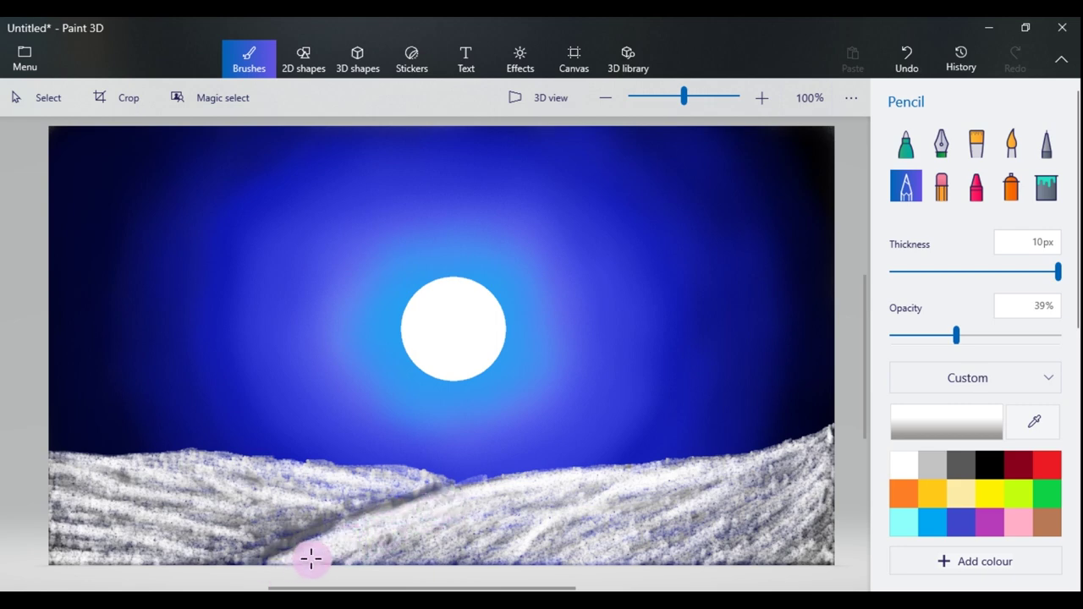
mouse_move(495, 496)
mouse_down()
mouse_move(643, 479)
mouse_move(708, 496)
mouse_up()
drag(805, 459, 759, 475)
mouse_move(594, 491)
mouse_down()
mouse_move(476, 491)
mouse_move(778, 454)
mouse_move(415, 522)
mouse_up()
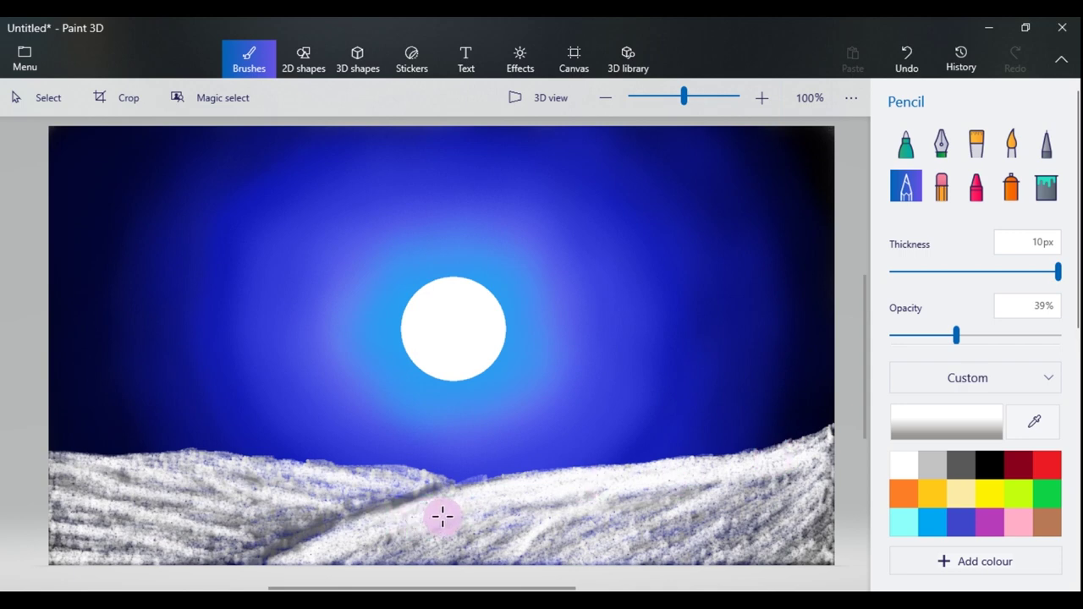
Choose a custom mid grey and shade a long band beneath the right hill's white crest.
click(968, 465)
click(893, 427)
click(375, 254)
click(454, 471)
mouse_move(829, 471)
mouse_down()
mouse_move(769, 492)
mouse_move(686, 492)
mouse_move(577, 523)
mouse_move(524, 513)
mouse_up()
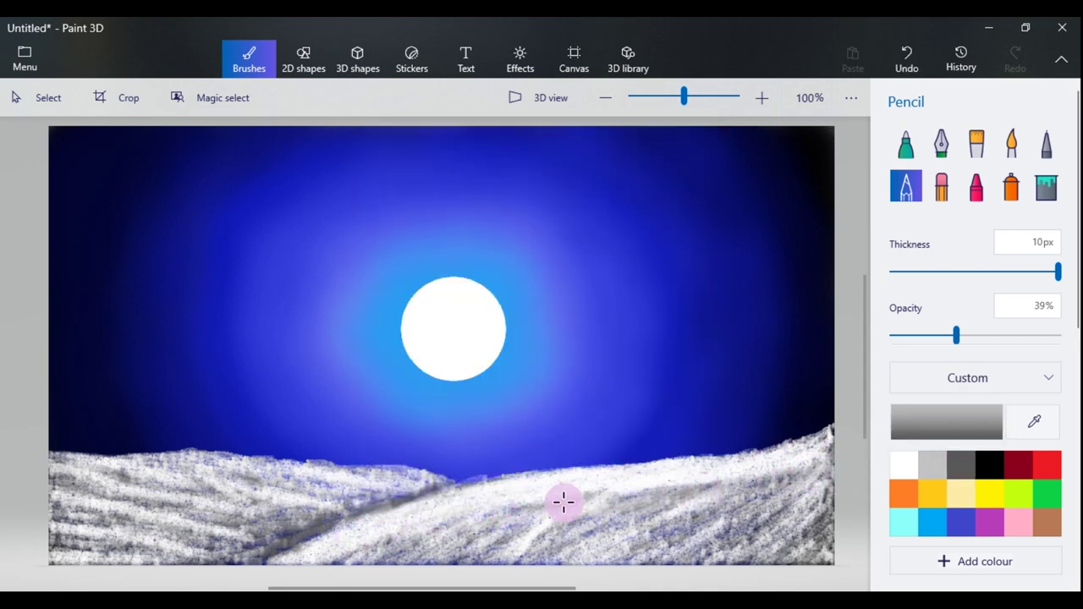
drag(455, 524, 484, 520)
mouse_move(396, 558)
mouse_down()
mouse_move(537, 515)
mouse_move(770, 479)
mouse_move(721, 508)
mouse_up()
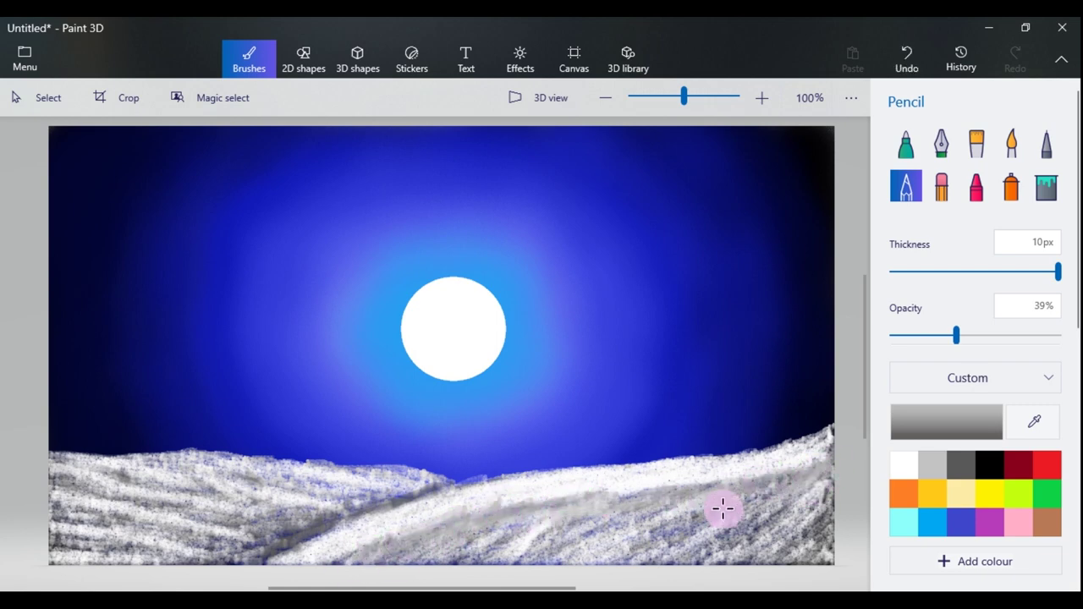
drag(790, 483, 672, 500)
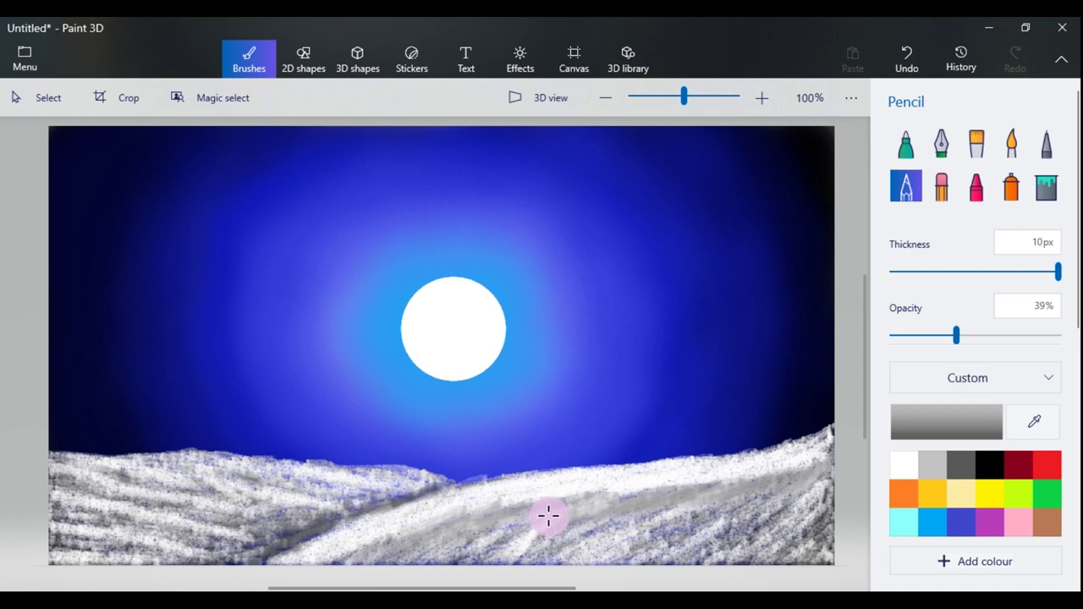
drag(458, 533, 826, 486)
drag(722, 505, 529, 535)
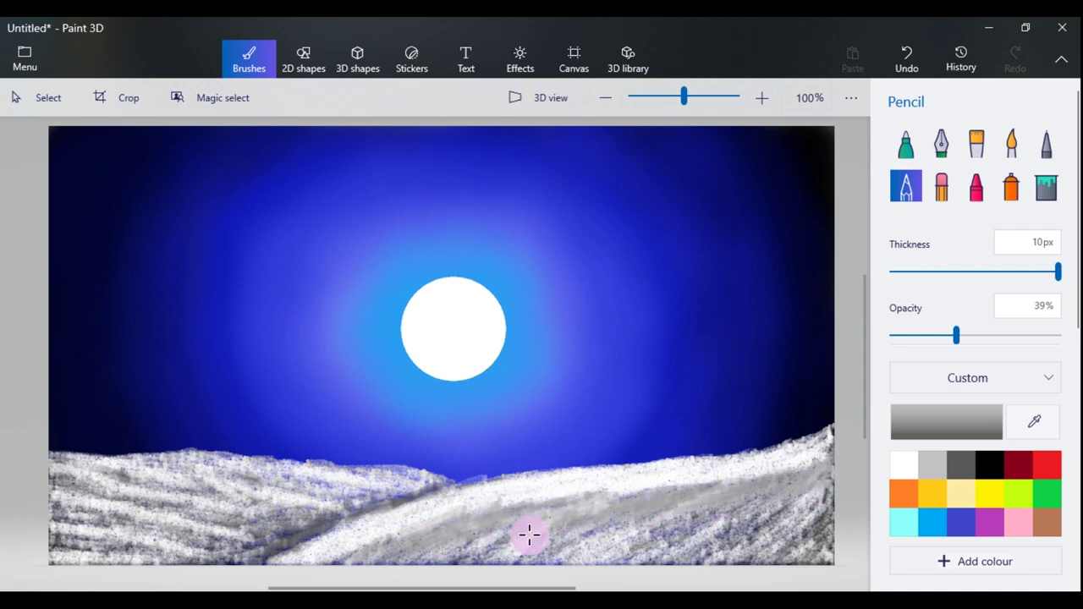
Shade the right hill's lower right side with progressively darker custom greys, ending with dark grey near the bottom corner.
click(946, 422)
drag(374, 256, 374, 310)
click(418, 472)
mouse_move(825, 490)
mouse_down()
mouse_move(513, 548)
mouse_move(780, 510)
mouse_move(725, 513)
mouse_move(793, 515)
mouse_move(494, 550)
mouse_move(636, 547)
mouse_move(651, 526)
mouse_move(788, 525)
mouse_move(837, 508)
mouse_up()
click(946, 421)
drag(374, 308, 374, 333)
click(413, 471)
mouse_move(815, 505)
mouse_down()
mouse_move(575, 548)
mouse_move(786, 524)
mouse_move(812, 524)
mouse_move(652, 546)
mouse_move(835, 531)
mouse_up()
click(946, 422)
click(370, 362)
click(451, 471)
mouse_move(793, 560)
mouse_down()
mouse_move(715, 561)
mouse_move(810, 542)
mouse_move(829, 517)
mouse_move(685, 572)
mouse_up()
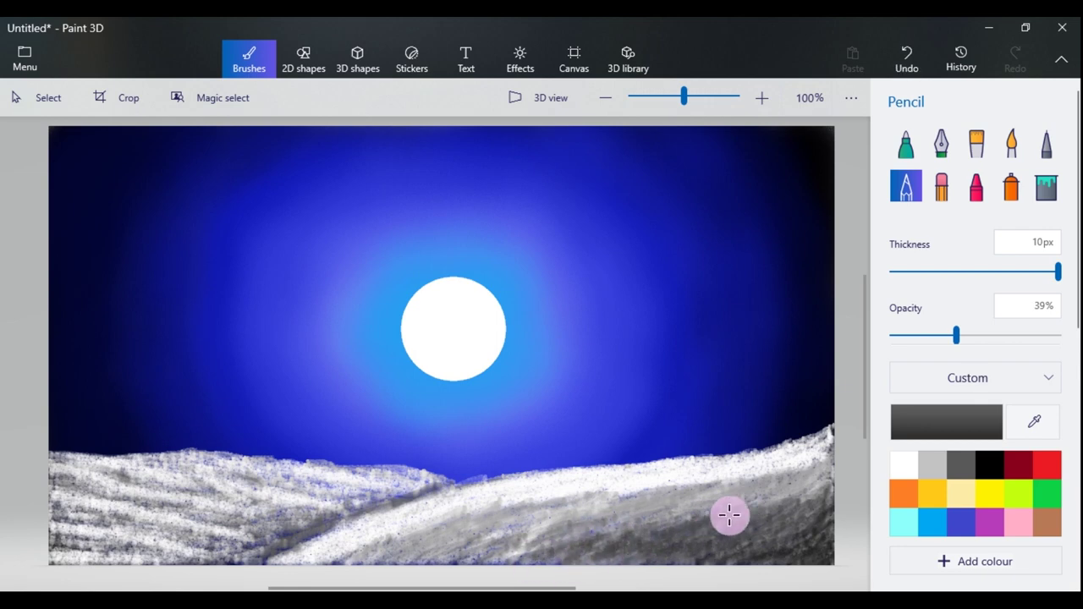
Blend the right hill's shading with grey 7a7777 and soften its transition to the crest with a near-white tone.
click(928, 425)
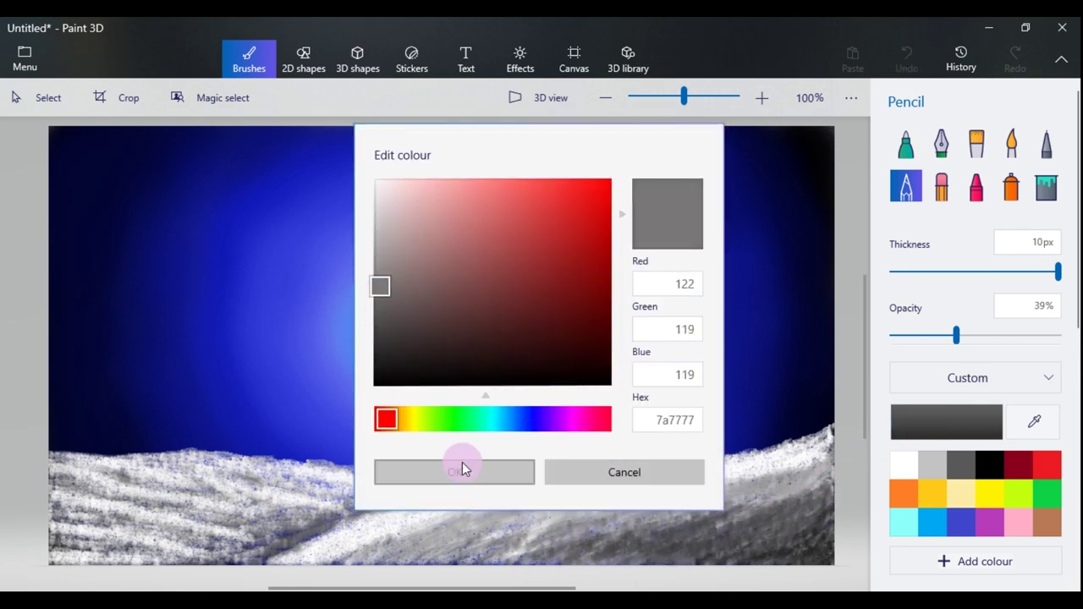
click(460, 465)
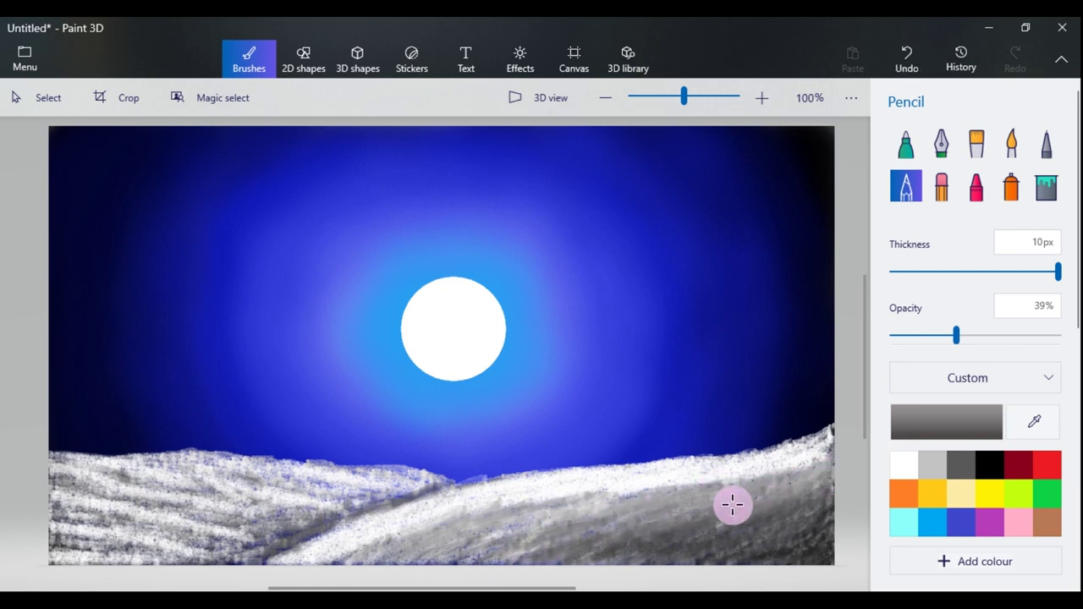
click(946, 422)
click(374, 205)
click(455, 471)
drag(719, 483, 659, 489)
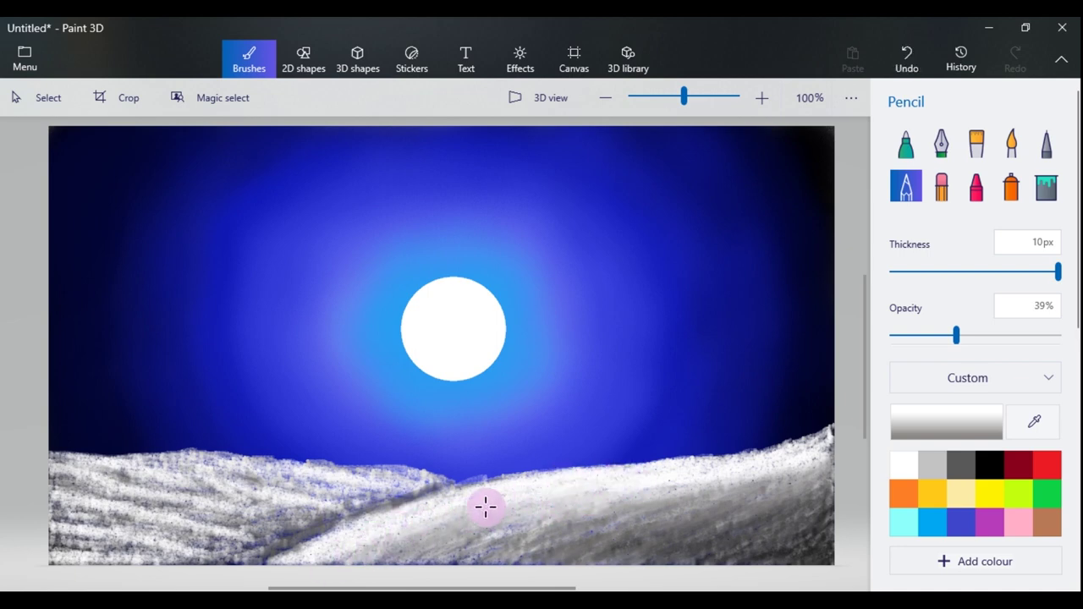
Set the Pencil colour to near-black 101010 and darken the crease between the hills and the left hill's lower edge.
click(945, 421)
click(377, 292)
click(378, 370)
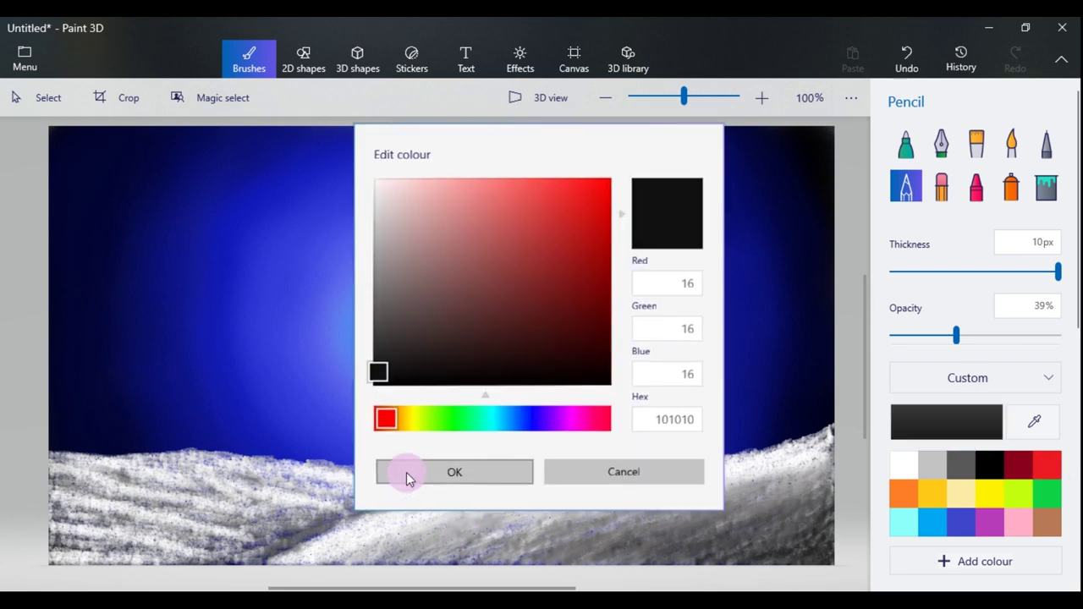
click(406, 472)
mouse_move(427, 483)
mouse_down()
mouse_move(282, 531)
mouse_move(231, 562)
mouse_move(356, 512)
mouse_move(239, 565)
mouse_move(184, 565)
mouse_move(262, 541)
mouse_move(116, 550)
mouse_move(107, 561)
mouse_move(187, 544)
mouse_up()
Soften the upper side of the crease shadow and the left hill's base with custom dark and medium greys.
click(946, 422)
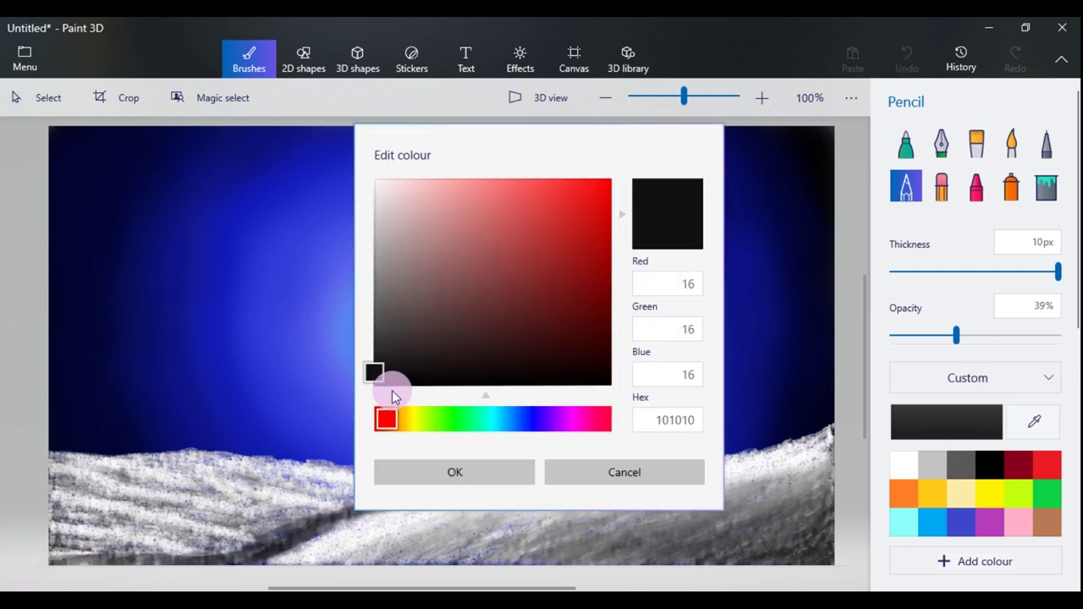
click(376, 364)
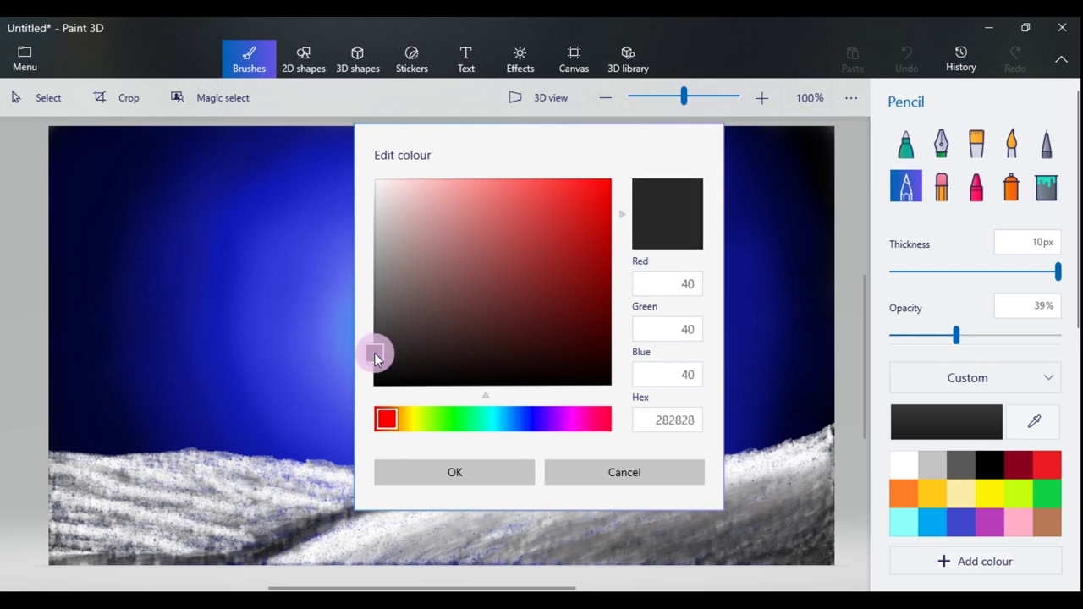
click(454, 472)
mouse_move(382, 497)
mouse_down()
mouse_move(273, 533)
mouse_move(161, 551)
mouse_move(269, 545)
mouse_move(135, 550)
mouse_up()
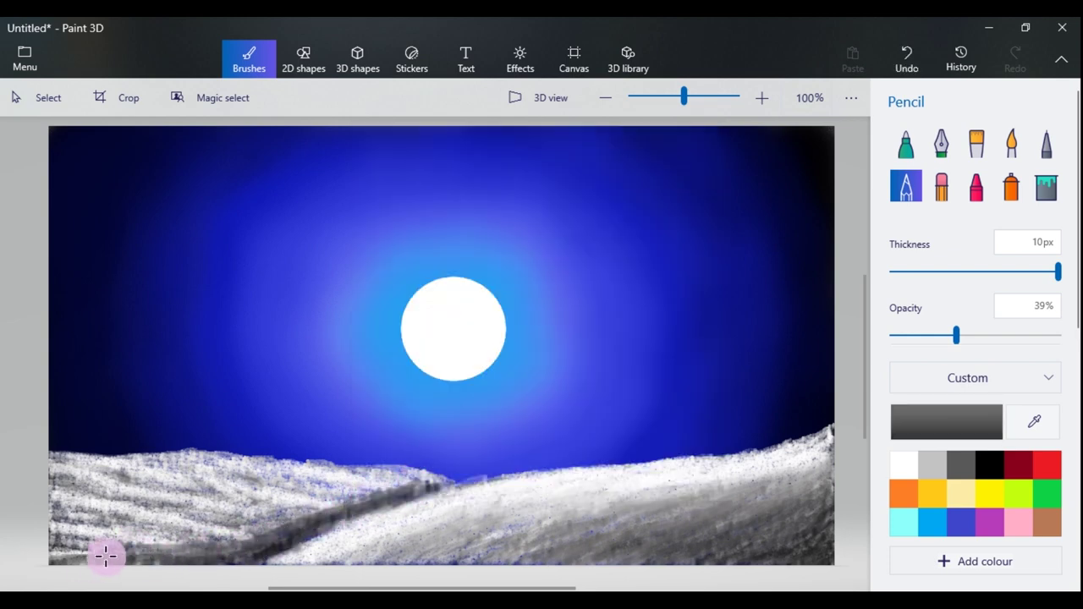
click(946, 422)
click(380, 268)
click(428, 474)
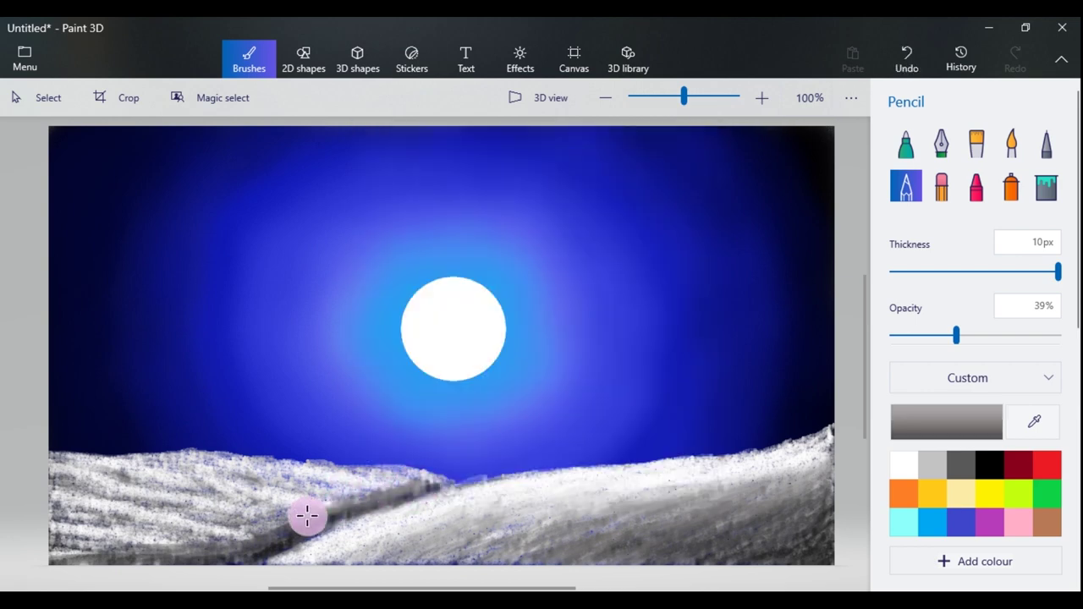
Choose a near-black colour and redraw the darkest line of the crease between the hills.
click(945, 422)
click(384, 363)
click(404, 477)
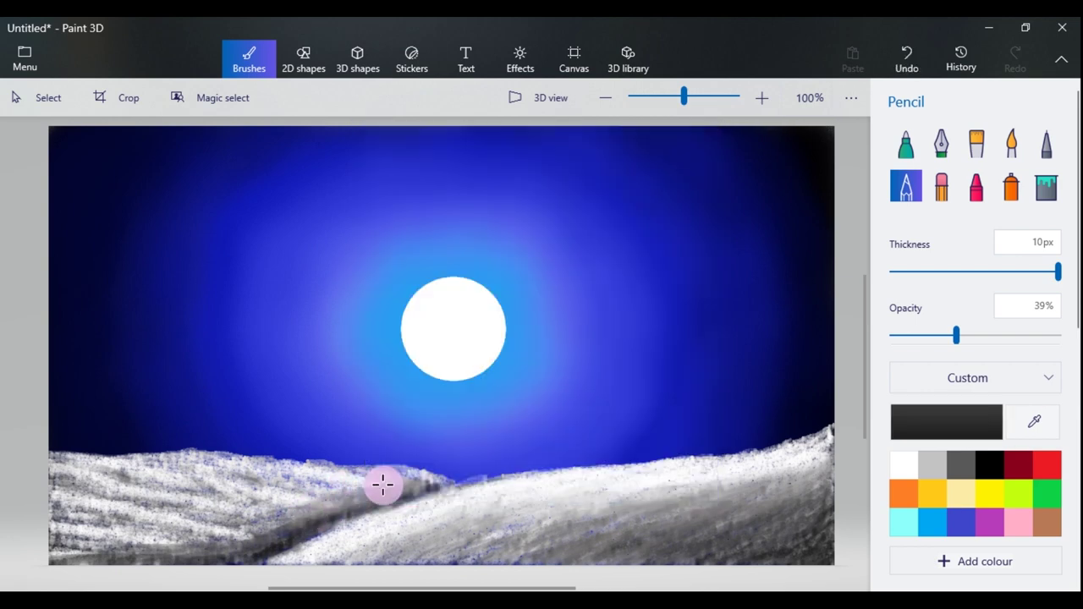
mouse_move(362, 509)
mouse_down()
mouse_move(407, 497)
mouse_move(319, 519)
mouse_move(329, 522)
mouse_move(279, 560)
mouse_up()
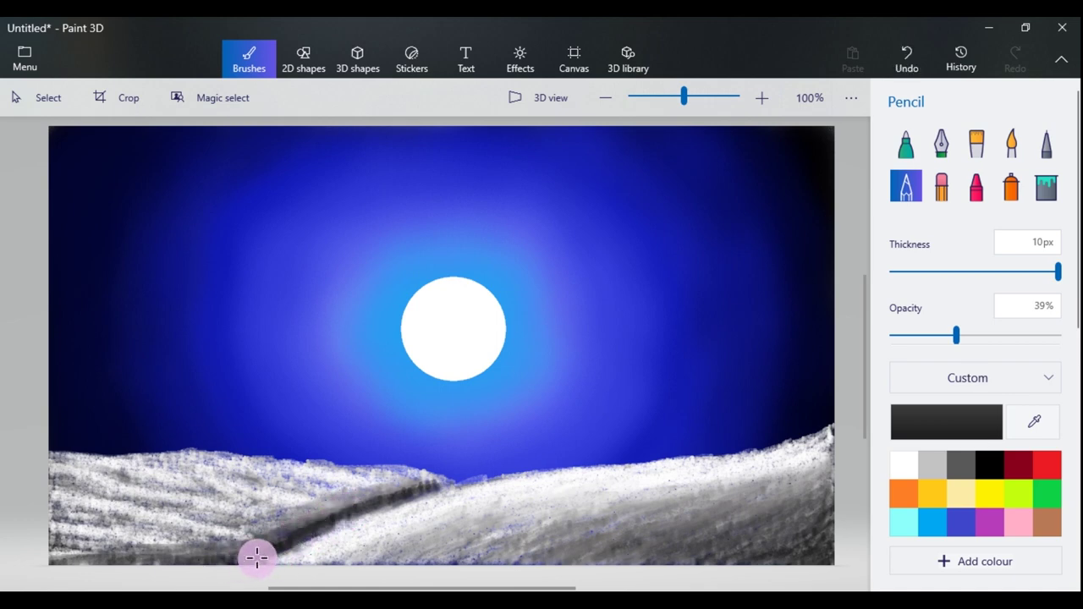
Choose a custom mid grey and blend the crease shadow up into the left hill's slope.
click(946, 422)
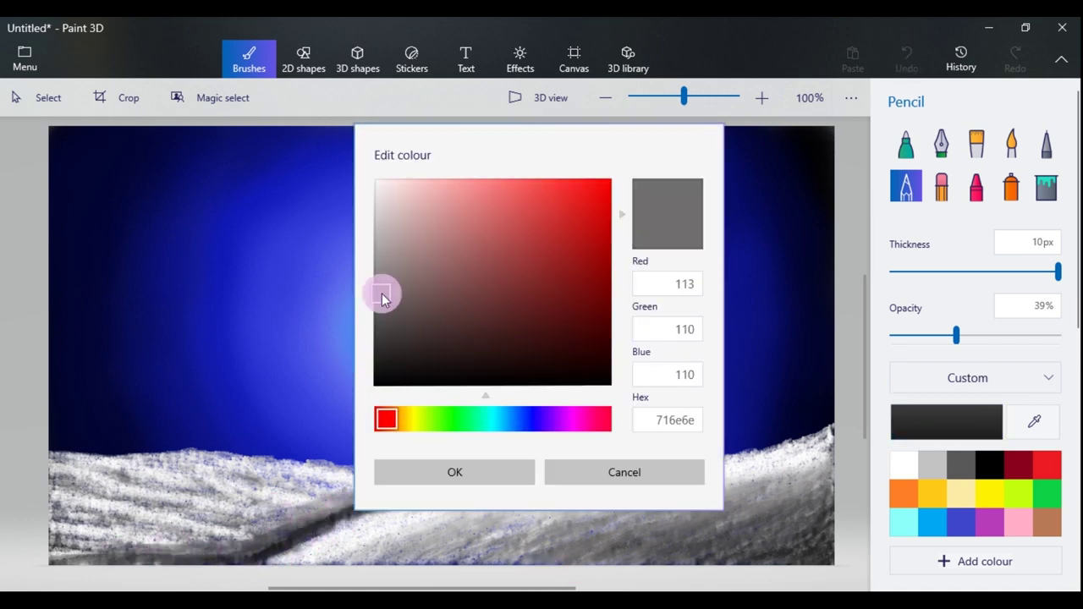
click(454, 472)
drag(403, 488, 267, 546)
mouse_move(331, 506)
mouse_down()
mouse_move(251, 531)
mouse_move(277, 529)
mouse_move(198, 530)
mouse_move(290, 519)
mouse_move(263, 512)
mouse_up()
Choose a near-black colour and shade the left hill's lower edge from the crease to the canvas's left border.
click(945, 422)
click(389, 288)
click(387, 364)
click(452, 471)
mouse_move(277, 531)
mouse_down()
mouse_move(305, 522)
mouse_move(174, 561)
mouse_move(52, 550)
mouse_up()
Choose a pinkish light grey and brighten the left hill's slope above the crease shadow.
click(946, 421)
click(383, 203)
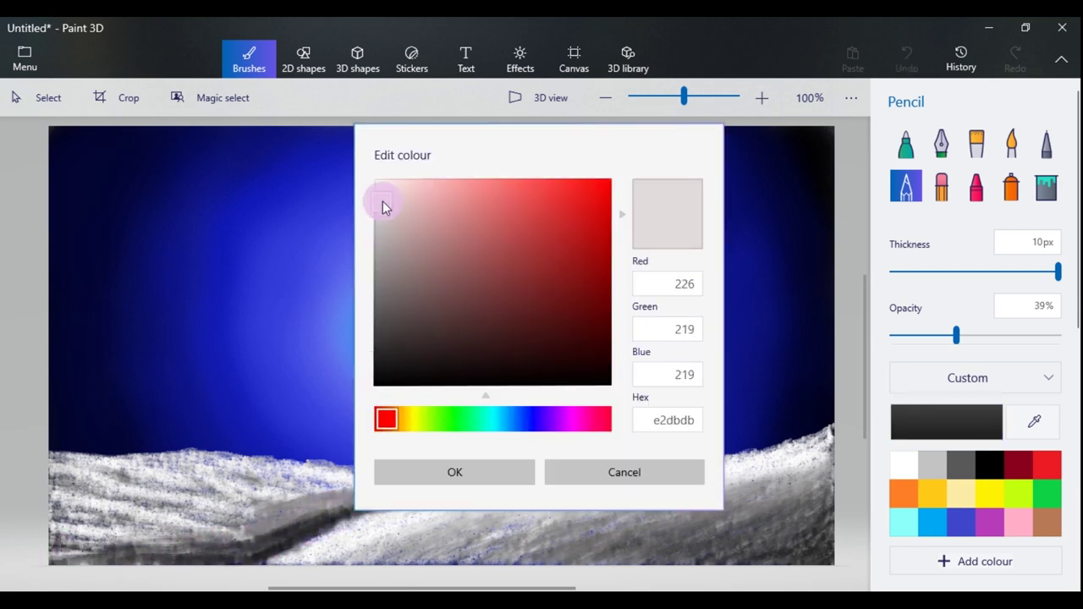
click(452, 471)
mouse_move(328, 488)
mouse_down()
mouse_move(266, 483)
mouse_move(411, 482)
mouse_move(314, 489)
mouse_move(309, 471)
mouse_move(403, 466)
mouse_move(324, 472)
mouse_up()
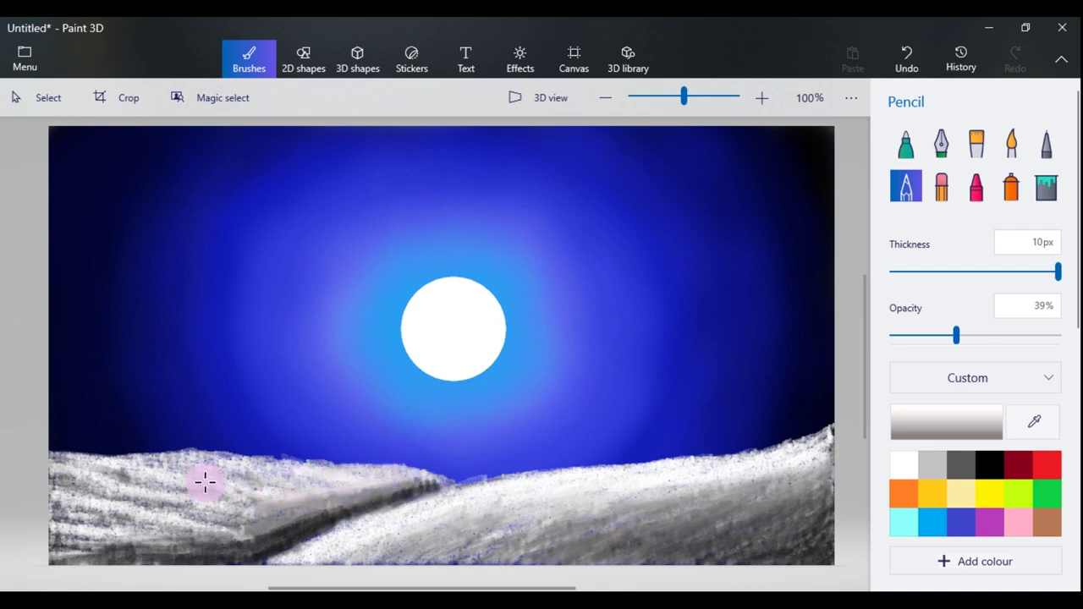
Choose a near-black colour and darken the left hill's bottom left corner.
click(914, 430)
click(375, 382)
click(454, 471)
mouse_move(58, 550)
mouse_down()
mouse_move(80, 571)
mouse_move(31, 539)
mouse_move(79, 543)
mouse_move(88, 566)
mouse_move(27, 527)
mouse_move(35, 541)
mouse_move(112, 567)
mouse_move(101, 559)
mouse_move(232, 559)
mouse_move(124, 559)
mouse_move(92, 534)
mouse_move(17, 508)
mouse_move(98, 548)
mouse_move(77, 517)
mouse_move(93, 535)
mouse_move(176, 549)
mouse_move(39, 511)
mouse_move(176, 553)
mouse_move(84, 556)
mouse_up()
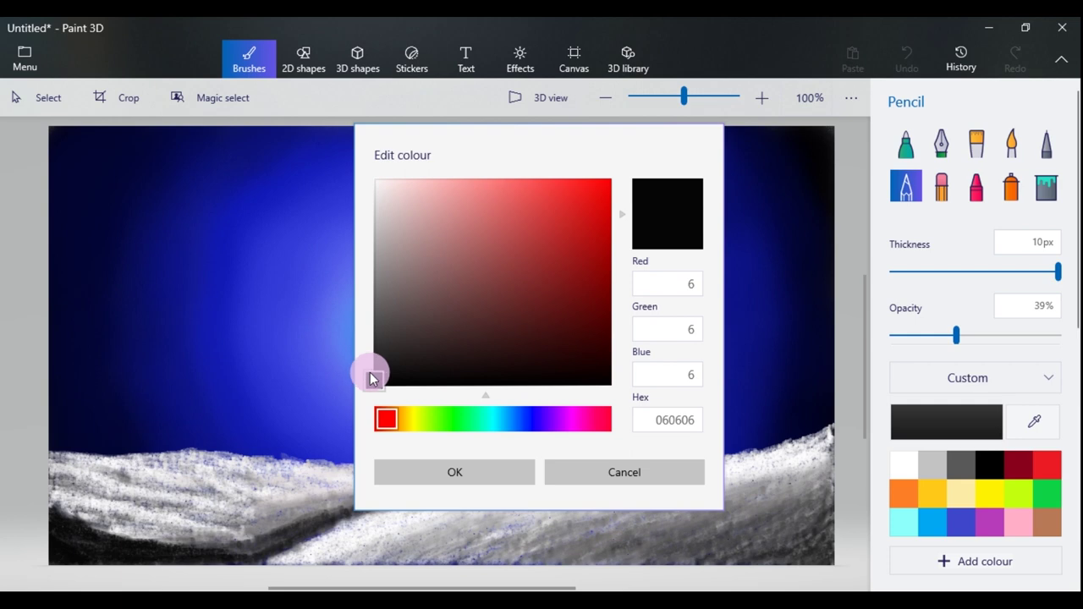
Choose a custom medium grey and blend the upper edge of the left hill's corner shadow.
drag(372, 375, 374, 281)
click(414, 479)
click(54, 512)
drag(97, 523, 125, 537)
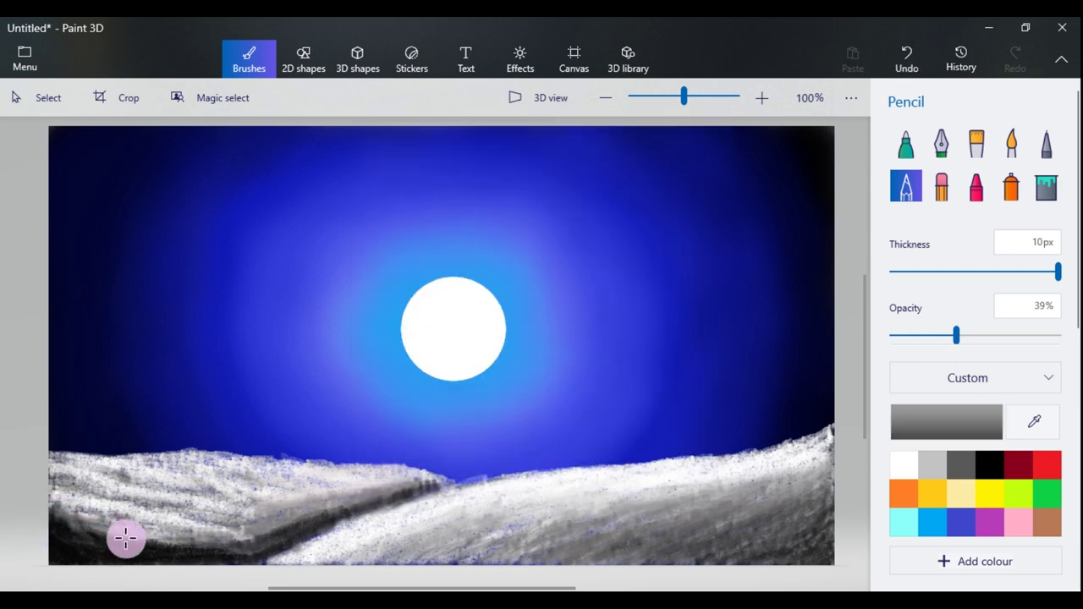
Blend the upper edge of the left hill's corner shadow, finishing with a custom light grey.
mouse_move(62, 522)
mouse_down()
mouse_move(242, 536)
mouse_move(11, 505)
mouse_move(220, 554)
mouse_move(78, 535)
mouse_move(174, 548)
mouse_up()
click(959, 429)
click(372, 206)
click(455, 472)
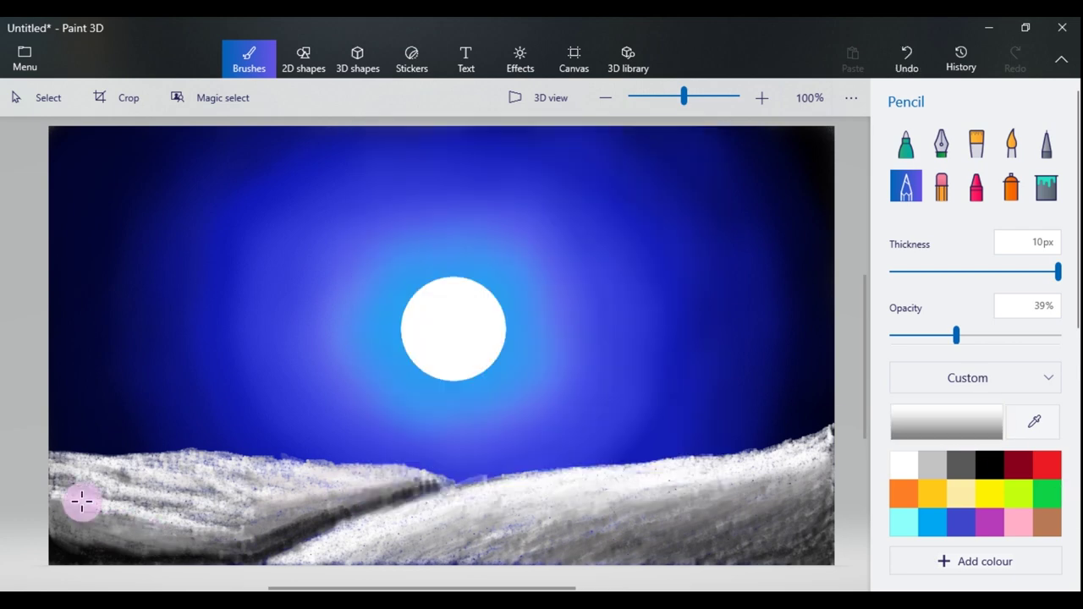
mouse_move(110, 500)
mouse_down()
mouse_move(197, 527)
mouse_move(43, 505)
mouse_move(2, 562)
mouse_up()
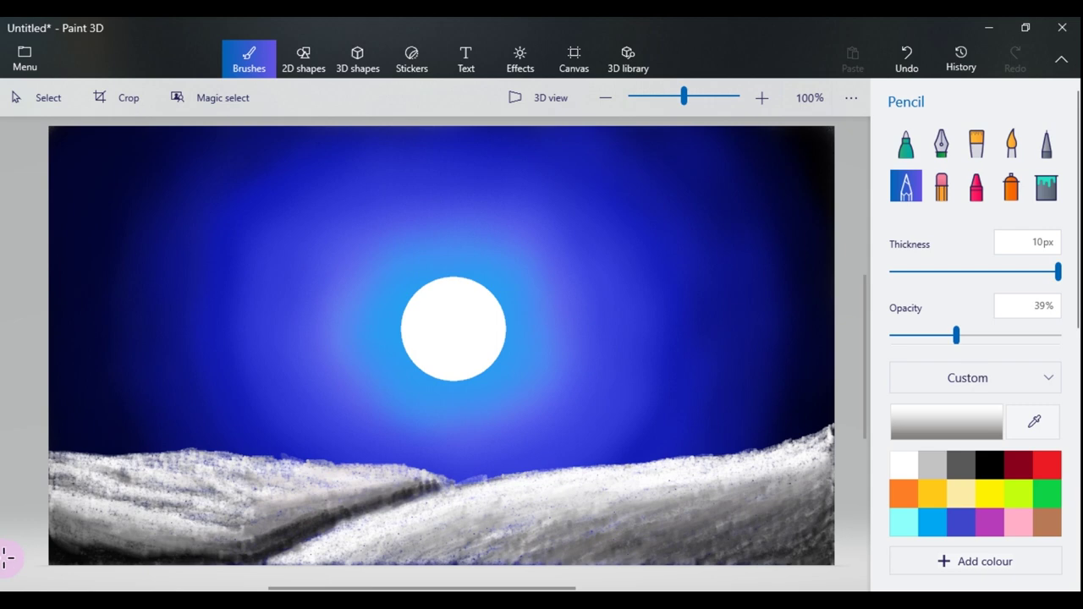
Reduce the Pencil thickness to 6 px, choose a custom dark grey and shade the left hill's bottom edge up to the crease.
drag(1058, 271, 925, 271)
mouse_move(37, 536)
mouse_down()
mouse_move(164, 554)
mouse_move(195, 548)
mouse_move(219, 564)
mouse_move(111, 550)
mouse_move(126, 570)
mouse_move(63, 545)
mouse_up()
click(946, 422)
click(377, 348)
click(375, 471)
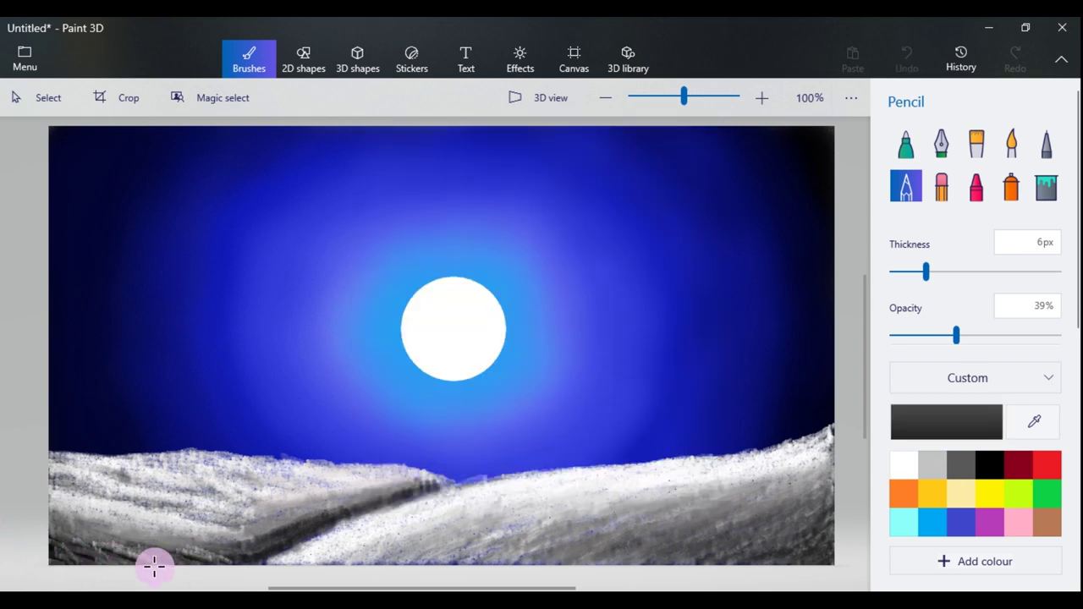
mouse_move(127, 547)
mouse_down()
mouse_move(133, 571)
mouse_move(99, 549)
mouse_up()
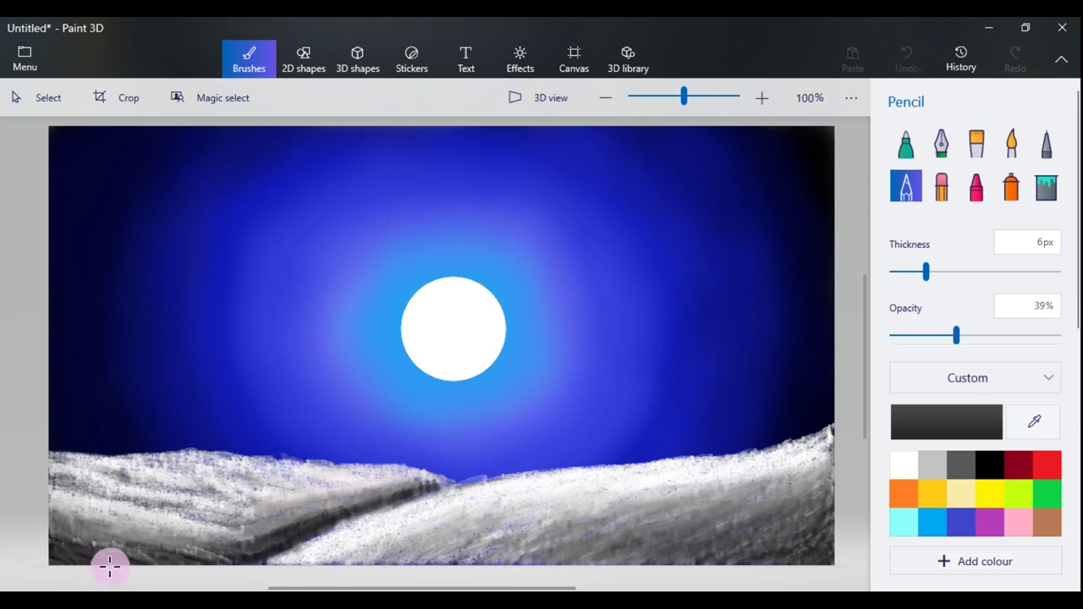
mouse_move(64, 546)
mouse_down()
mouse_move(145, 564)
mouse_move(104, 546)
mouse_up()
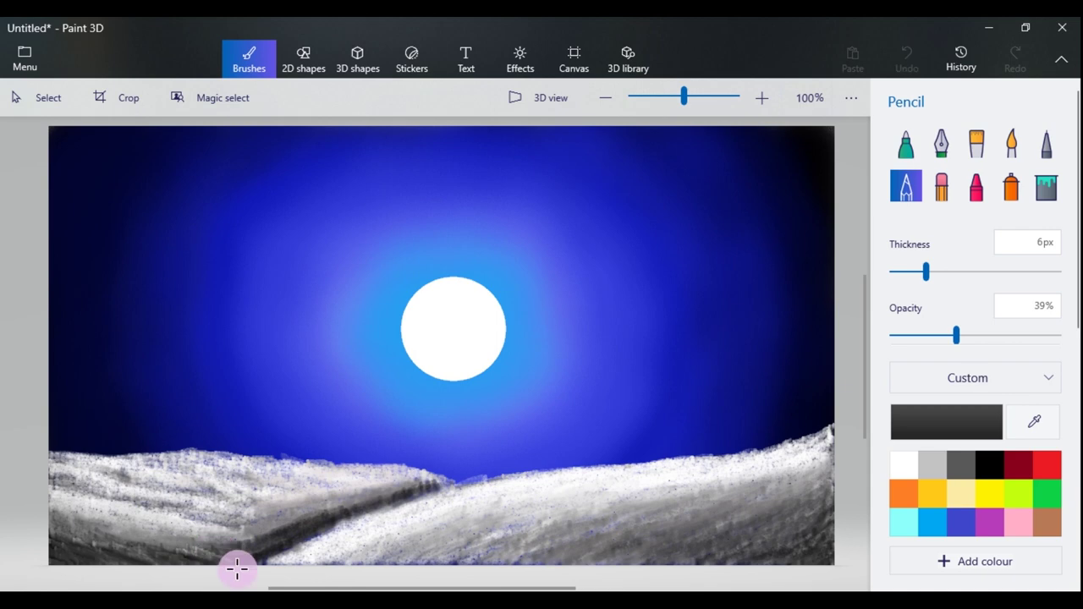
drag(194, 558, 252, 569)
Choose a custom mid-tone grey and blend the left hill's bottom shadow towards the crease.
click(946, 421)
click(379, 298)
click(455, 471)
mouse_move(115, 538)
mouse_down()
mouse_move(183, 561)
mouse_move(210, 556)
mouse_move(228, 571)
mouse_move(190, 546)
mouse_move(251, 558)
mouse_up()
Choose a custom light grey and brighten the left hill around the lower end of the crease shadow.
click(946, 421)
click(375, 256)
click(415, 471)
mouse_move(225, 534)
mouse_down()
mouse_move(266, 551)
mouse_move(247, 546)
mouse_up()
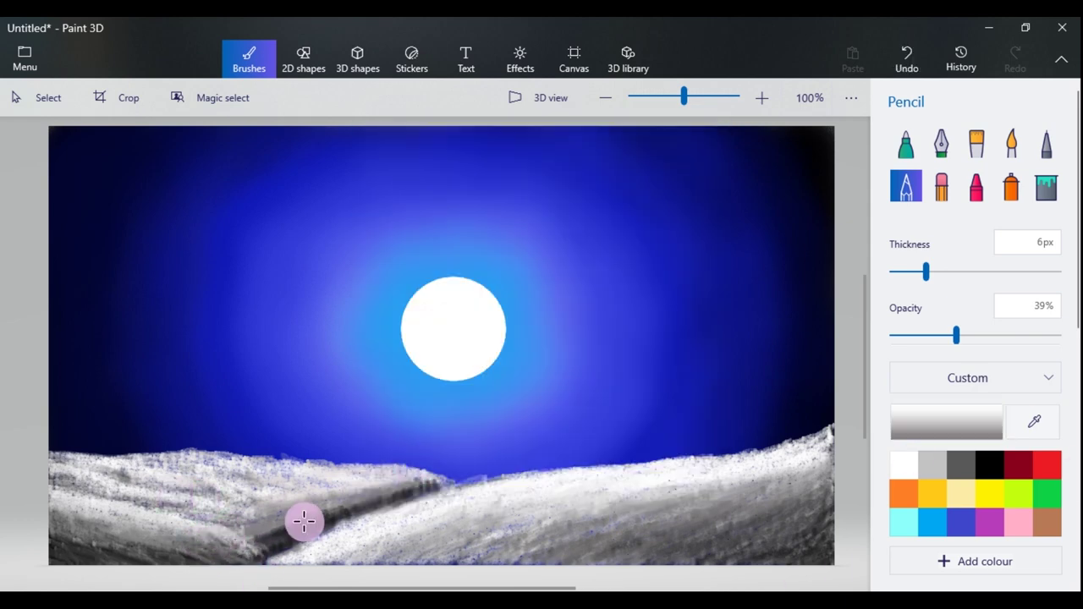
drag(235, 522, 233, 534)
drag(232, 533, 254, 545)
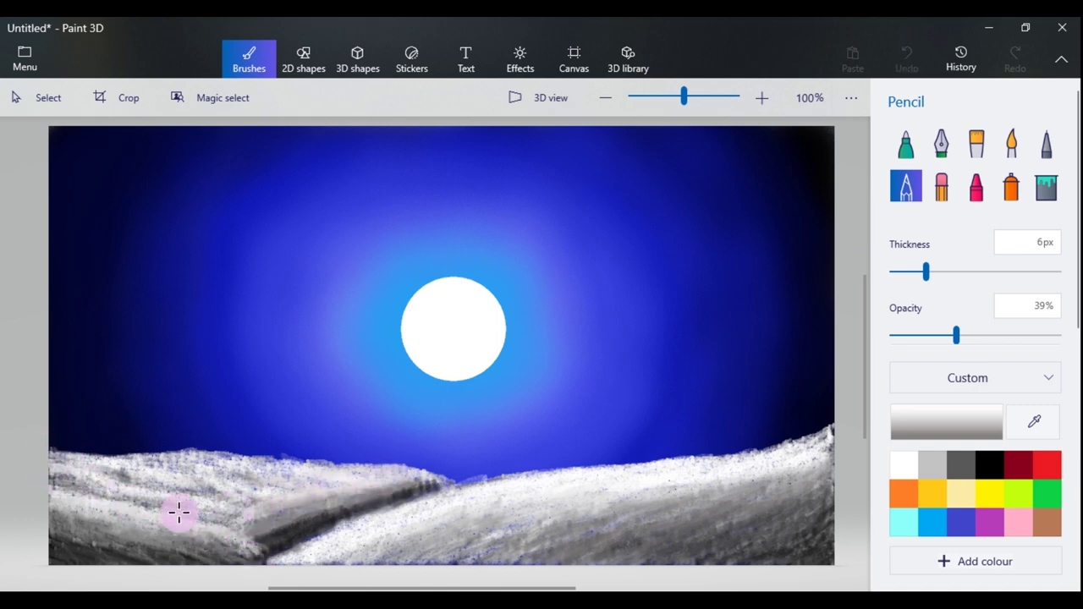
Choose a custom medium grey and add shaded streaks across the left hill's upper and middle slope.
click(934, 433)
click(404, 479)
click(939, 428)
click(375, 293)
click(412, 474)
mouse_move(198, 495)
mouse_down()
mouse_move(150, 516)
mouse_move(262, 513)
mouse_move(245, 482)
mouse_move(363, 468)
mouse_up()
mouse_move(97, 476)
mouse_down()
mouse_move(212, 499)
mouse_move(291, 502)
mouse_move(195, 506)
mouse_move(244, 512)
mouse_move(116, 495)
mouse_move(128, 512)
mouse_move(92, 487)
mouse_move(168, 520)
mouse_move(233, 529)
mouse_move(371, 482)
mouse_move(368, 489)
mouse_move(416, 483)
mouse_move(383, 488)
mouse_move(378, 473)
mouse_move(205, 526)
mouse_move(144, 524)
mouse_move(166, 547)
mouse_move(190, 540)
mouse_up()
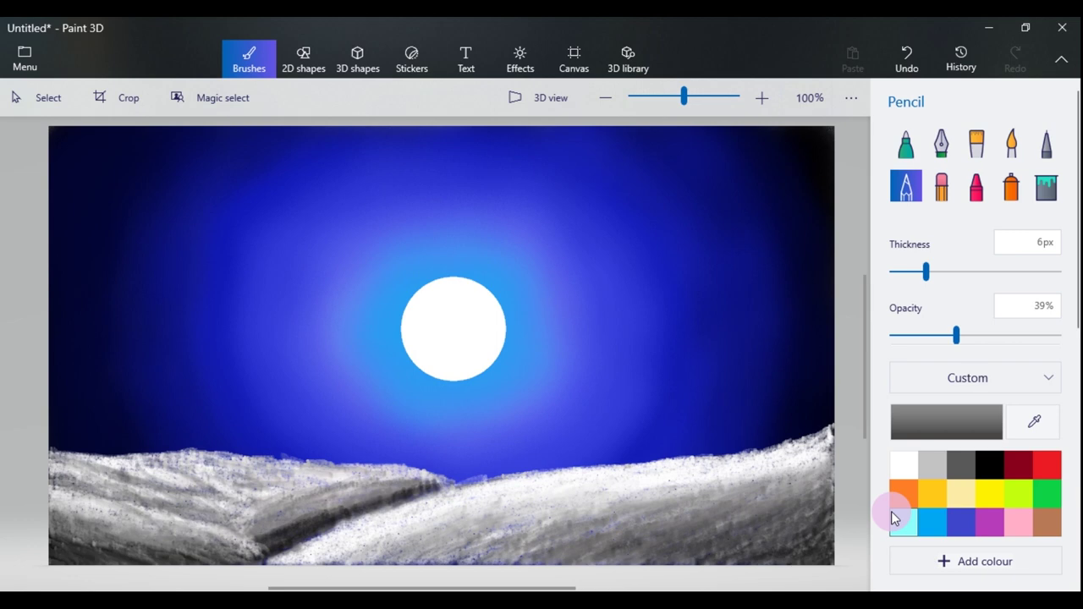
Outline a curved, tapering tree trunk in near-black with a 1 px Pixel pen, from the left hill's lower corner into the upper-left sky.
click(1045, 142)
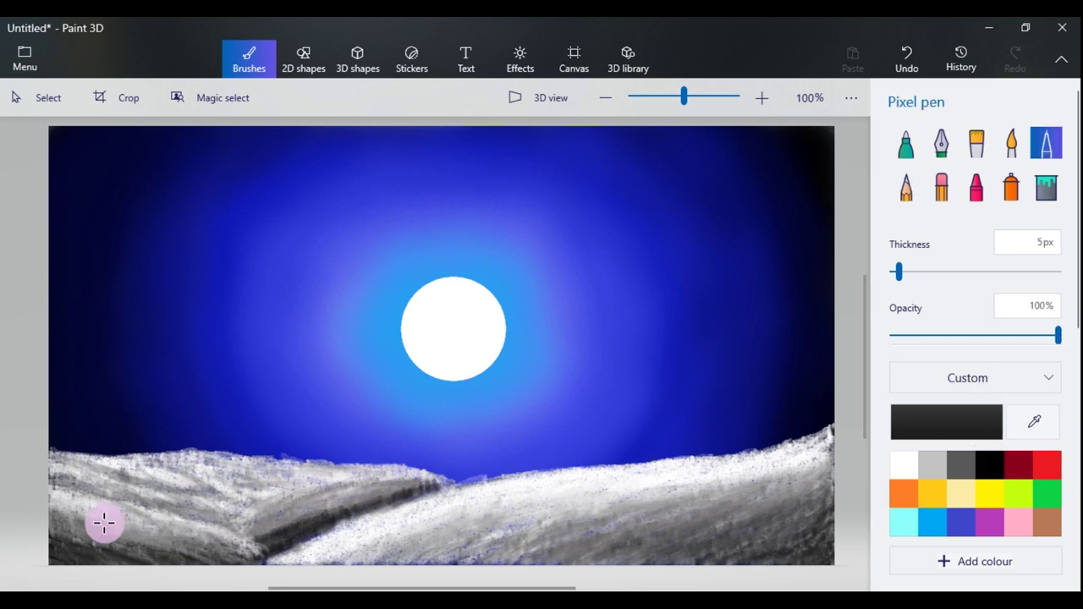
drag(58, 563, 79, 492)
key(ctrl+z)
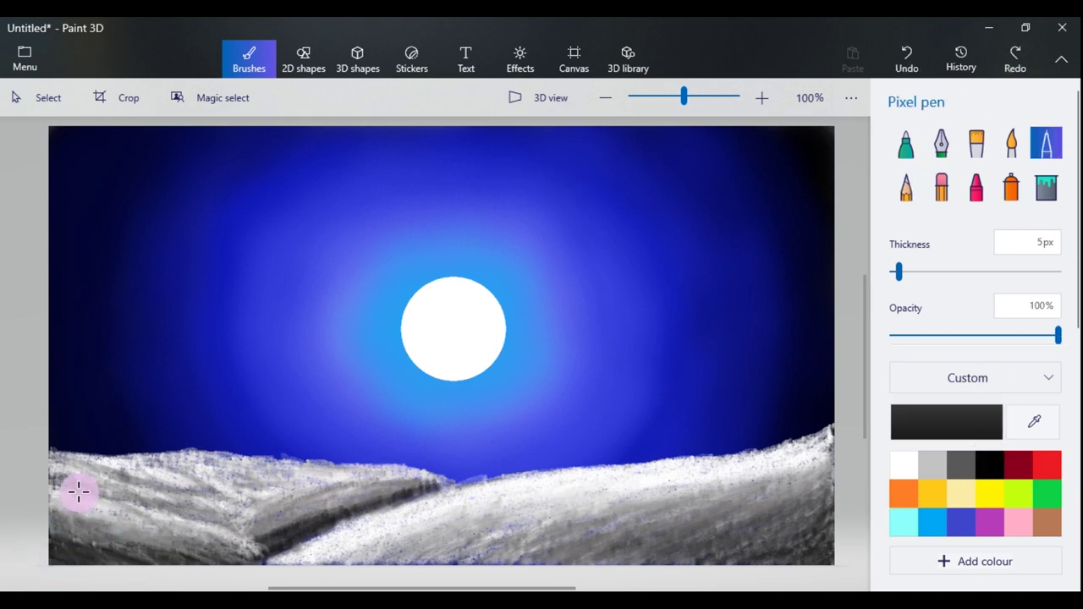
drag(894, 278, 889, 280)
mouse_move(58, 562)
mouse_down()
mouse_move(121, 382)
mouse_move(177, 271)
mouse_move(296, 186)
mouse_up()
mouse_move(102, 542)
mouse_down()
mouse_move(201, 259)
mouse_move(295, 187)
mouse_up()
key(ctrl+z)
drag(200, 260, 296, 191)
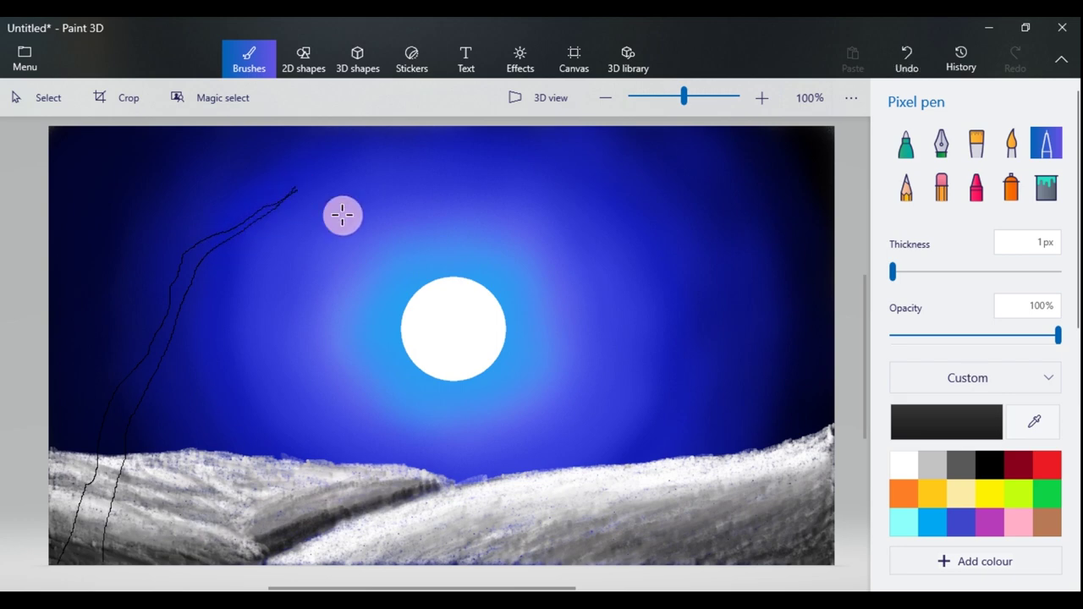
Start filling the trunk's upper bend in near-black with a 6 px Pixel pen and a fully opaque Pencil.
drag(893, 272, 900, 272)
drag(186, 271, 203, 256)
drag(244, 225, 204, 255)
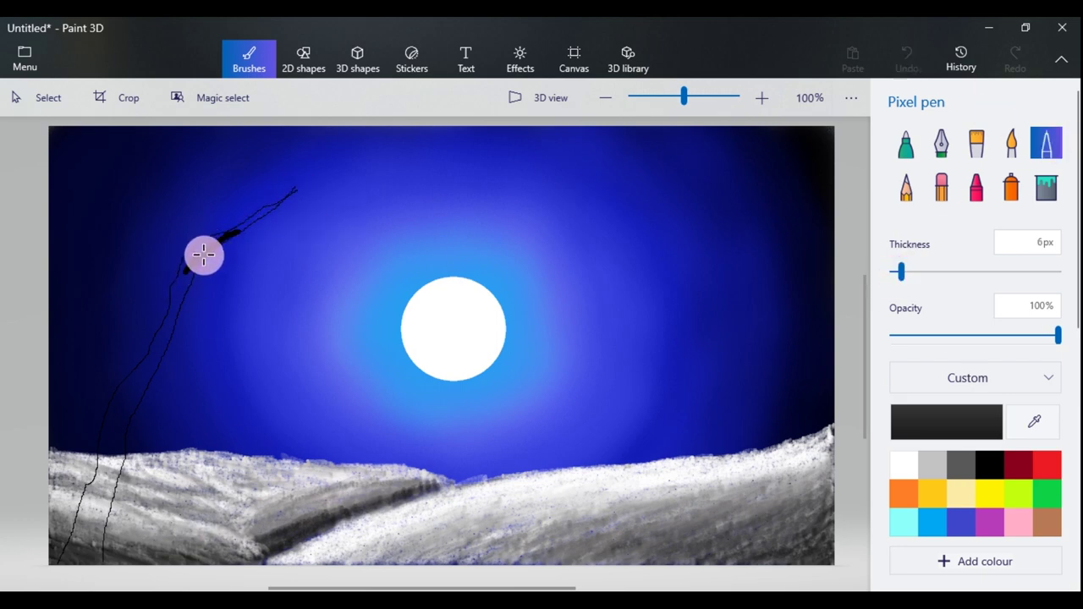
click(905, 186)
drag(957, 334, 1073, 334)
drag(202, 259, 182, 289)
drag(1056, 337, 935, 343)
Fill the trunk with the Marker, using 3 px for the middle and base edges and 6 px for the base's interior.
click(905, 144)
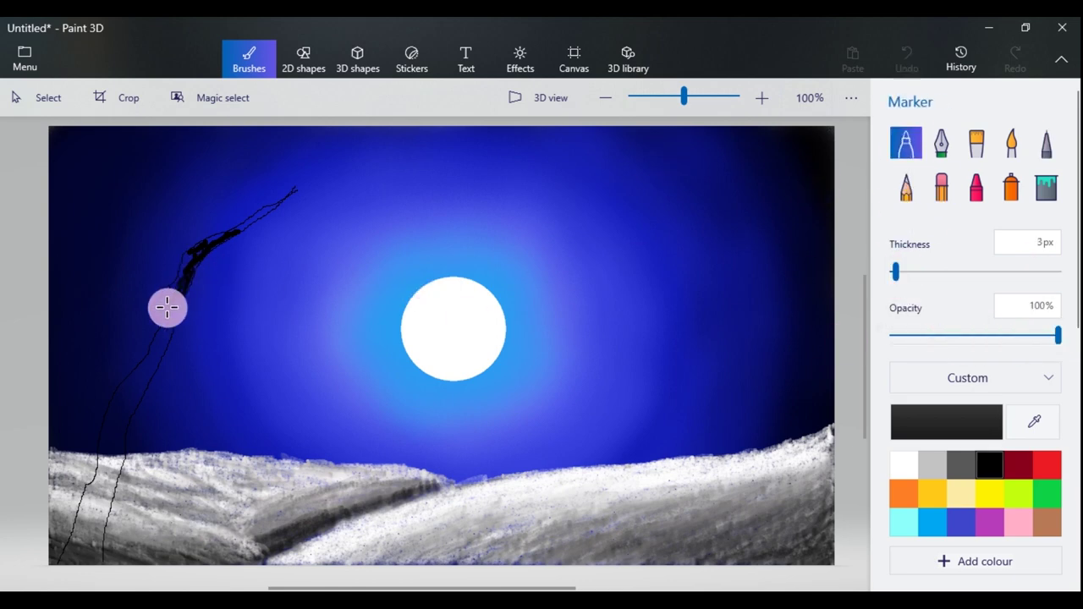
drag(178, 289, 130, 401)
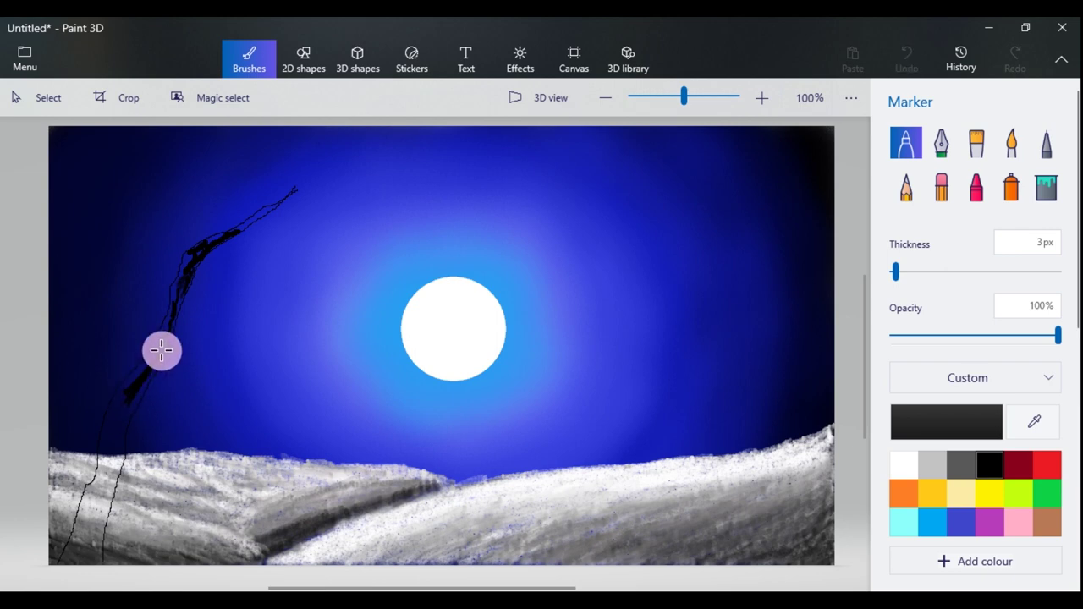
click(900, 271)
mouse_move(89, 522)
mouse_down()
mouse_move(61, 564)
mouse_move(80, 525)
mouse_move(77, 538)
mouse_move(103, 521)
mouse_up()
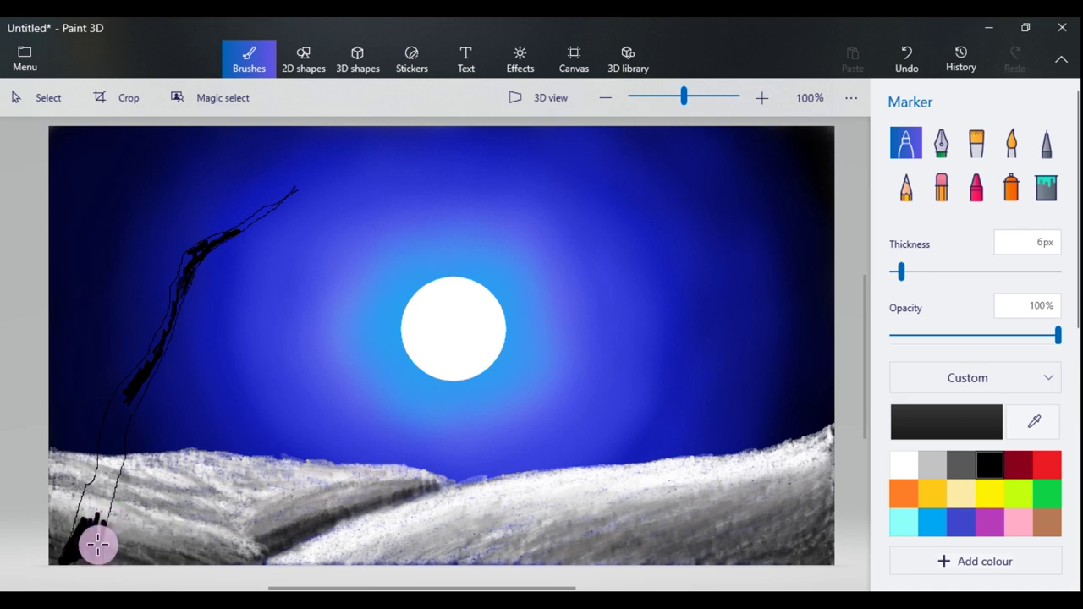
drag(81, 553, 98, 526)
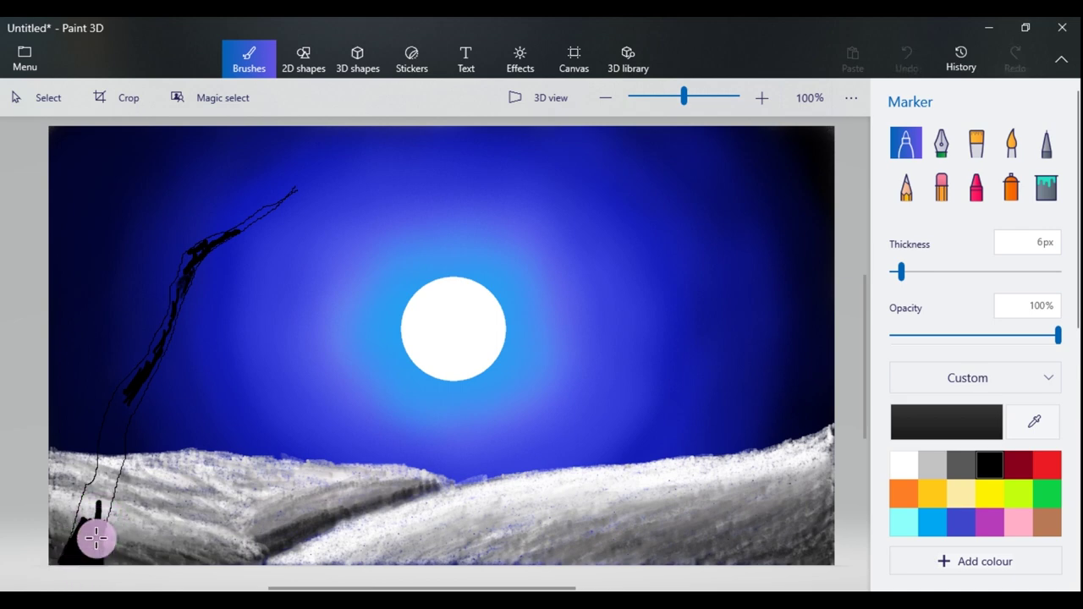
drag(111, 443, 97, 488)
drag(900, 272, 895, 272)
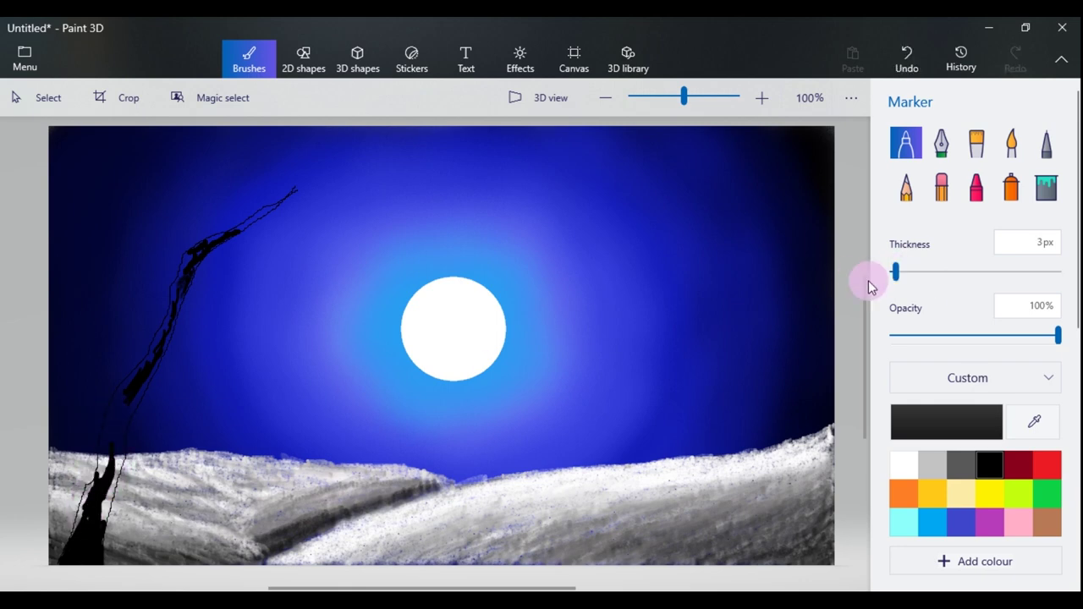
drag(93, 500, 86, 524)
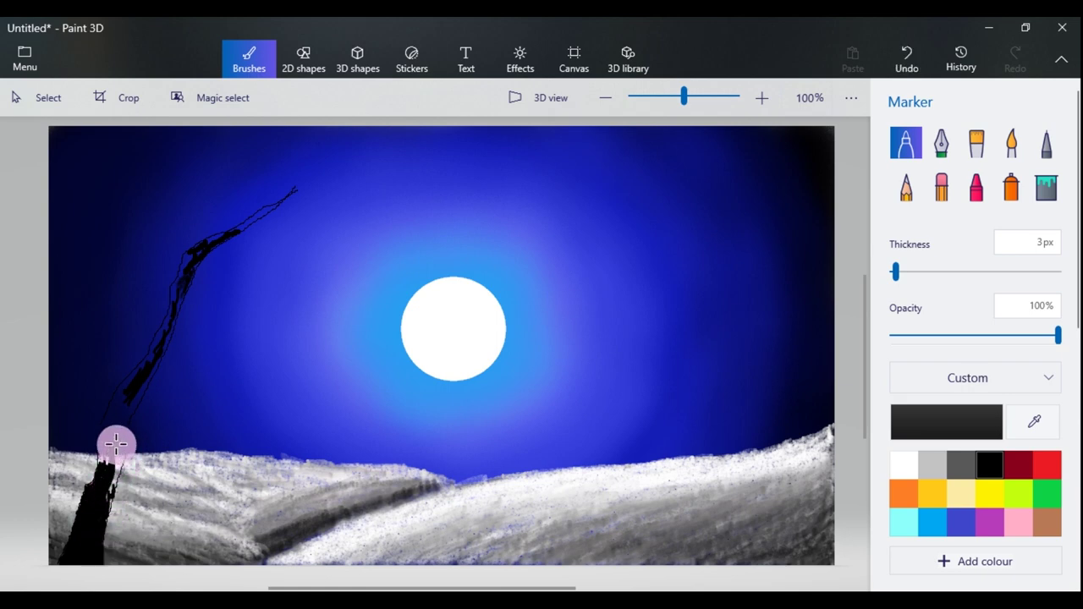
Fill the remaining gaps in the trunk's middle and upper bend with a 3 px Pixel pen.
click(1046, 144)
mouse_move(117, 412)
mouse_down()
mouse_move(93, 463)
mouse_move(130, 392)
mouse_move(126, 404)
mouse_move(140, 394)
mouse_move(100, 503)
mouse_move(120, 465)
mouse_move(110, 418)
mouse_move(100, 454)
mouse_move(114, 403)
mouse_move(155, 359)
mouse_move(111, 403)
mouse_move(158, 351)
mouse_move(148, 363)
mouse_move(156, 325)
mouse_move(142, 378)
mouse_move(172, 309)
mouse_move(171, 332)
mouse_move(155, 341)
mouse_move(166, 338)
mouse_move(163, 347)
mouse_move(181, 290)
mouse_up()
drag(899, 271, 899, 277)
mouse_move(184, 265)
mouse_down()
mouse_move(174, 290)
mouse_move(183, 277)
mouse_up()
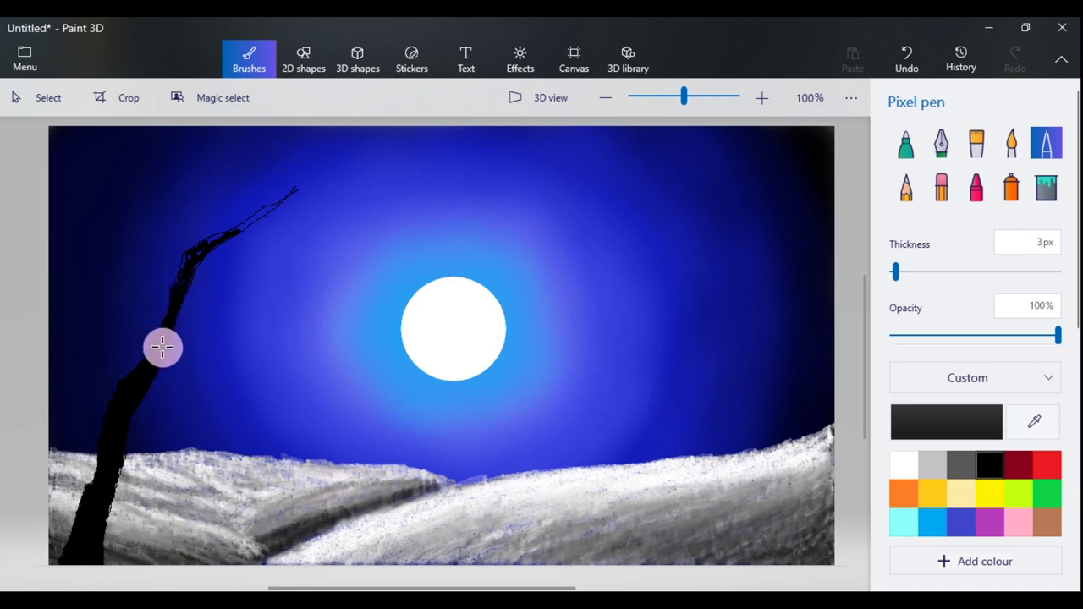
key(ctrl+z)
key(ctrl+z)
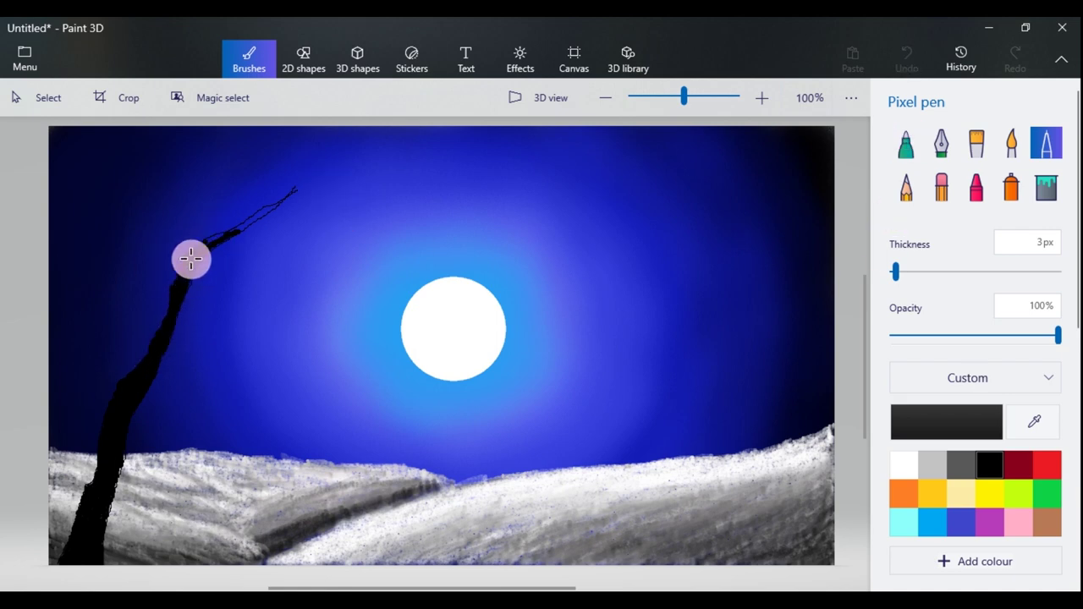
key(ctrl+z)
Fill the trunk's upper limb above the bend, tapering its tip with a 1 px Pixel pen.
mouse_move(218, 238)
mouse_down()
mouse_move(270, 210)
mouse_move(205, 240)
mouse_move(182, 277)
mouse_move(228, 239)
mouse_up()
mouse_move(228, 238)
mouse_down()
mouse_move(211, 248)
mouse_move(241, 229)
mouse_up()
drag(241, 230, 266, 213)
click(893, 274)
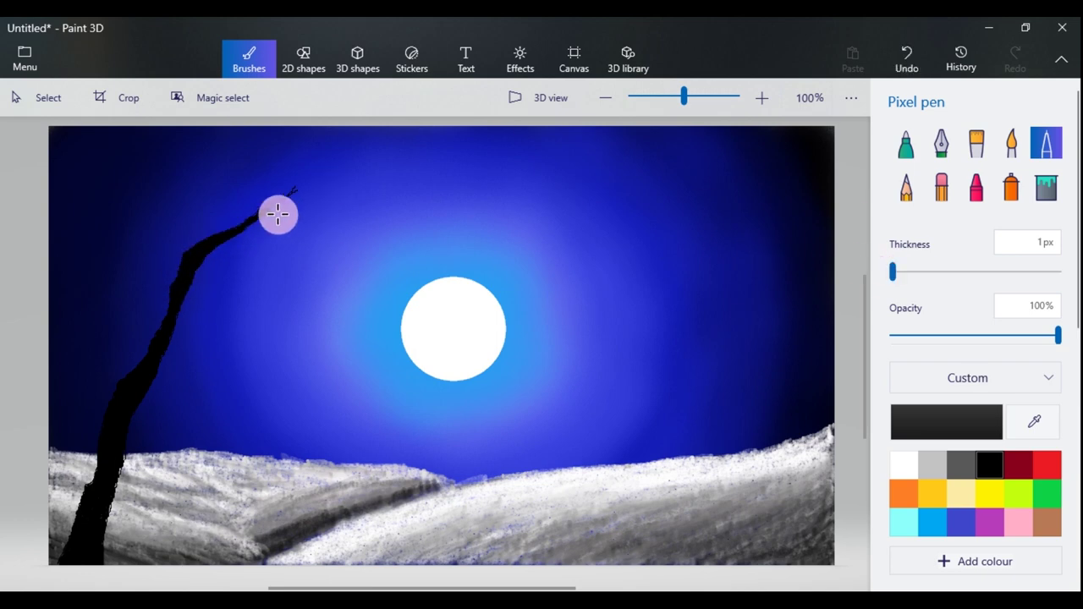
drag(269, 213, 251, 213)
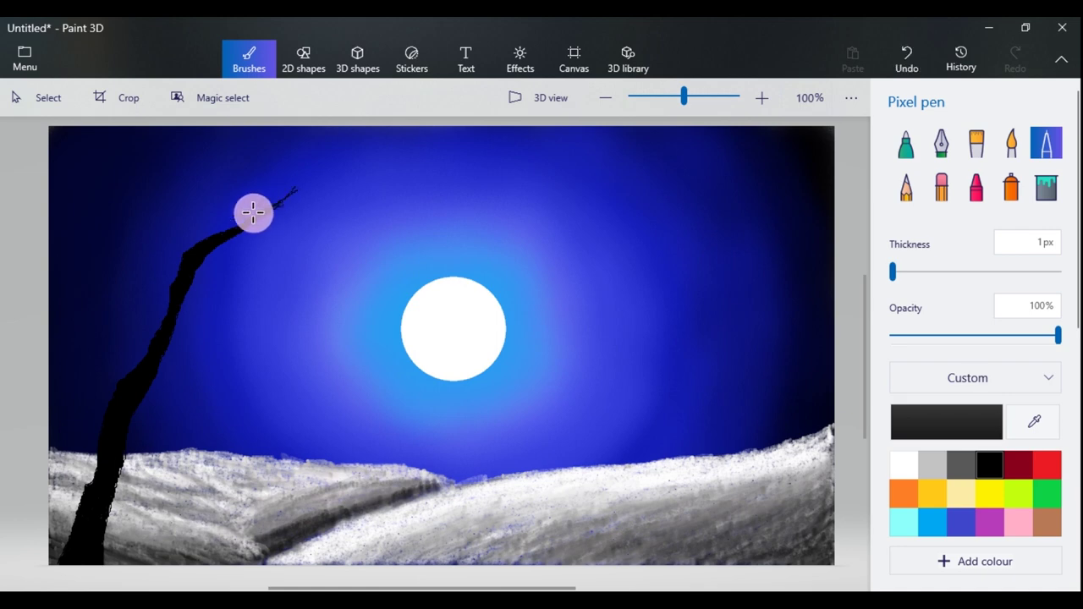
Draw thin forked branches with the 1 px Pixel pen from both sides of the trunk, reaching above the moon and upwards into the sky.
mouse_move(175, 326)
mouse_down()
mouse_move(318, 268)
mouse_move(321, 290)
mouse_move(407, 241)
mouse_move(470, 239)
mouse_up()
drag(268, 208, 414, 180)
mouse_move(316, 191)
mouse_down()
mouse_move(384, 167)
mouse_move(482, 169)
mouse_up()
drag(157, 323, 160, 227)
mouse_move(157, 278)
mouse_down()
mouse_move(141, 200)
mouse_move(157, 171)
mouse_up()
mouse_move(201, 235)
mouse_down()
mouse_move(242, 164)
mouse_move(264, 176)
mouse_move(331, 150)
mouse_up()
drag(116, 366, 111, 241)
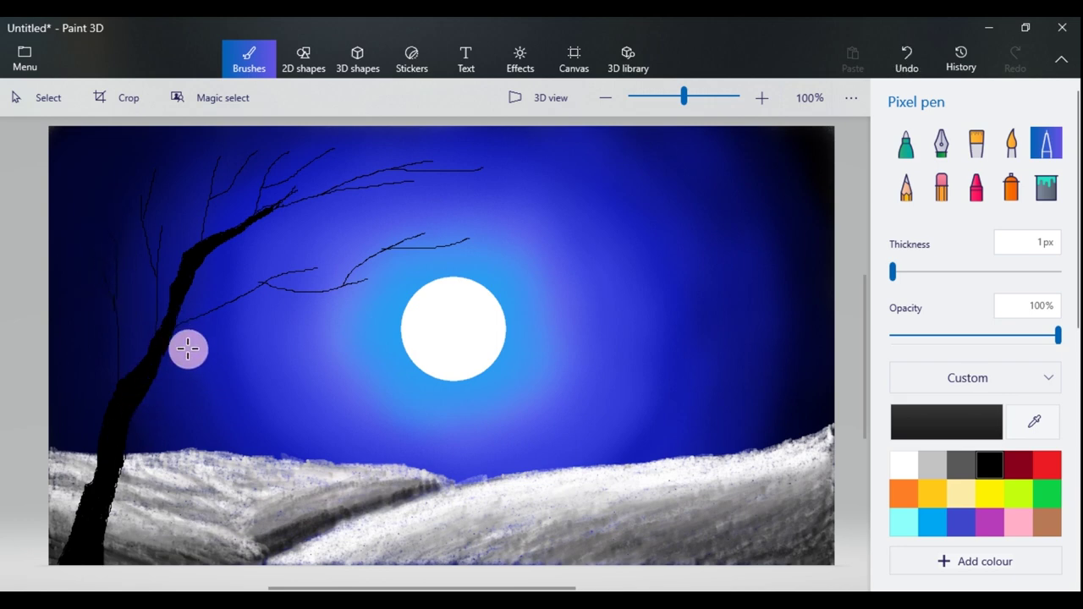
Thicken the base of the lower right branch using the Marker at 1 px thickness and 100% opacity.
mouse_move(174, 331)
mouse_down()
mouse_move(215, 312)
mouse_move(167, 339)
mouse_move(268, 285)
mouse_move(177, 329)
mouse_move(232, 303)
mouse_up()
key(ctrl+z)
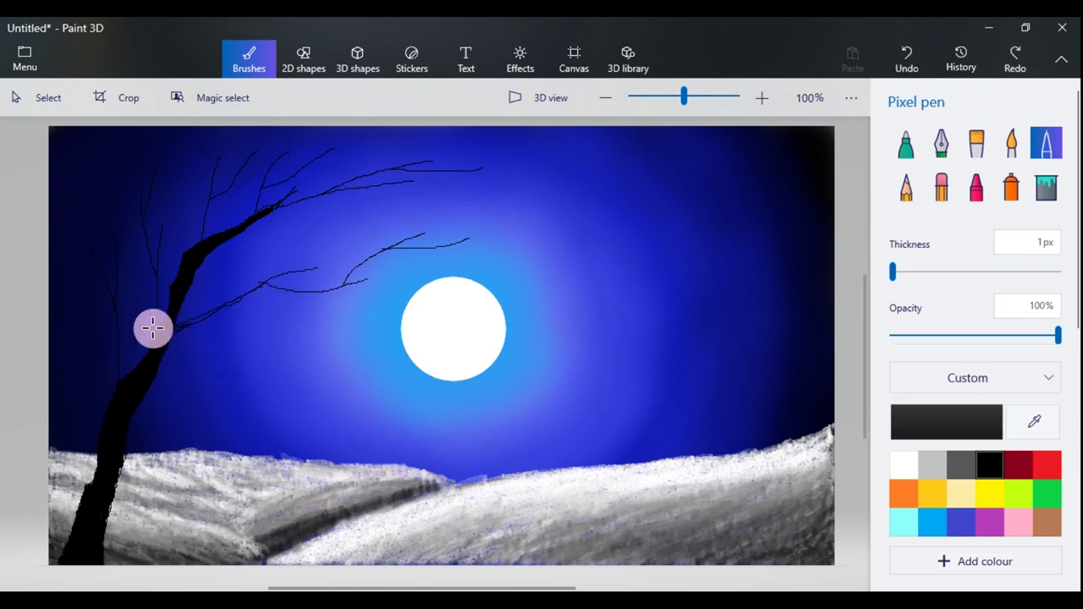
click(905, 144)
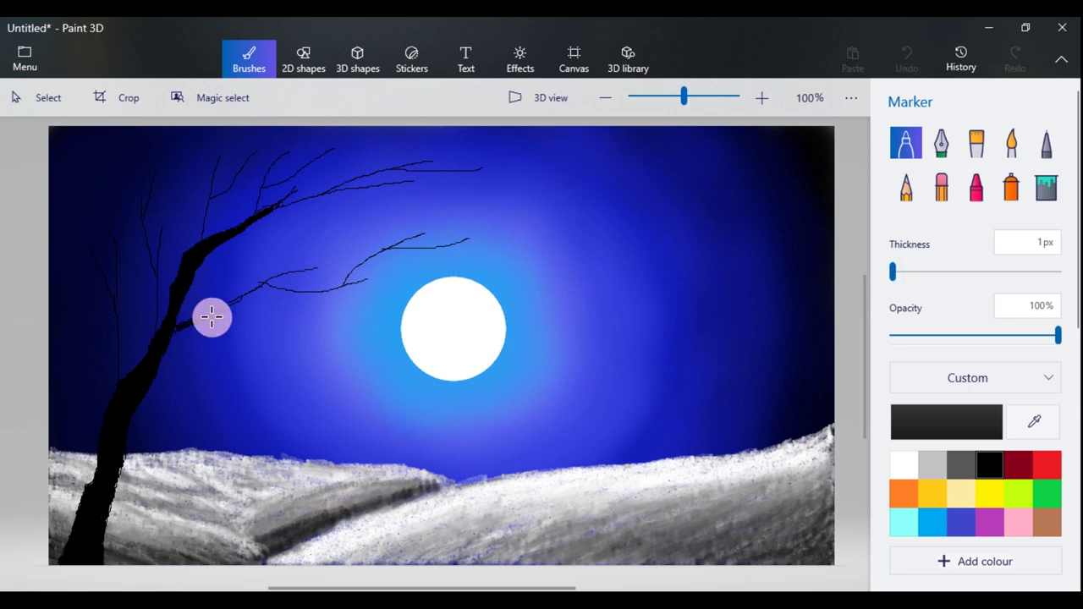
drag(1056, 336, 939, 336)
click(960, 336)
drag(285, 276, 193, 318)
click(1020, 335)
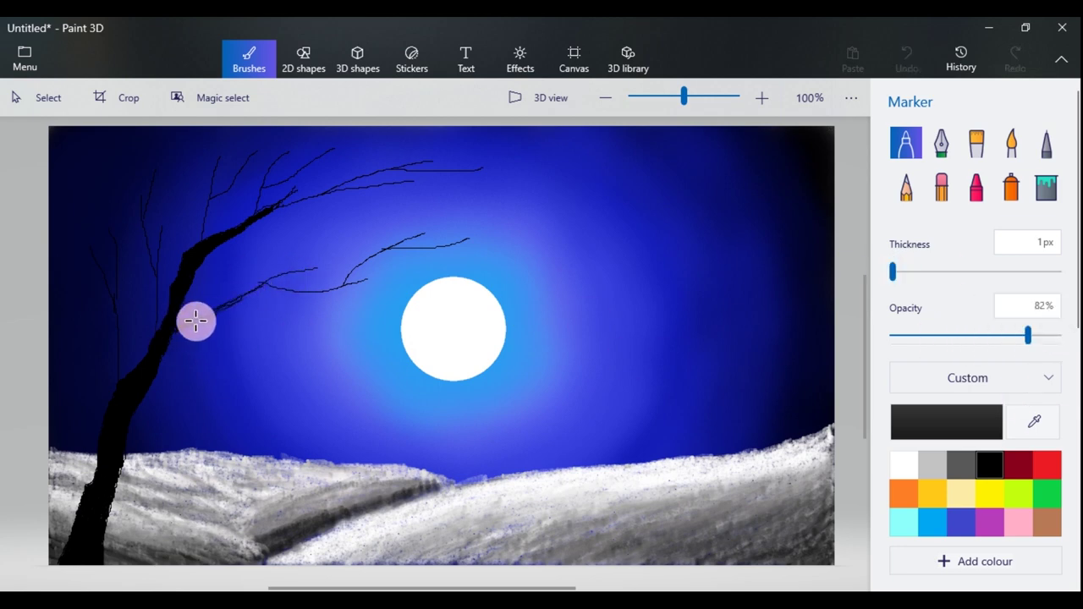
drag(1027, 336, 1059, 336)
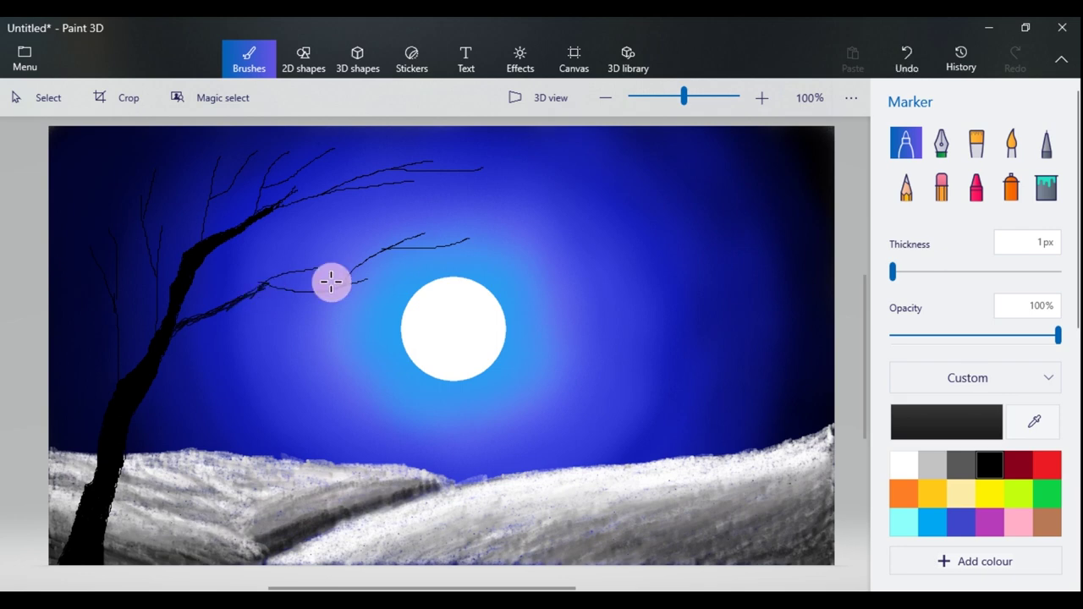
Build up the lower right branch and its fork in close-up, using the Marker and a 1 px Pixel pen.
scroll(179, 322, up, 4)
mouse_move(218, 314)
mouse_down()
mouse_move(190, 334)
mouse_move(300, 290)
mouse_move(213, 313)
mouse_move(317, 287)
mouse_move(415, 223)
mouse_move(300, 261)
mouse_move(308, 274)
mouse_move(160, 360)
mouse_move(335, 287)
mouse_move(381, 241)
mouse_move(428, 221)
mouse_move(356, 243)
mouse_move(312, 284)
mouse_move(356, 257)
mouse_move(219, 310)
mouse_up()
click(1046, 143)
mouse_move(411, 224)
mouse_down()
mouse_move(386, 240)
mouse_move(474, 181)
mouse_move(585, 164)
mouse_move(490, 178)
mouse_move(503, 171)
mouse_move(465, 202)
mouse_move(483, 221)
mouse_move(530, 227)
mouse_move(499, 217)
mouse_move(519, 222)
mouse_up()
drag(626, 225, 448, 217)
key(ctrl+z)
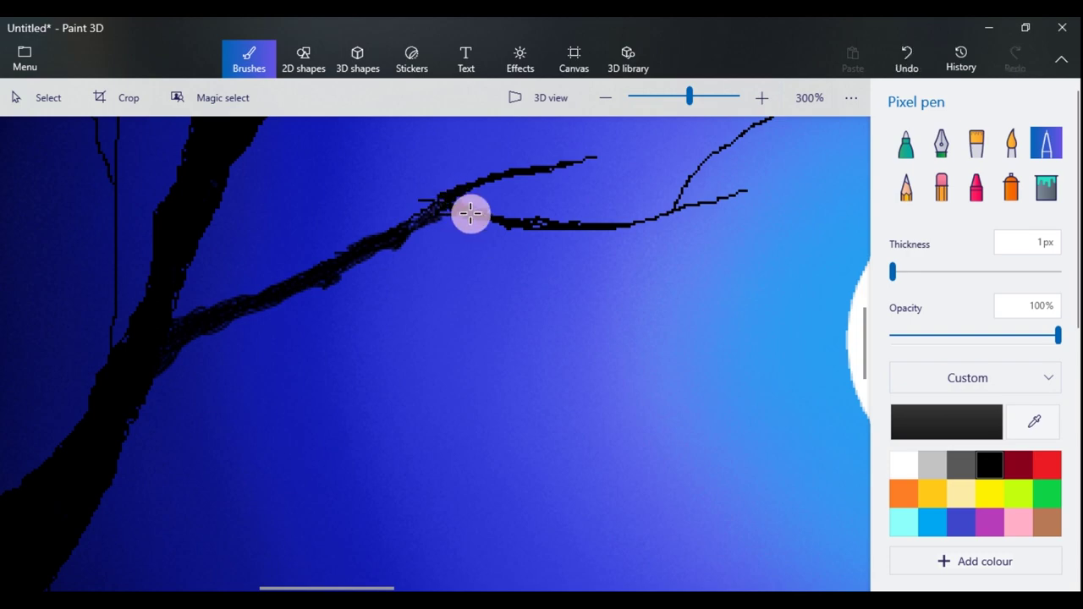
Thicken the branches rising from the trunk's upper bend and add fine twigs with the 1 px Marker.
scroll(786, 259, down, 5)
scroll(769, 283, up, 2)
scroll(768, 285, down, 1)
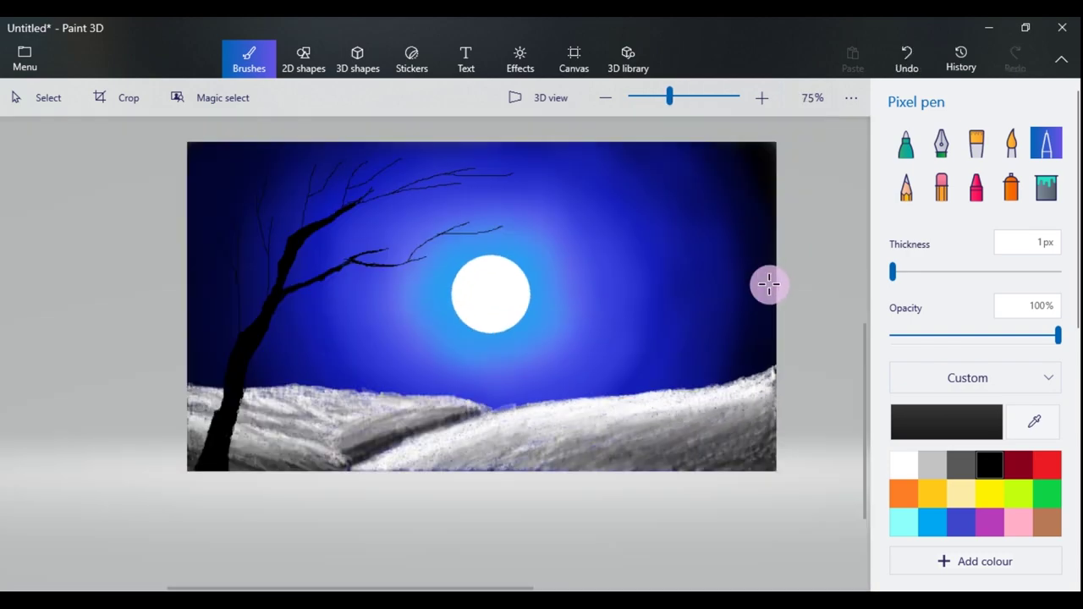
scroll(730, 309, up, 1)
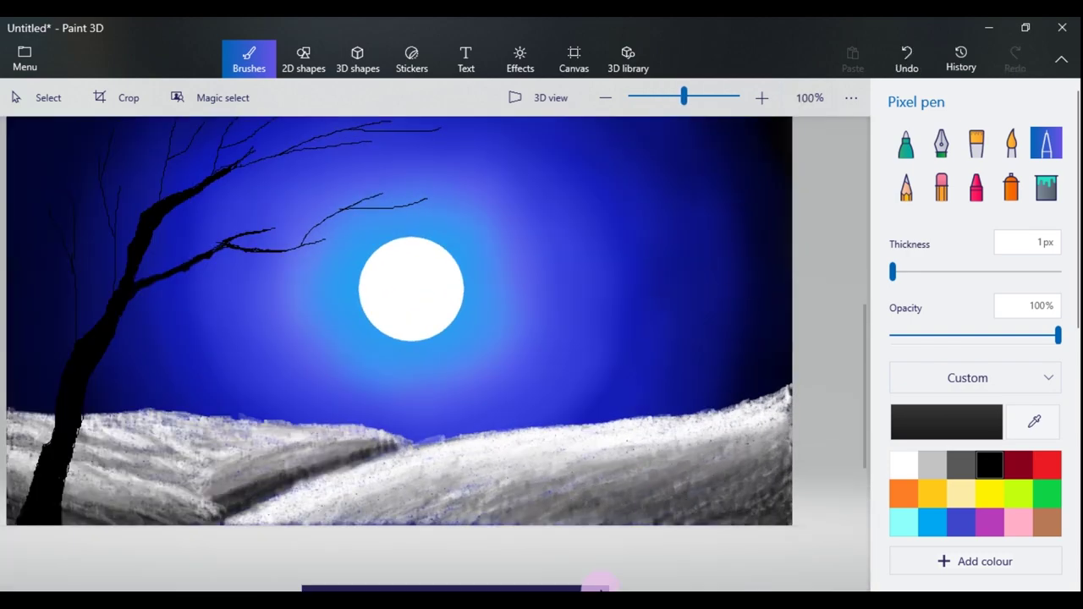
mouse_move(171, 226)
mouse_down()
mouse_move(193, 144)
mouse_move(176, 216)
mouse_up()
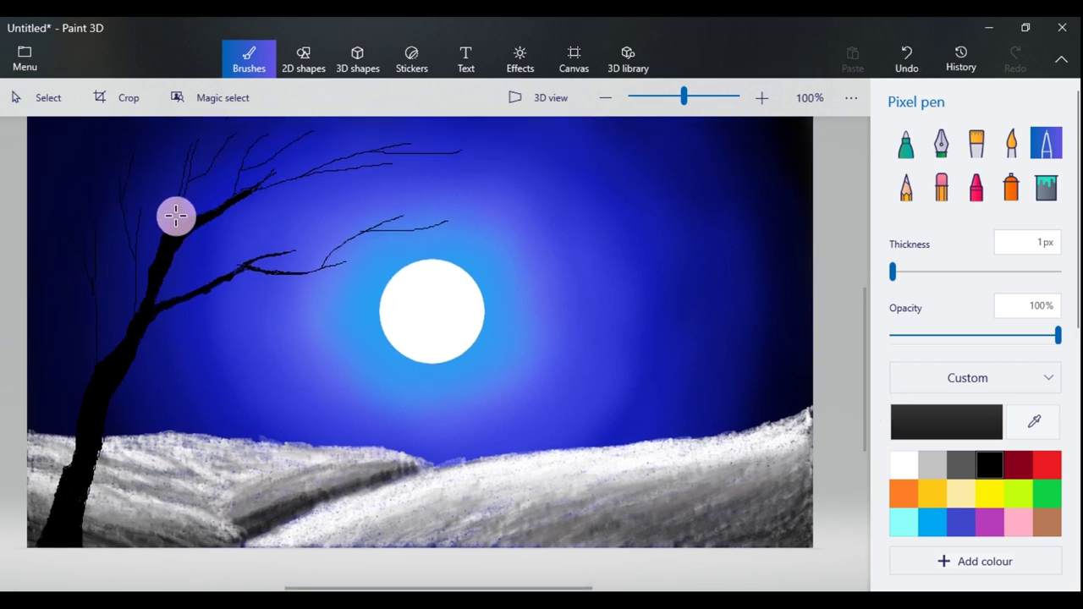
click(905, 142)
mouse_move(174, 211)
mouse_down()
mouse_move(180, 201)
mouse_move(170, 229)
mouse_up()
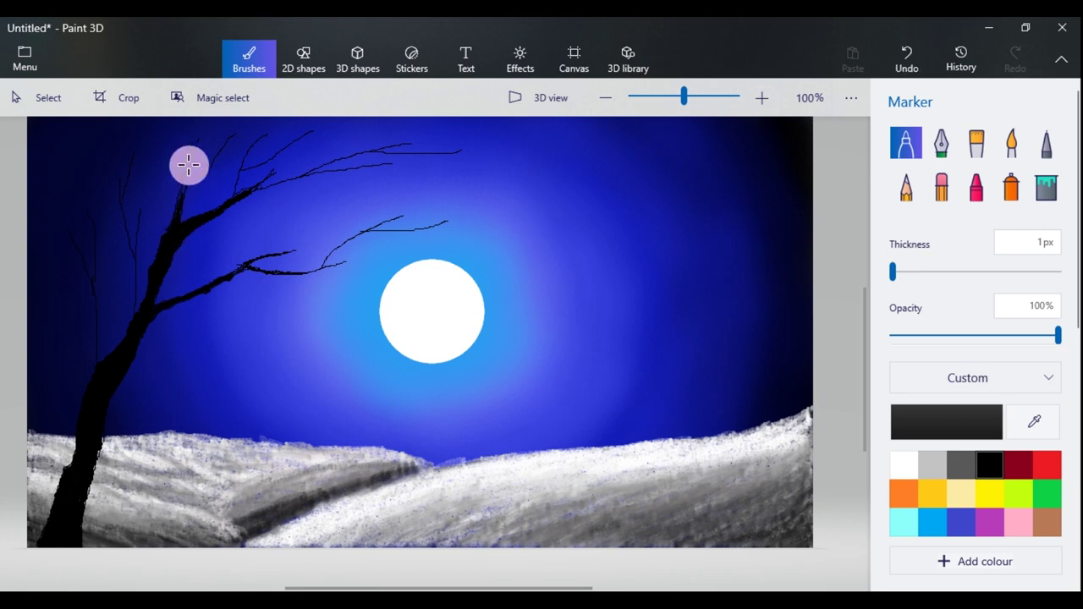
drag(179, 190, 193, 142)
mouse_move(179, 200)
mouse_down()
mouse_move(187, 161)
mouse_move(188, 185)
mouse_move(207, 170)
mouse_move(190, 184)
mouse_move(203, 173)
mouse_move(207, 189)
mouse_move(233, 180)
mouse_move(237, 201)
mouse_move(265, 183)
mouse_move(226, 199)
mouse_move(238, 161)
mouse_move(234, 185)
mouse_move(259, 186)
mouse_move(299, 176)
mouse_move(347, 156)
mouse_up()
key(ctrl+z)
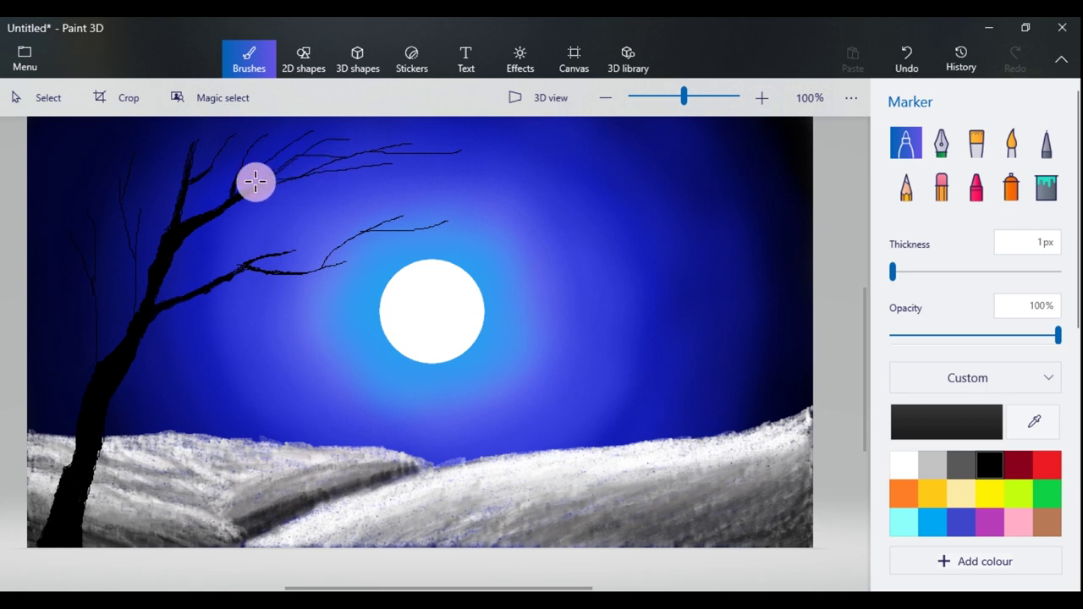
Thicken the upright branches on the trunk's left side and touch up the lower trunk's right edge with the 1 px Marker.
mouse_move(124, 303)
mouse_down()
mouse_move(132, 293)
mouse_move(130, 319)
mouse_move(130, 302)
mouse_up()
drag(141, 216, 133, 319)
mouse_move(133, 229)
mouse_down()
mouse_move(134, 297)
mouse_move(126, 216)
mouse_move(128, 264)
mouse_up()
drag(97, 332, 96, 370)
drag(99, 287, 97, 320)
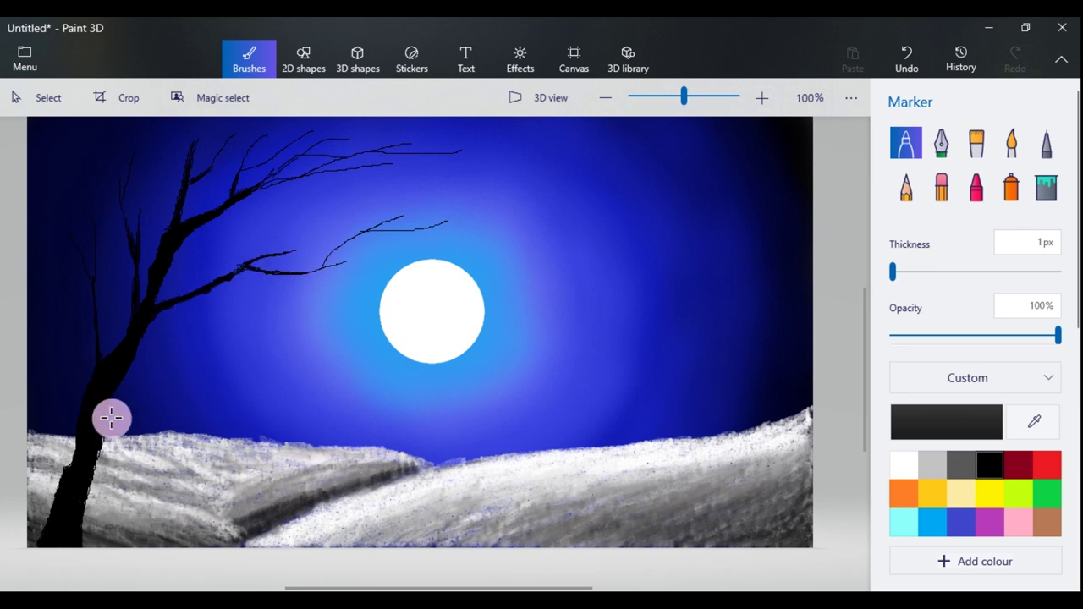
drag(99, 445, 88, 498)
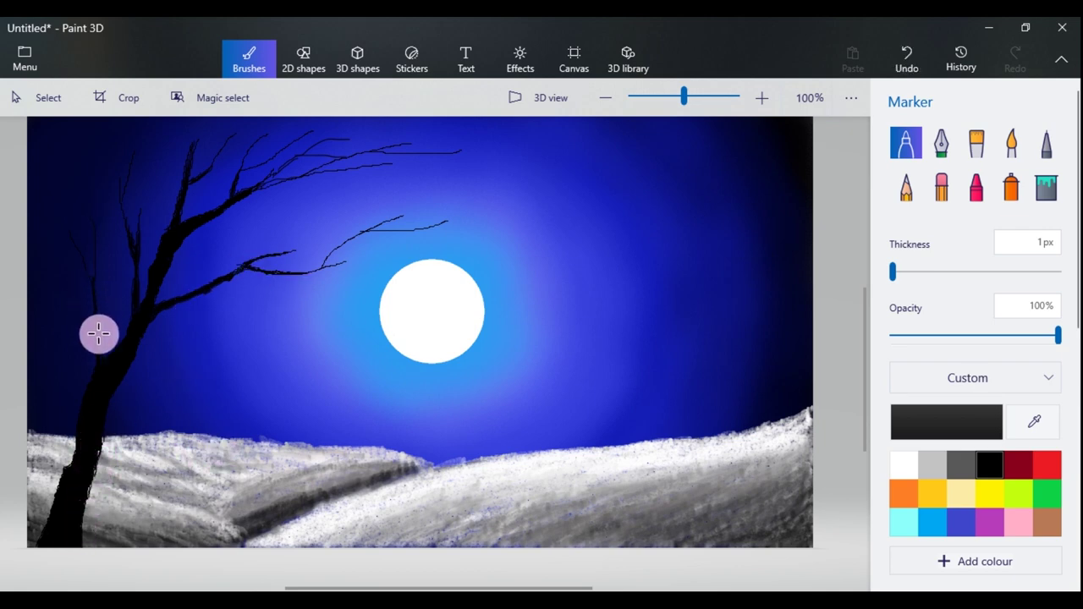
Thicken the tree's left upright branches and add fine forked twigs to the lower right branch with the 1 px black Marker.
mouse_move(102, 353)
mouse_down()
mouse_move(95, 294)
mouse_move(102, 347)
mouse_move(98, 290)
mouse_up()
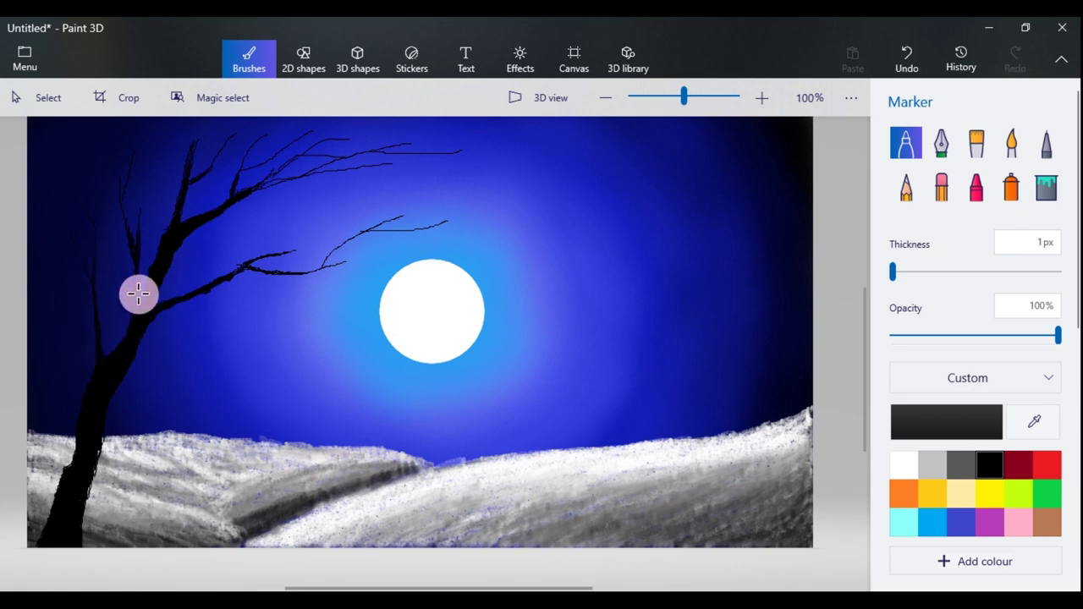
mouse_move(196, 144)
mouse_down()
mouse_move(168, 239)
mouse_move(243, 192)
mouse_move(191, 230)
mouse_up()
drag(244, 266, 220, 282)
mouse_move(276, 244)
mouse_down()
mouse_move(351, 217)
mouse_move(374, 192)
mouse_up()
drag(345, 197, 417, 206)
key(ctrl+z)
drag(269, 253, 283, 237)
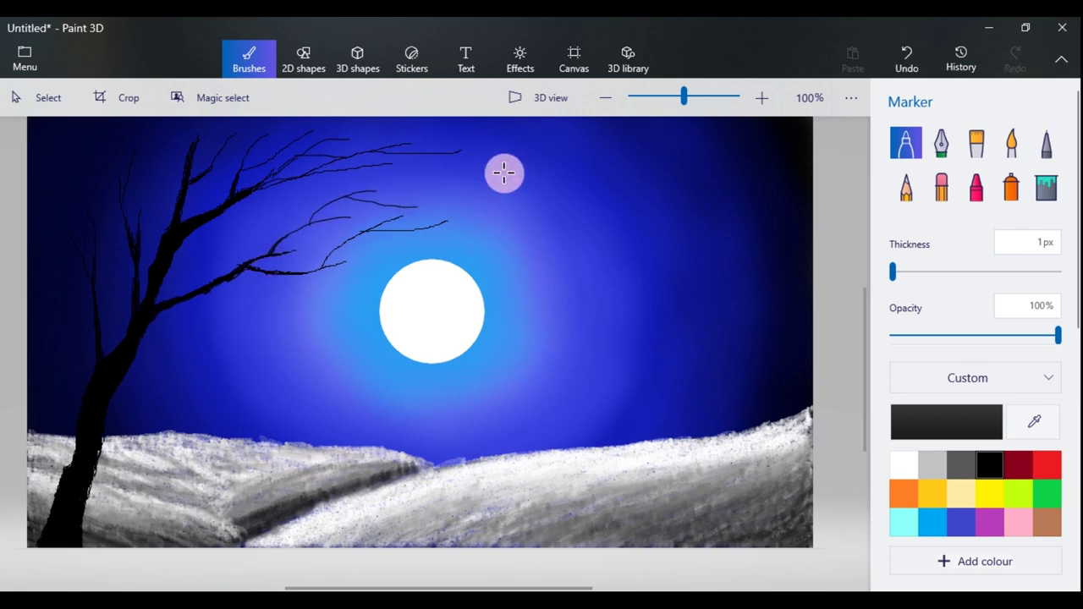
drag(322, 266, 323, 266)
key(ctrl+z)
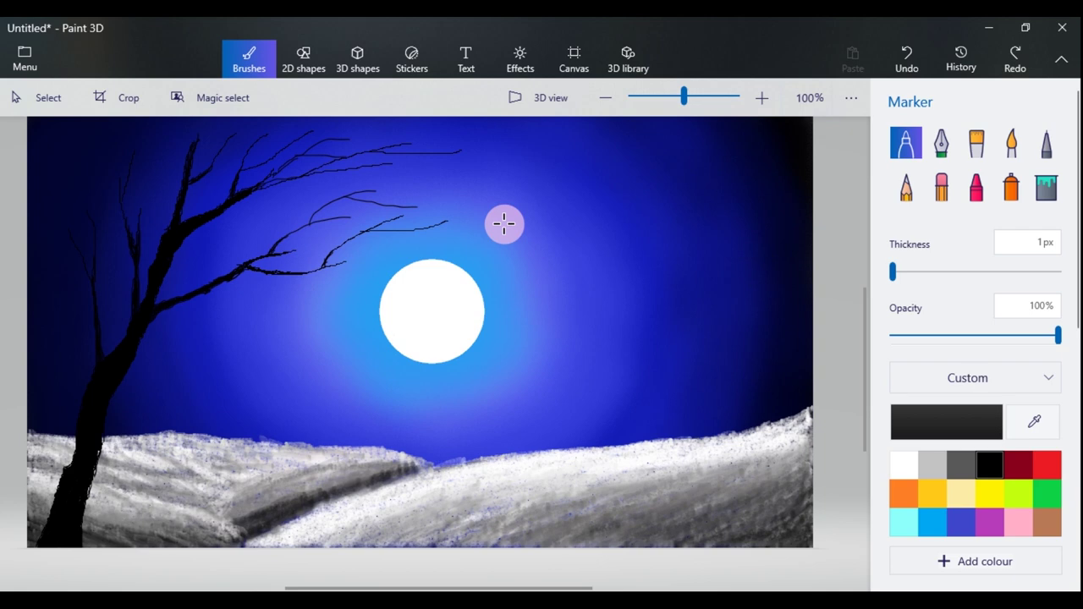
Sketch a cluster of distant black trees along the left hill's crest using the Pencil at 6 px thickness and 27% opacity.
click(905, 186)
double_click(987, 464)
click(283, 441)
drag(156, 428, 161, 403)
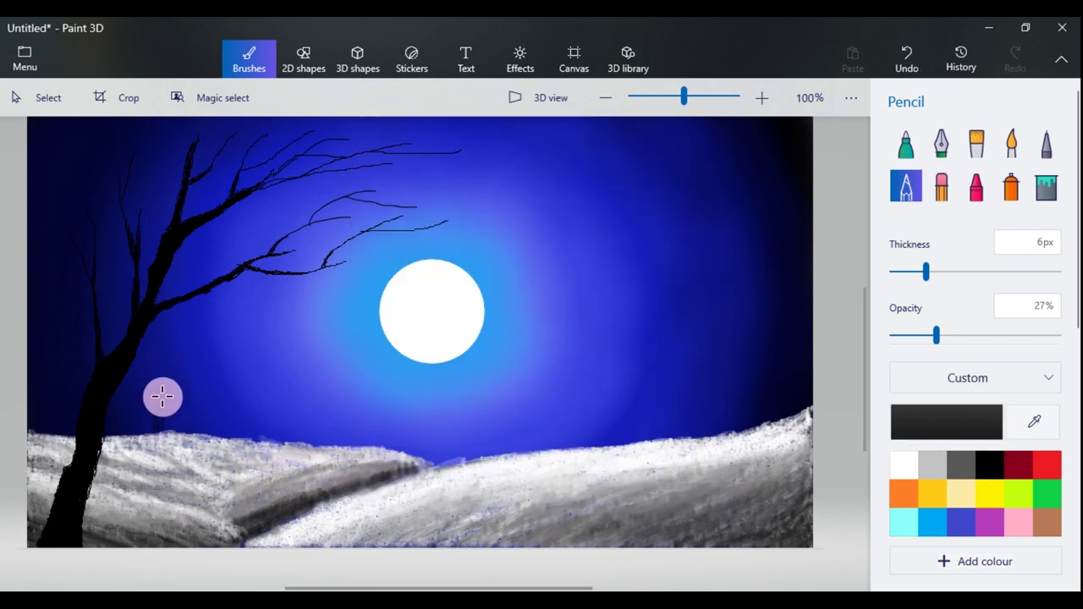
mouse_move(166, 426)
mouse_down()
mouse_move(166, 369)
mouse_move(174, 418)
mouse_move(186, 421)
mouse_move(184, 404)
mouse_up()
mouse_move(197, 366)
mouse_down()
mouse_move(191, 414)
mouse_move(191, 377)
mouse_up()
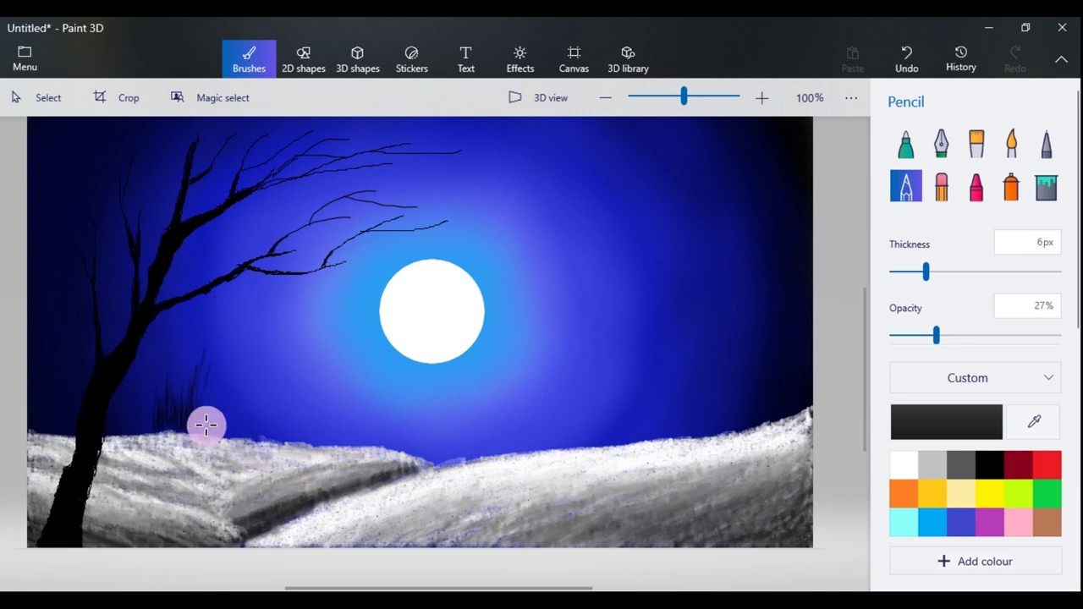
mouse_move(236, 430)
mouse_down()
mouse_move(230, 379)
mouse_move(221, 429)
mouse_move(234, 379)
mouse_move(219, 363)
mouse_move(233, 431)
mouse_move(233, 401)
mouse_move(241, 433)
mouse_move(252, 427)
mouse_move(206, 433)
mouse_move(218, 421)
mouse_move(212, 436)
mouse_move(201, 373)
mouse_move(257, 433)
mouse_move(257, 372)
mouse_move(260, 436)
mouse_move(267, 425)
mouse_move(276, 436)
mouse_move(256, 413)
mouse_move(224, 433)
mouse_move(211, 379)
mouse_move(205, 424)
mouse_move(200, 370)
mouse_move(219, 413)
mouse_move(225, 390)
mouse_move(235, 415)
mouse_up()
drag(170, 442, 153, 424)
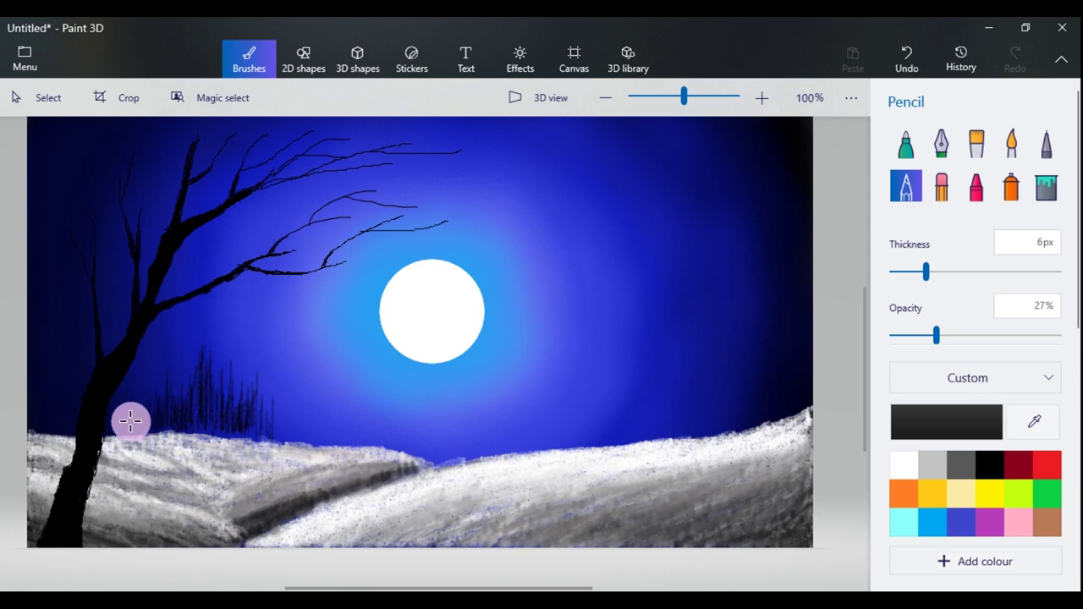
Extend the faint pencil treeline from the trunk down the left hill's crest to the valley, tapering the trees in height.
mouse_move(145, 420)
mouse_down()
mouse_move(116, 417)
mouse_move(113, 431)
mouse_move(135, 416)
mouse_up()
drag(295, 435, 288, 414)
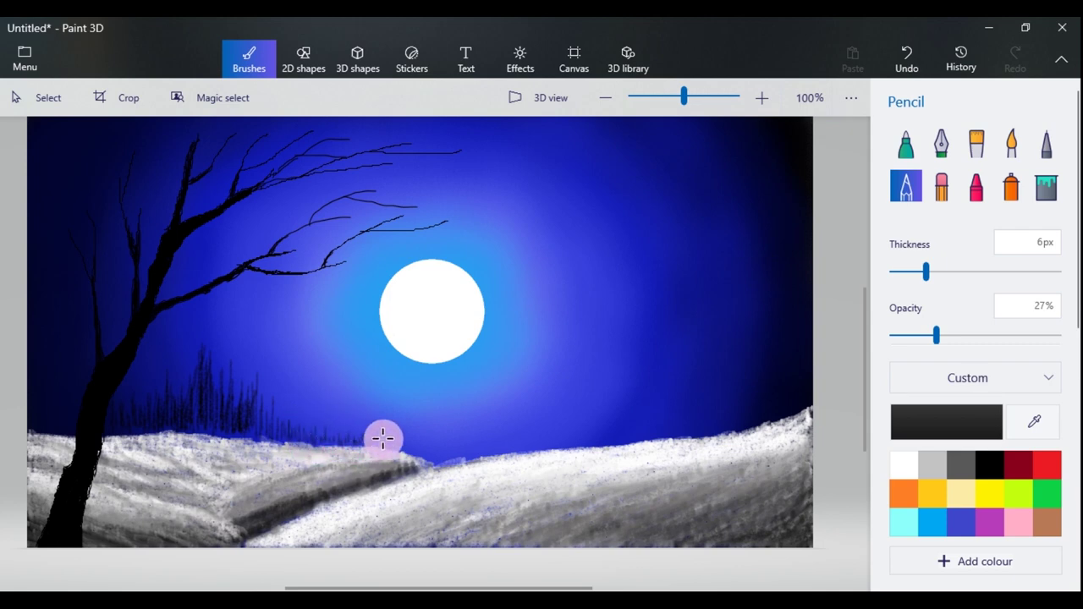
drag(426, 441, 401, 453)
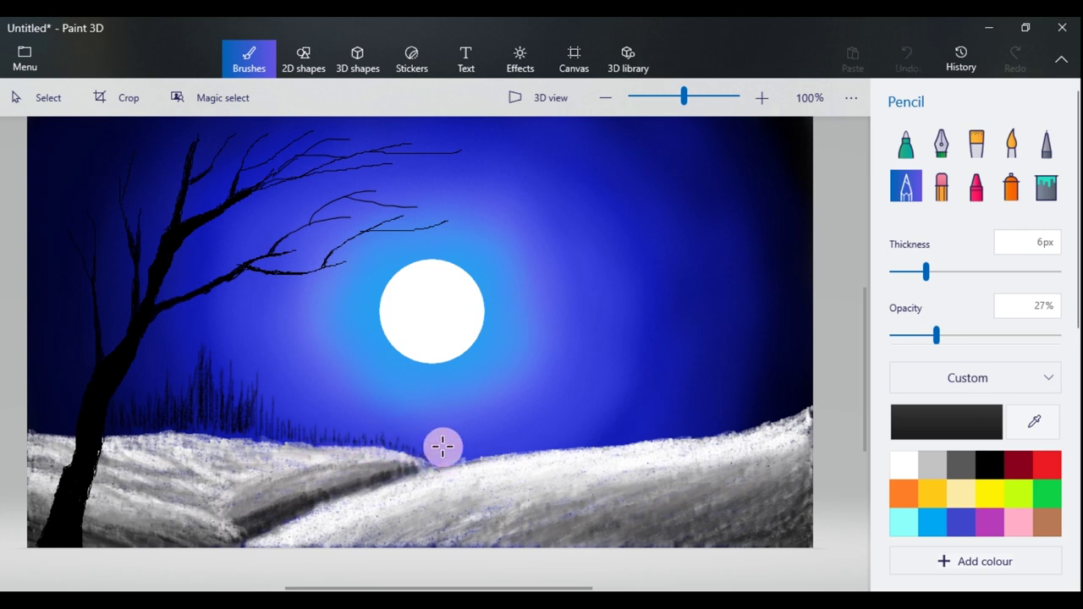
mouse_move(495, 420)
mouse_down()
mouse_move(495, 450)
mouse_move(505, 446)
mouse_up()
mouse_move(513, 411)
mouse_down()
mouse_move(512, 445)
mouse_move(522, 445)
mouse_up()
drag(537, 422, 536, 442)
key(ctrl+z)
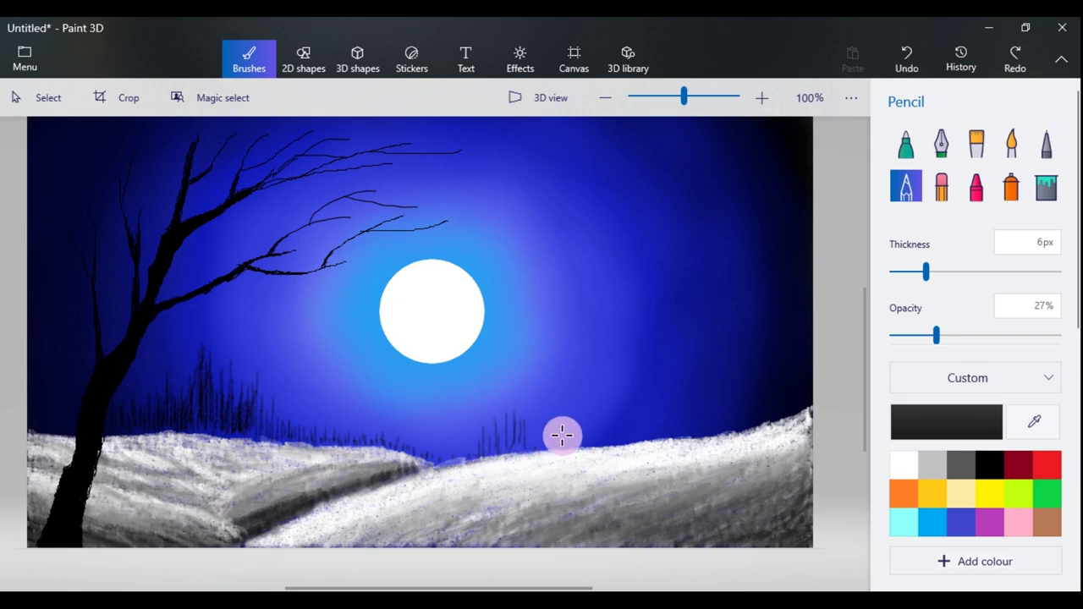
Sketch distant black trees along the right hill's upper slope with the 6 px Pencil, tapering them toward the valley.
mouse_move(735, 423)
mouse_down()
mouse_move(722, 401)
mouse_move(718, 423)
mouse_move(742, 420)
mouse_move(702, 366)
mouse_up()
mouse_move(705, 421)
mouse_down()
mouse_move(686, 381)
mouse_move(713, 423)
mouse_up()
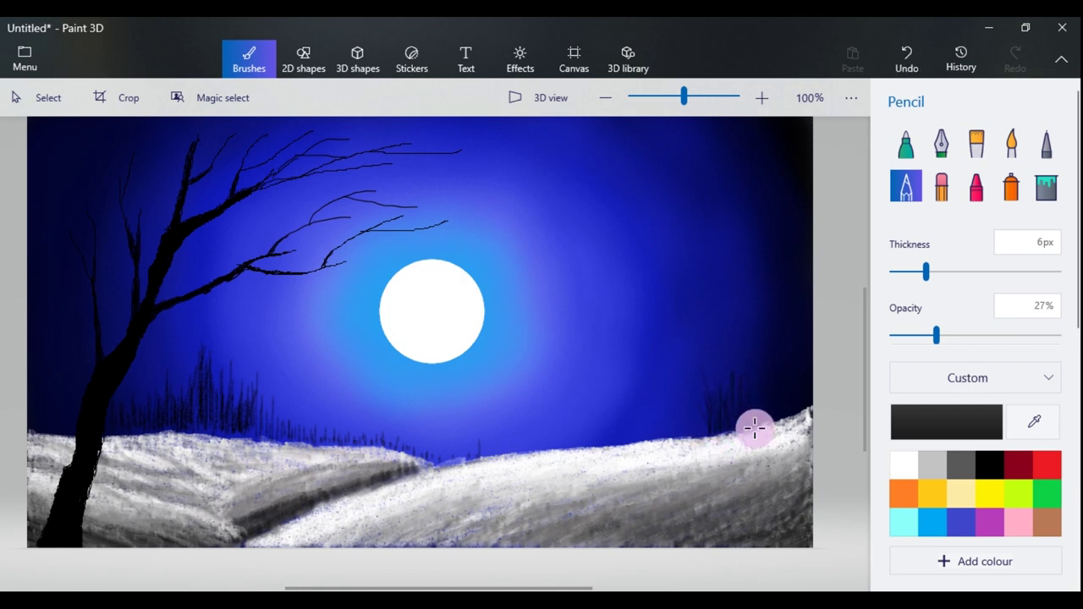
drag(706, 433, 699, 428)
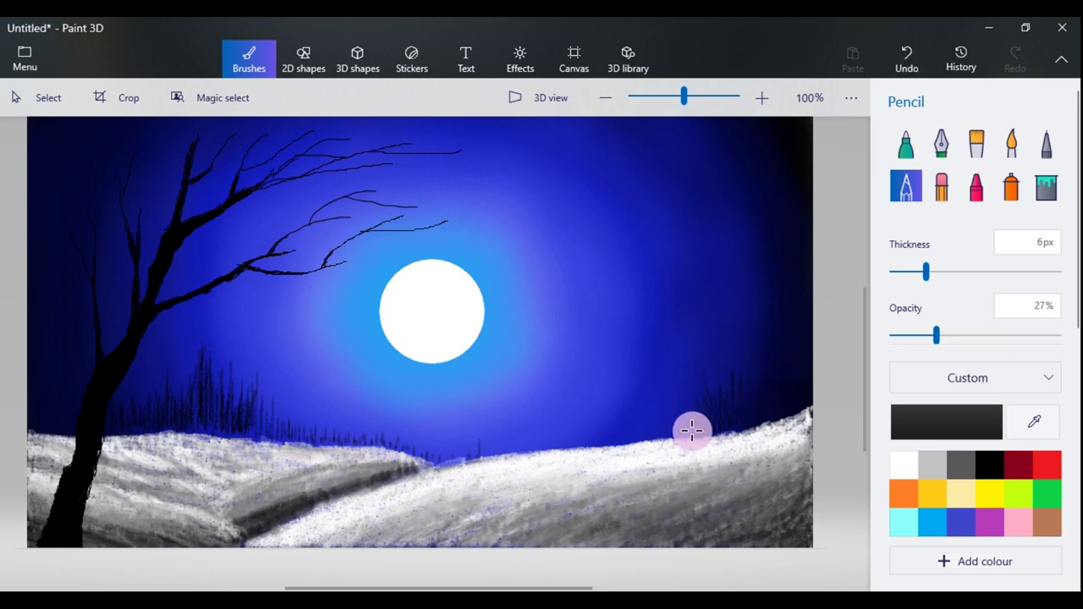
drag(675, 441, 633, 387)
mouse_move(660, 434)
mouse_down()
mouse_move(642, 404)
mouse_move(651, 433)
mouse_move(664, 431)
mouse_up()
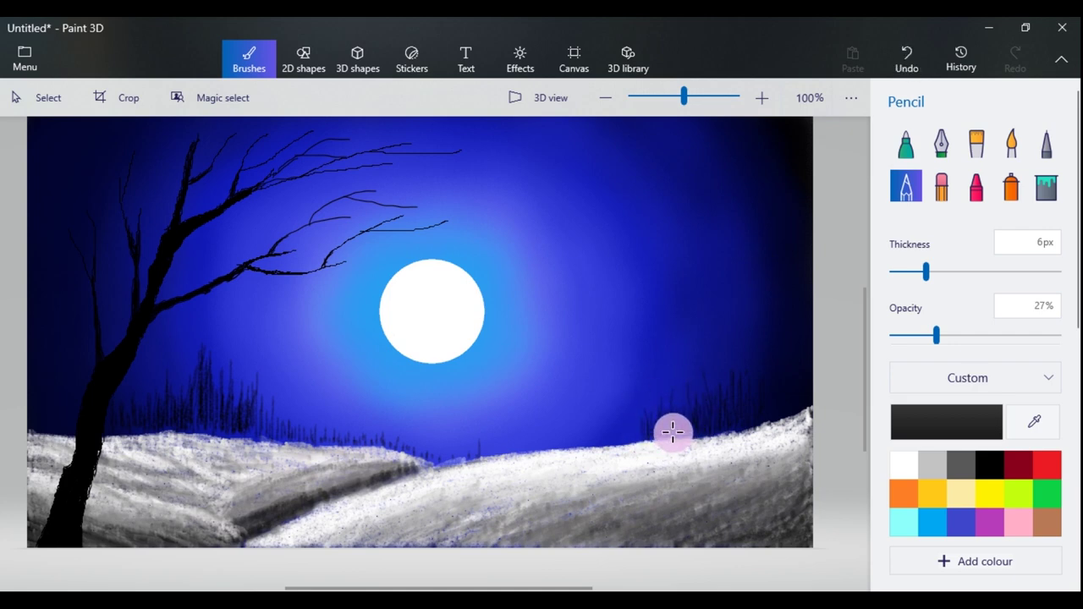
mouse_move(634, 442)
mouse_down()
mouse_move(624, 421)
mouse_move(592, 430)
mouse_move(604, 425)
mouse_up()
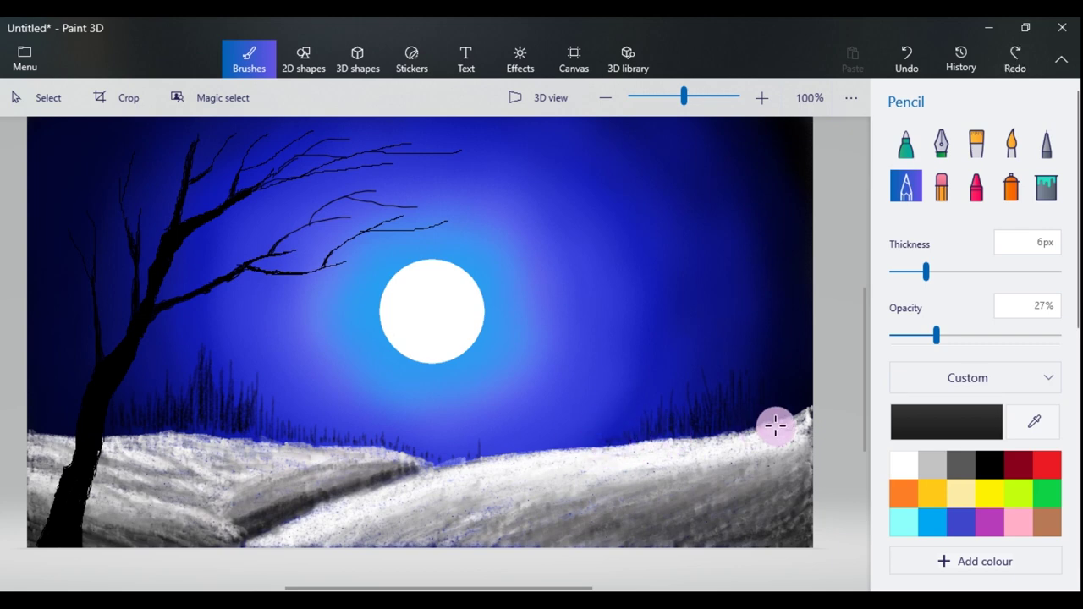
Fill in the pencil treeline at the canvas's far left edge and along the right hill's highest end.
mouse_move(41, 431)
mouse_down()
mouse_move(44, 411)
mouse_move(63, 432)
mouse_up()
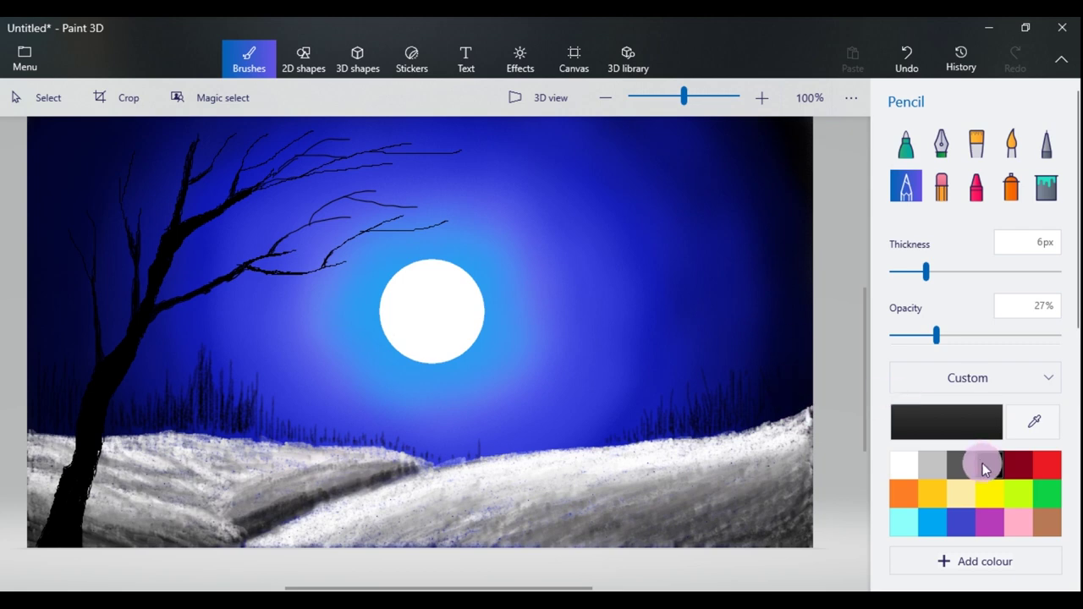
mouse_move(803, 410)
mouse_down()
mouse_move(806, 393)
mouse_move(788, 387)
mouse_up()
drag(755, 421, 761, 353)
drag(752, 410, 756, 366)
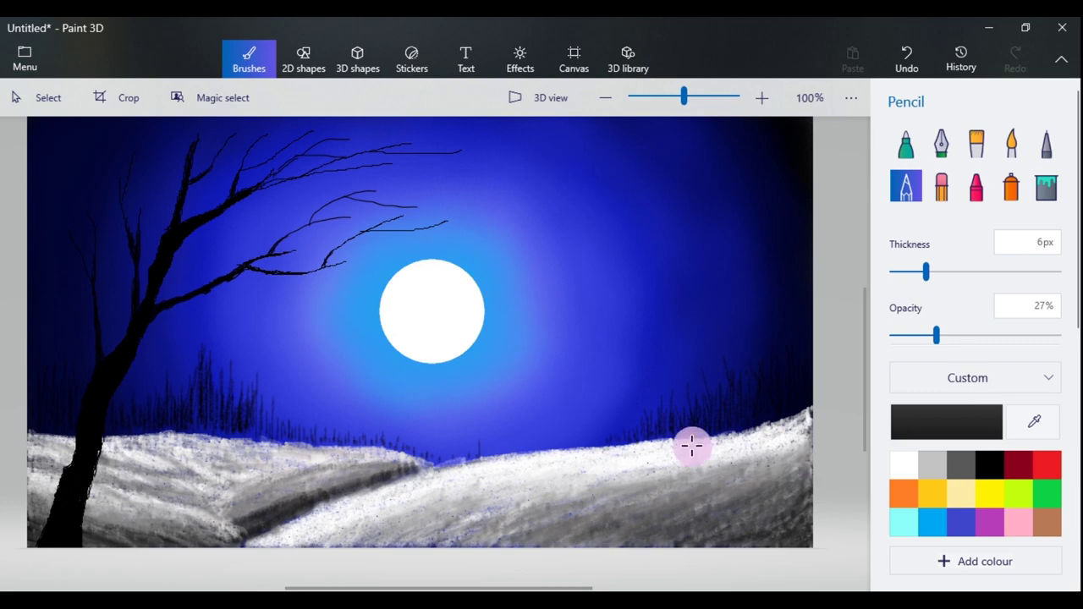
Trace a white moonlit rim along the lower trunk's right edge using the Pixel pen at 1 px thickness and 100% opacity.
click(903, 464)
click(1046, 144)
scroll(73, 498, up, 4)
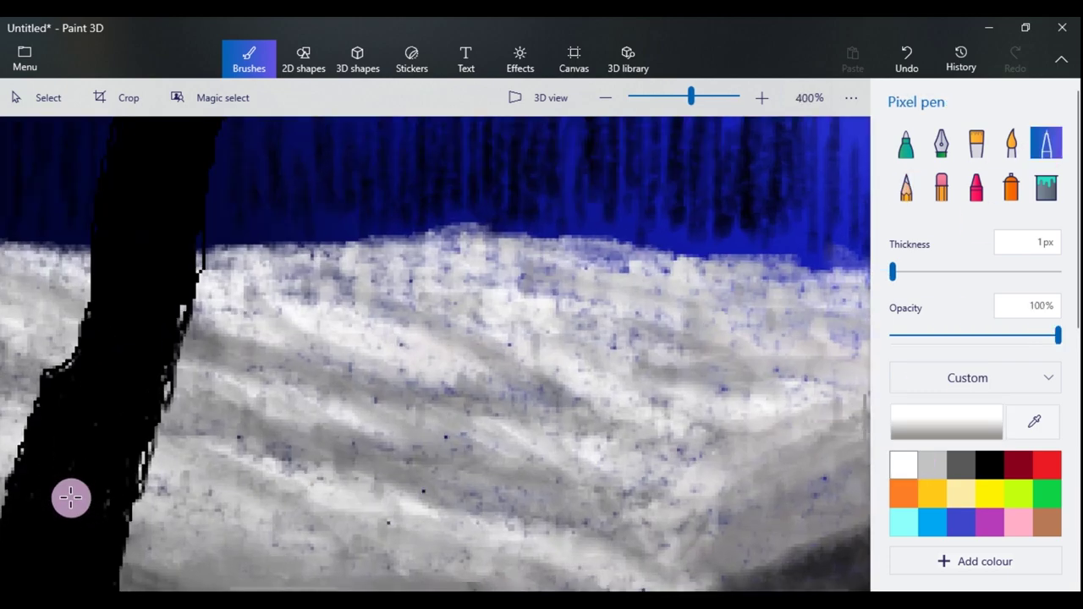
scroll(365, 420, down, 3)
scroll(366, 419, up, 4)
mouse_move(323, 413)
mouse_down()
mouse_move(309, 478)
mouse_move(292, 499)
mouse_move(288, 586)
mouse_up()
mouse_move(345, 380)
mouse_down()
mouse_move(324, 401)
mouse_move(346, 343)
mouse_move(314, 370)
mouse_move(354, 296)
mouse_move(379, 184)
mouse_move(370, 230)
mouse_up()
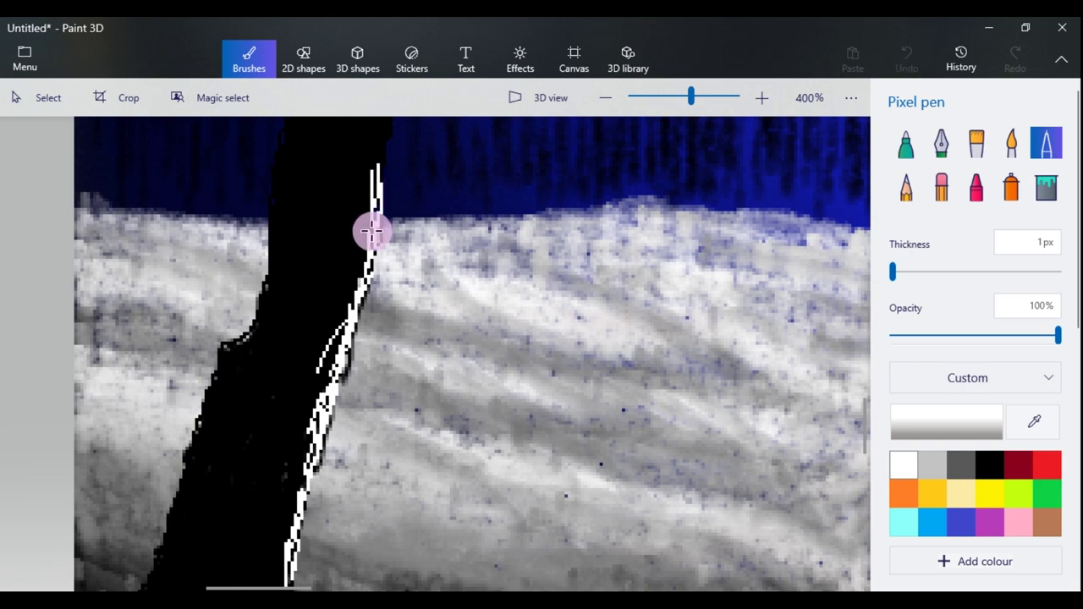
scroll(403, 284, down, 4)
scroll(404, 284, down, 1)
scroll(404, 267, up, 3)
key(ctrl+z)
mouse_move(350, 448)
mouse_down()
mouse_move(347, 465)
mouse_move(349, 421)
mouse_up()
Continue the 1 px white rim light up the trunk's right edge to the underside of the upper bend.
scroll(542, 237, down, 10)
scroll(435, 346, up, 10)
scroll(399, 366, down, 4)
scroll(418, 366, up, 3)
drag(335, 588, 291, 588)
drag(230, 461, 247, 412)
drag(269, 370, 262, 390)
mouse_move(261, 393)
mouse_down()
mouse_move(277, 334)
mouse_move(329, 316)
mouse_move(295, 327)
mouse_move(282, 348)
mouse_move(307, 313)
mouse_up()
drag(359, 208, 340, 221)
drag(305, 281, 306, 282)
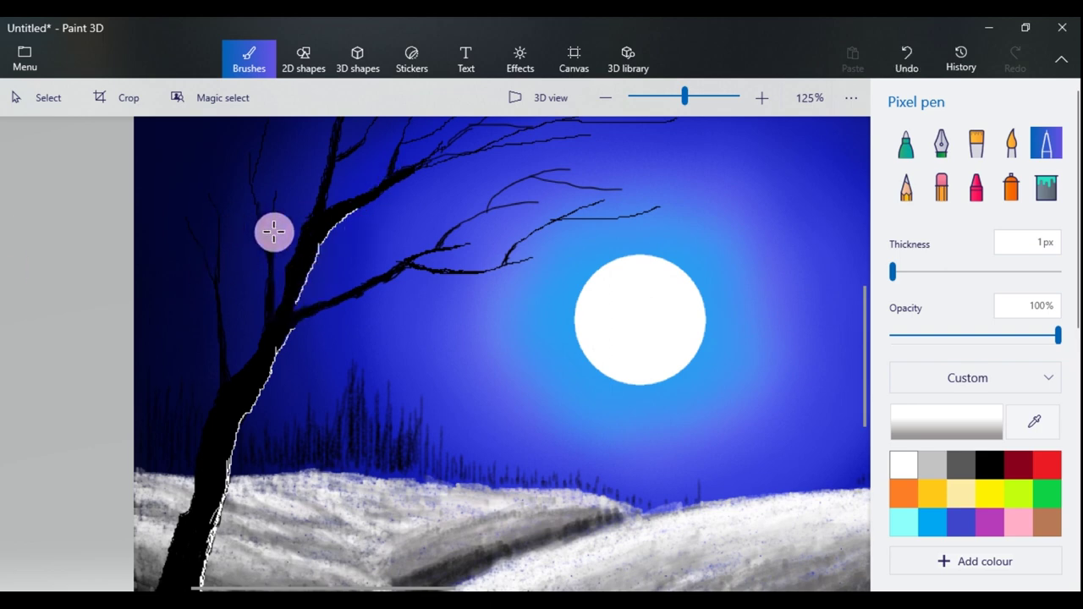
Add white rim lines to the right edges of the two left upright branches and the branch above the trunk's bend.
mouse_move(276, 248)
mouse_down()
mouse_move(275, 309)
mouse_move(223, 319)
mouse_up()
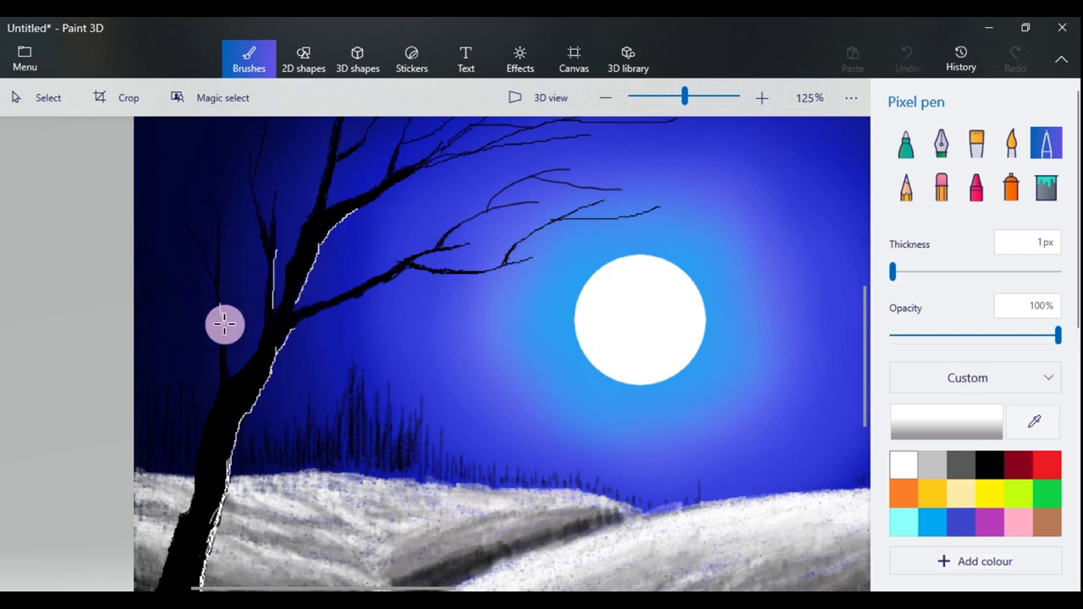
drag(228, 374, 229, 375)
mouse_move(332, 173)
mouse_down()
mouse_move(327, 203)
mouse_move(364, 186)
mouse_move(331, 175)
mouse_move(329, 209)
mouse_up()
key(ctrl+z)
Pick the light blue from the moon's glow, set opacity to 50%, and highlight the lower right branch with the Pixel pen.
click(1036, 417)
click(530, 348)
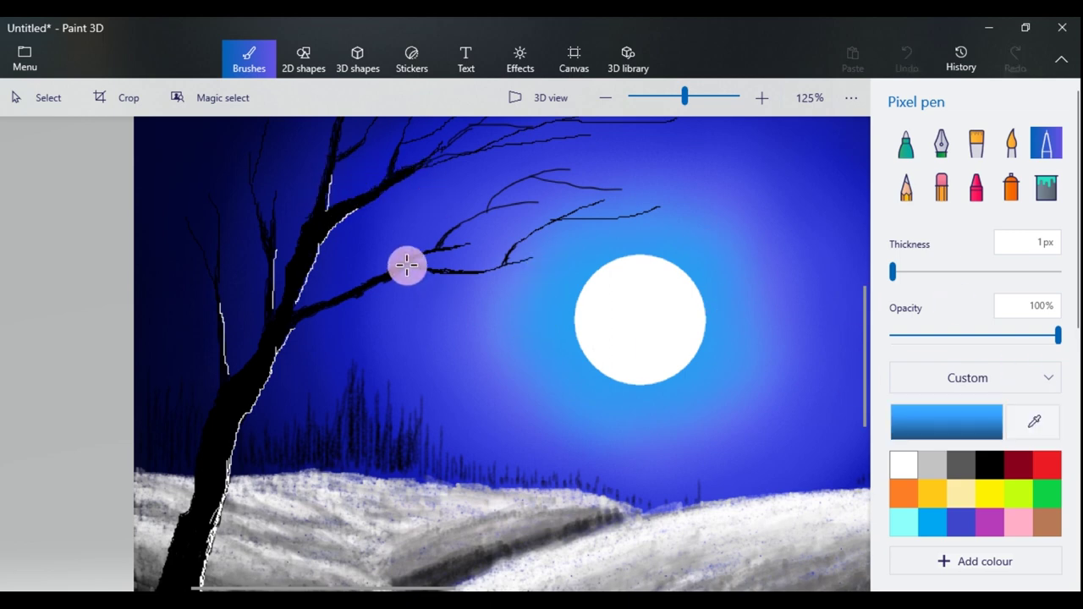
drag(1057, 336, 974, 337)
mouse_move(327, 306)
mouse_down()
mouse_move(413, 265)
mouse_move(461, 272)
mouse_move(461, 248)
mouse_move(498, 276)
mouse_move(550, 269)
mouse_up()
scroll(465, 275, up, 4)
mouse_move(296, 231)
mouse_down()
mouse_move(359, 208)
mouse_move(444, 200)
mouse_move(432, 141)
mouse_up()
key(ctrl+z)
drag(589, 254, 628, 189)
Trace light blue highlights along the lower right branch's forks and outer twigs with the 1 px Pixel pen.
scroll(388, 315, down, 2)
drag(864, 314, 863, 295)
scroll(507, 321, up, 2)
drag(258, 370, 294, 333)
mouse_move(328, 300)
mouse_down()
mouse_move(447, 252)
mouse_move(562, 231)
mouse_up()
mouse_move(419, 253)
mouse_down()
mouse_move(442, 214)
mouse_move(531, 162)
mouse_move(610, 136)
mouse_move(603, 162)
mouse_move(571, 148)
mouse_move(716, 182)
mouse_move(829, 192)
mouse_move(522, 356)
mouse_move(474, 414)
mouse_move(521, 424)
mouse_up()
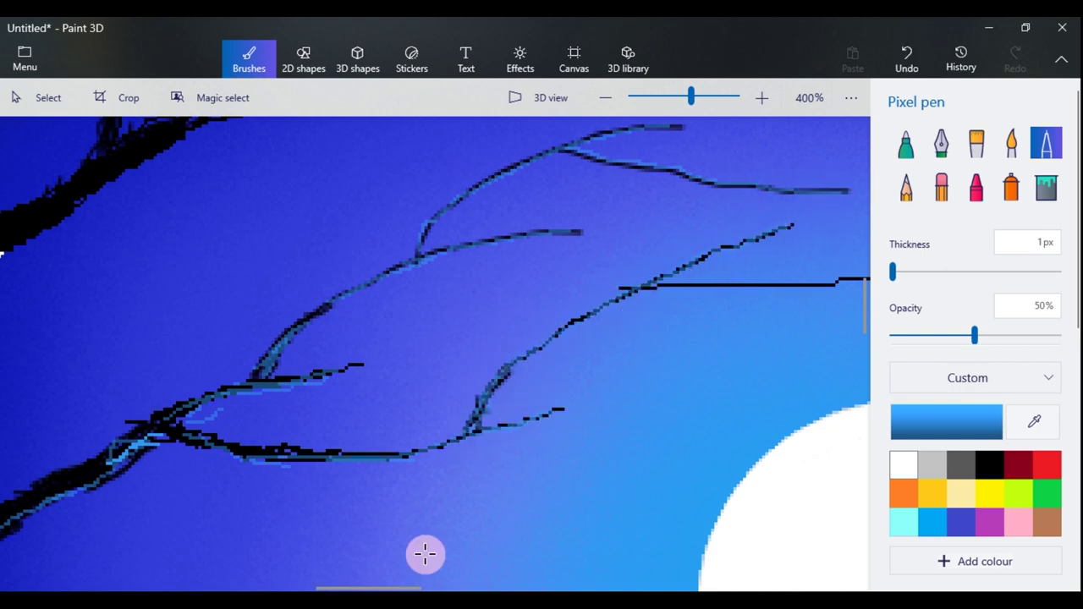
drag(403, 587, 448, 587)
drag(324, 288, 499, 285)
mouse_move(418, 280)
mouse_down()
mouse_move(527, 280)
mouse_move(658, 247)
mouse_up()
scroll(493, 383, left, 6)
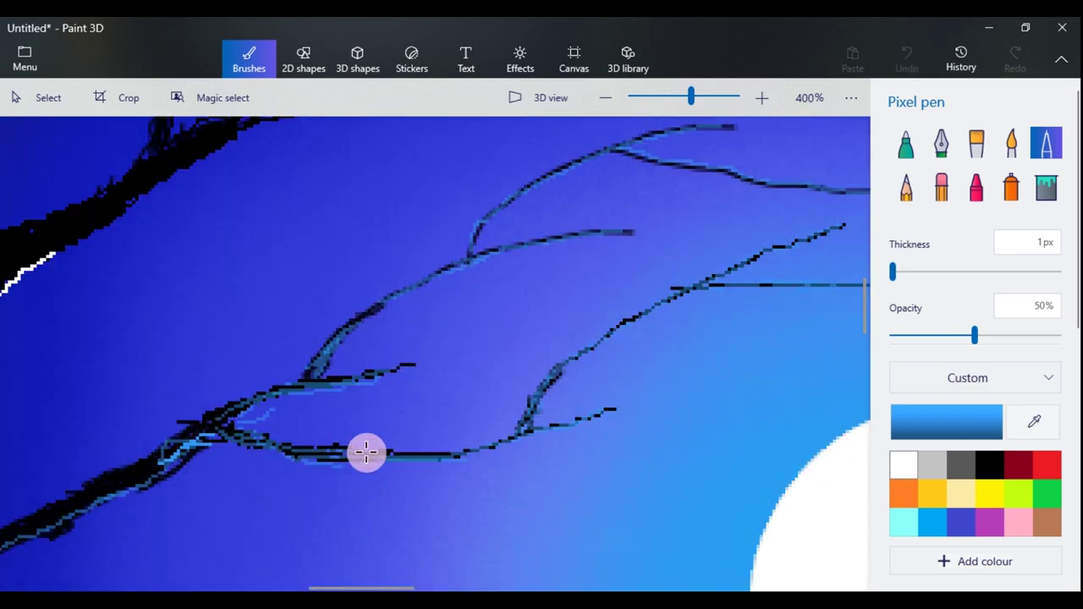
Highlight the underside of the upper right branch in light blue with the Pixel pen at 50% opacity.
scroll(229, 431, down, 5)
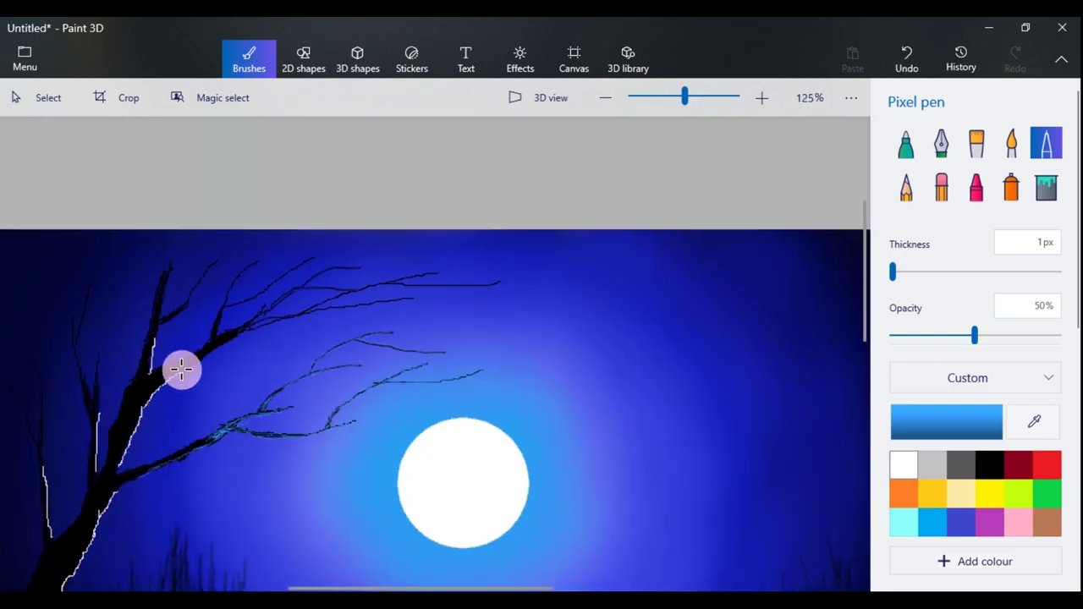
scroll(203, 364, up, 5)
drag(223, 359, 470, 206)
drag(26, 290, 27, 386)
scroll(254, 457, down, 8)
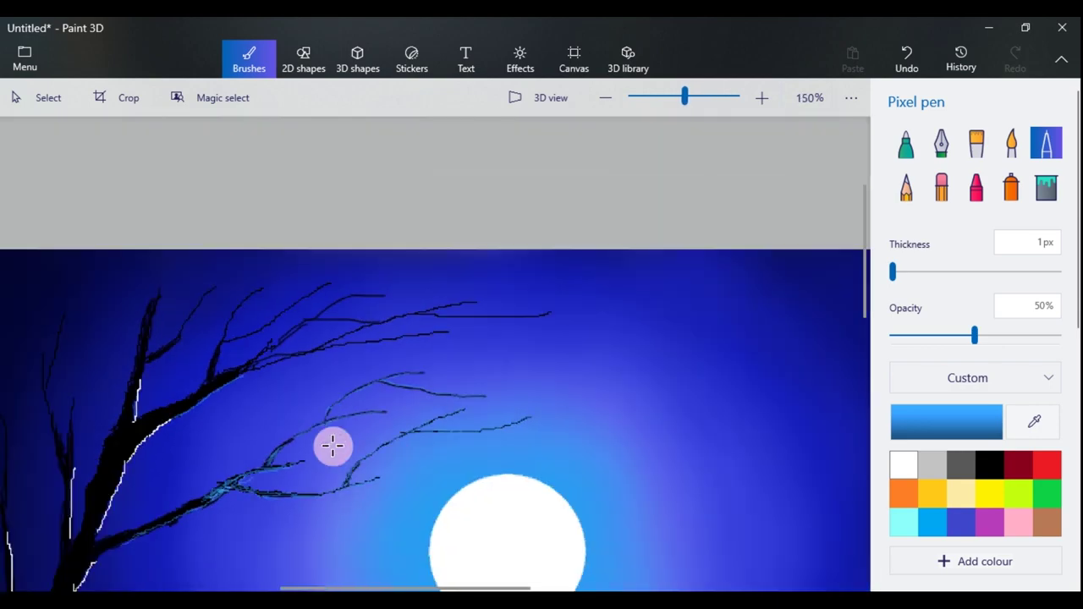
scroll(380, 161, up, 3)
scroll(336, 381, down, 2)
scroll(335, 381, up, 2)
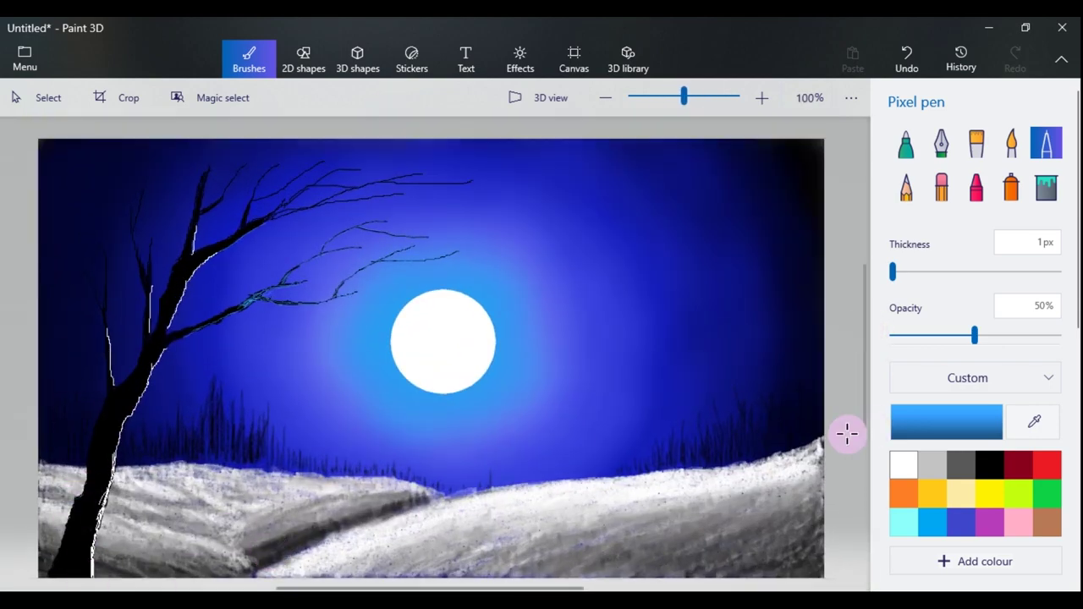
Set the pen colour to grey a8a8a8 and draw bark lines inside the trunk's right edge.
click(939, 435)
click(375, 249)
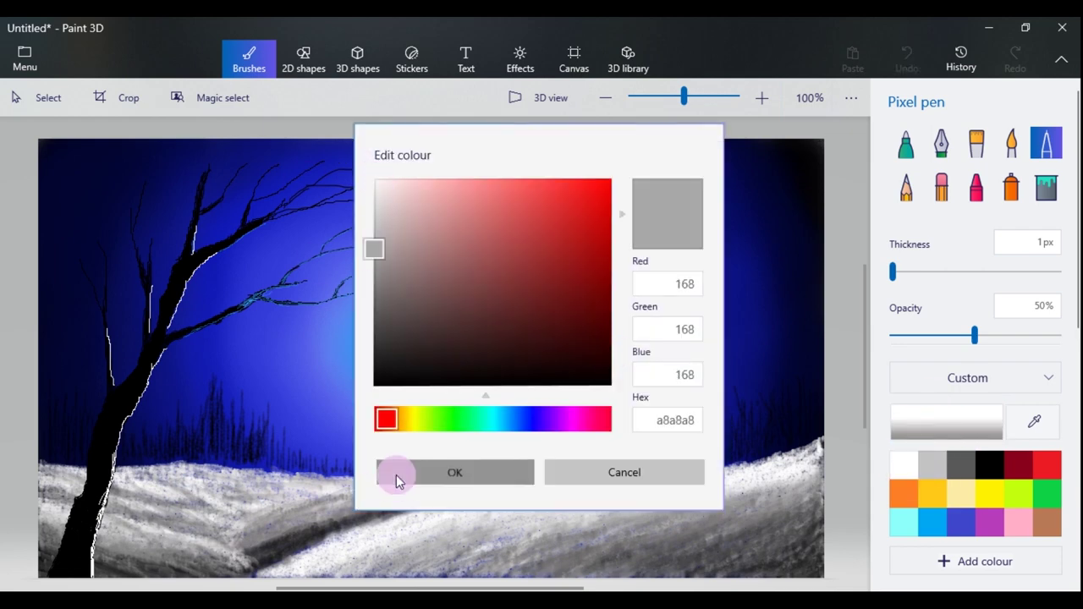
click(394, 476)
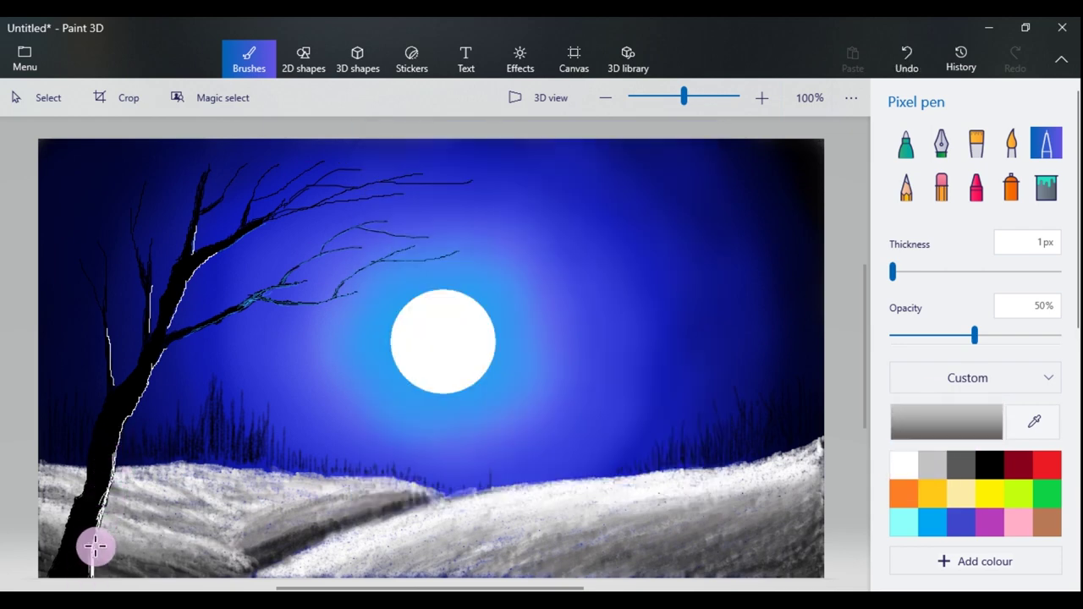
mouse_move(126, 420)
mouse_down()
mouse_move(149, 394)
mouse_move(152, 364)
mouse_up()
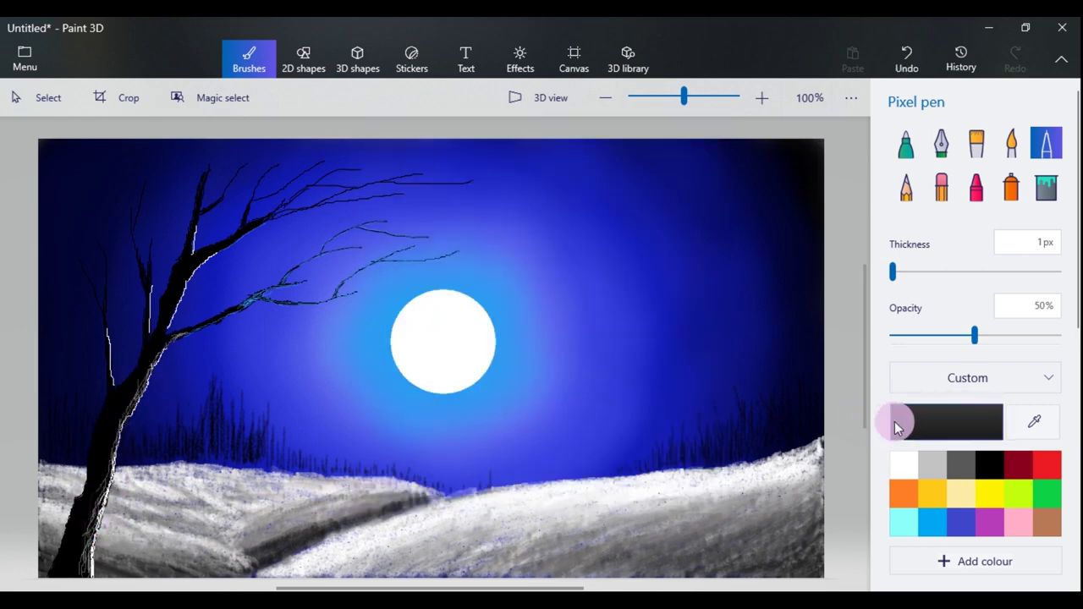
Choose a dark grey and draw long bark lines along the lower trunk with the 1 px Pixel pen.
click(896, 427)
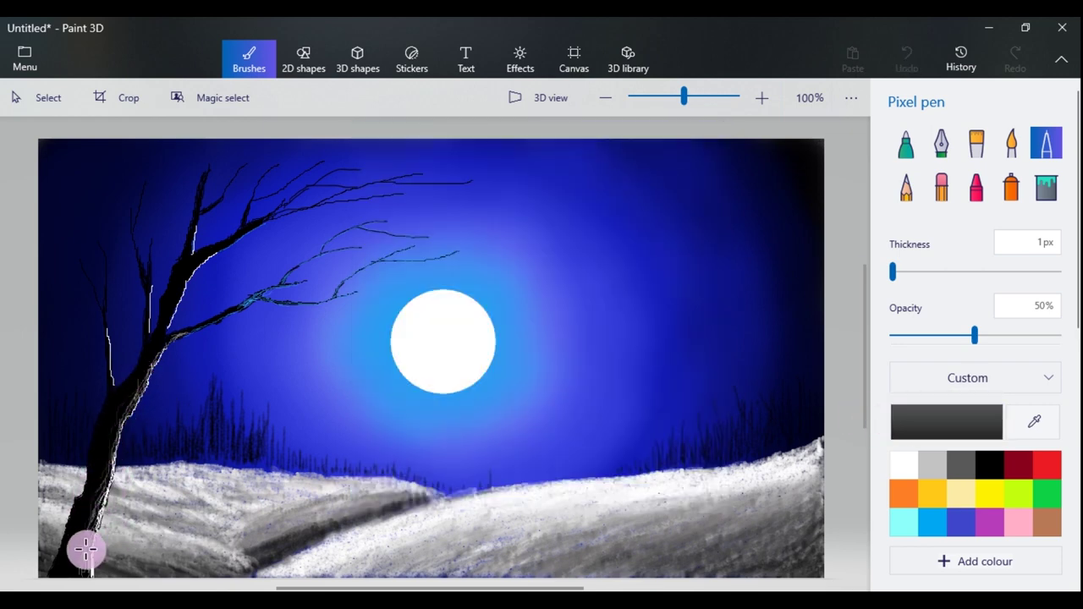
drag(85, 550, 109, 429)
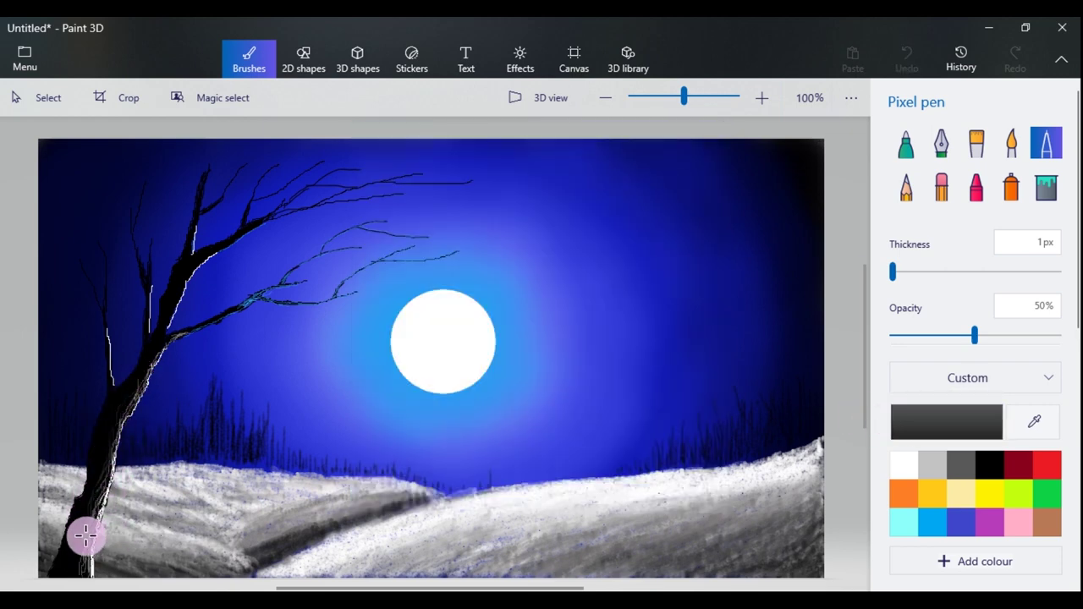
mouse_move(100, 517)
mouse_down()
mouse_move(125, 407)
mouse_move(169, 327)
mouse_move(118, 447)
mouse_up()
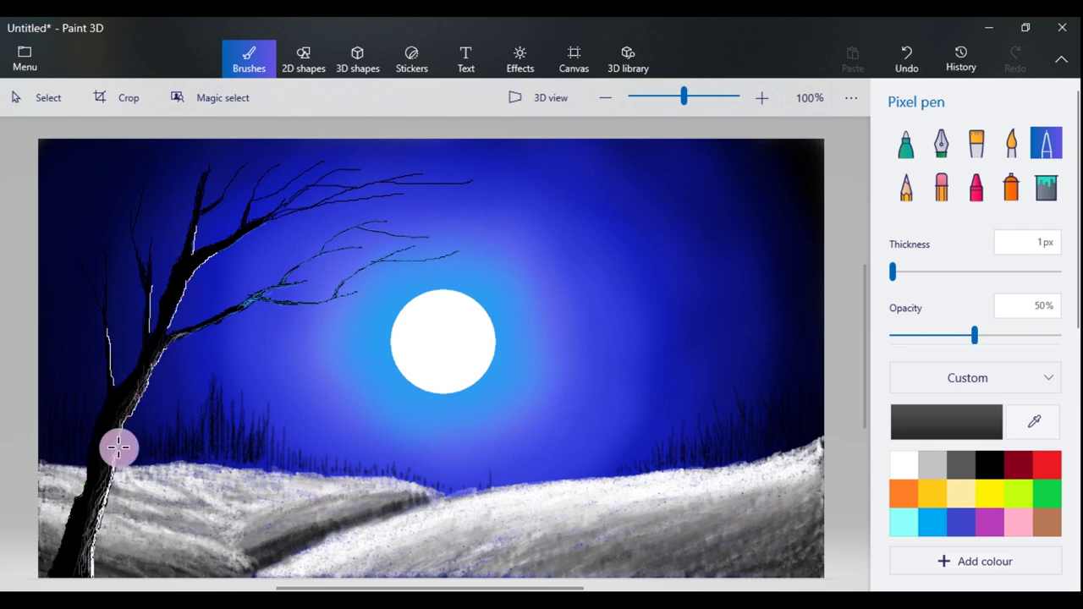
mouse_move(108, 534)
mouse_down()
mouse_move(164, 406)
mouse_move(162, 312)
mouse_move(193, 261)
mouse_move(150, 356)
mouse_move(191, 259)
mouse_move(145, 371)
mouse_up()
Choose a medium grey and add bark lines to the upper trunk between the upper bend and the lower right branch.
click(946, 422)
drag(380, 332, 377, 291)
click(454, 472)
drag(194, 270, 161, 344)
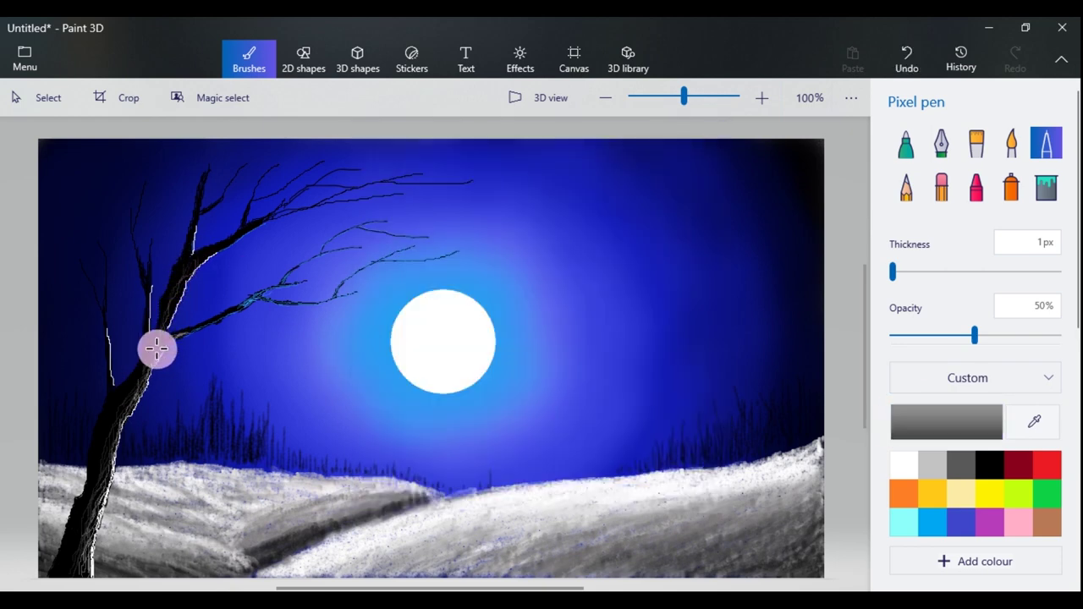
Choose a near-white colour and brighten the bark lines on the upper trunk below the bend.
click(946, 422)
drag(375, 288, 376, 185)
click(454, 472)
drag(188, 276, 170, 313)
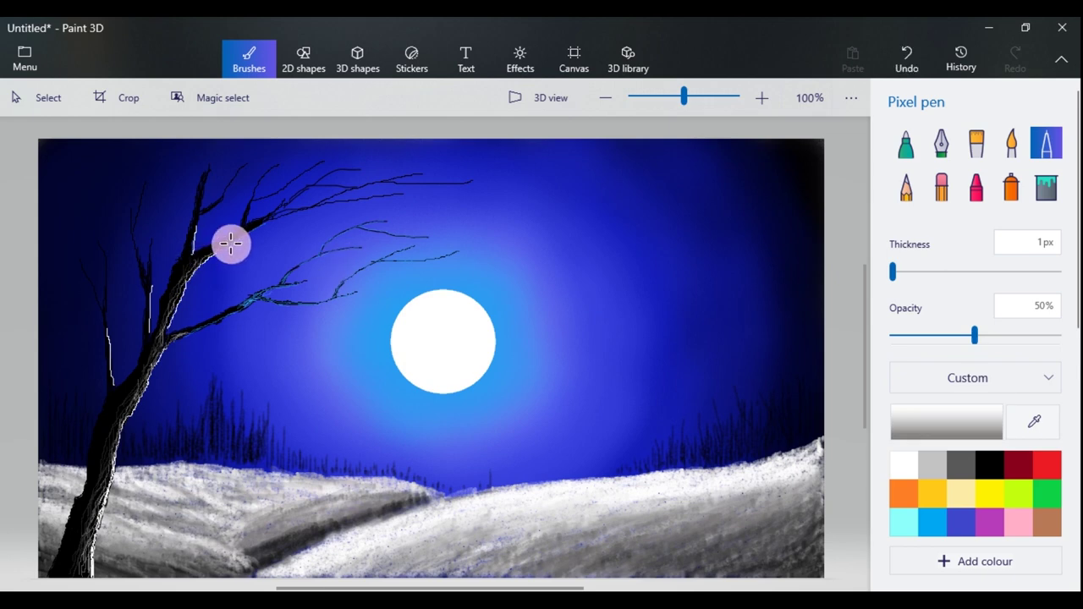
Choose a dark grey and draw bark lines along the start of the upper right branch.
click(945, 433)
click(375, 322)
click(454, 472)
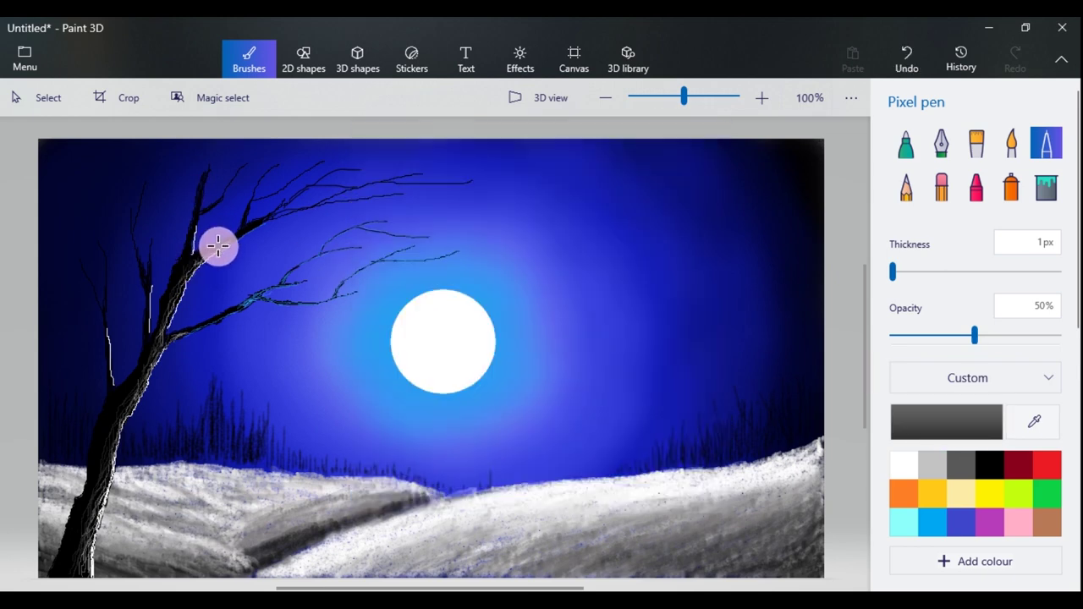
Choose a lighter grey and add bark lines to the upper right branch and down the trunk.
click(945, 421)
click(381, 286)
click(379, 244)
click(417, 472)
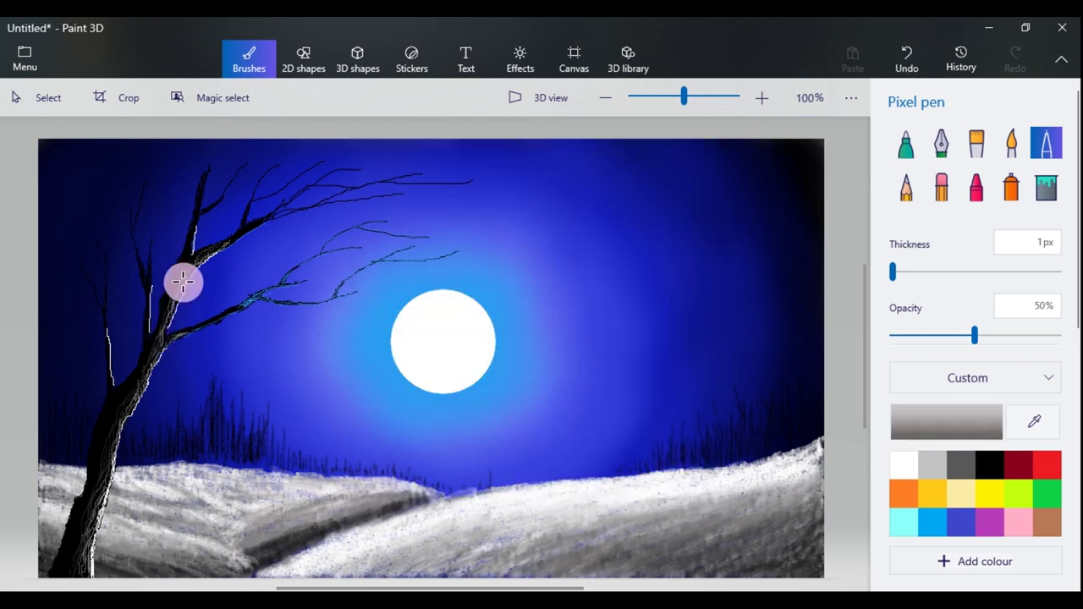
mouse_move(165, 339)
mouse_down()
mouse_move(220, 274)
mouse_move(242, 328)
mouse_move(146, 371)
mouse_up()
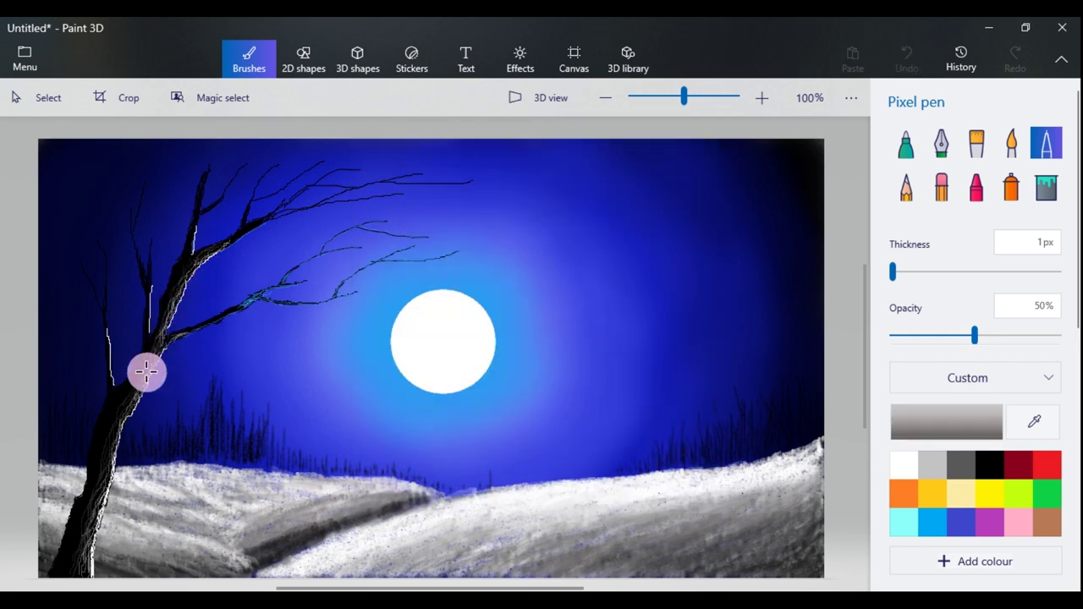
mouse_move(121, 413)
mouse_down()
mouse_move(102, 452)
mouse_move(85, 557)
mouse_up()
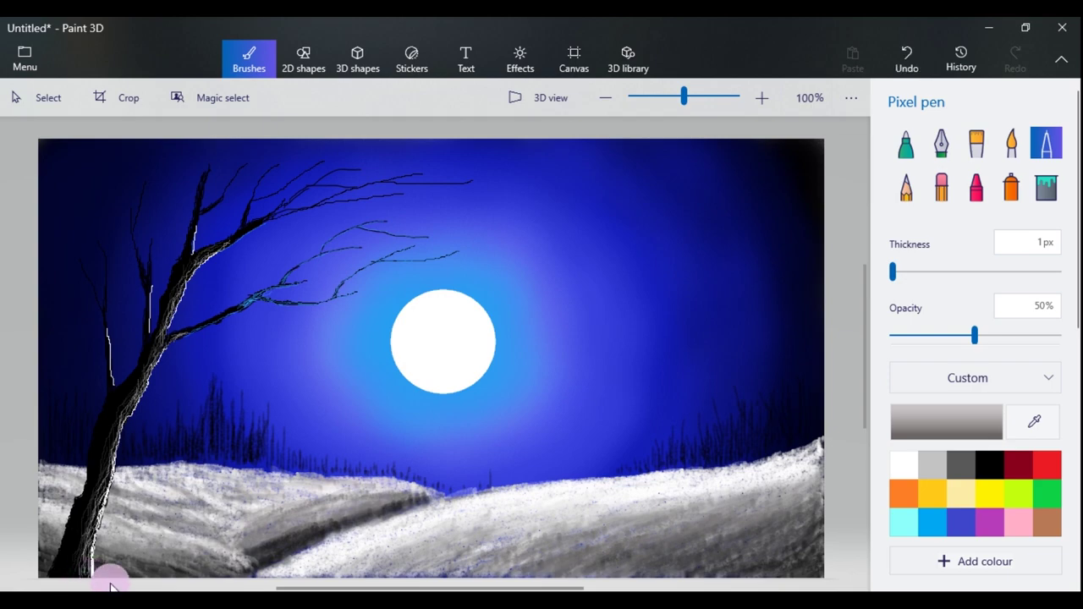
Adjust the grey pen colour and draw a line along the underside of the upper right branch.
scroll(249, 331, up, 2)
drag(862, 355, 869, 301)
click(956, 424)
click(491, 466)
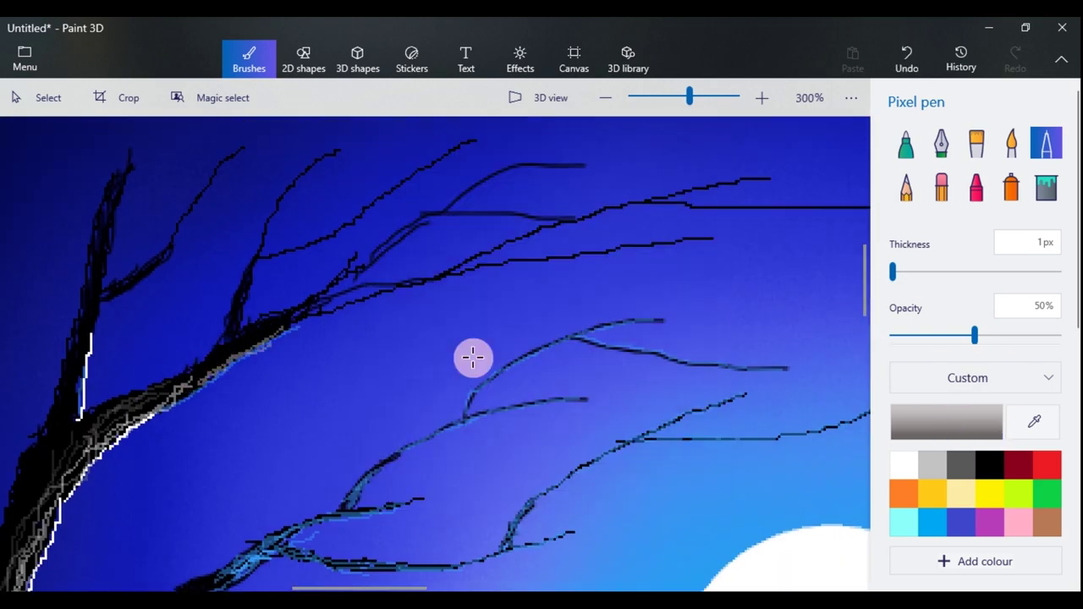
drag(289, 327, 193, 386)
Sample a dark grey from the trunk and draw bark lines along the upper right branch.
click(1032, 421)
click(88, 436)
drag(284, 326, 190, 378)
drag(289, 321, 265, 331)
scroll(293, 372, down, 4)
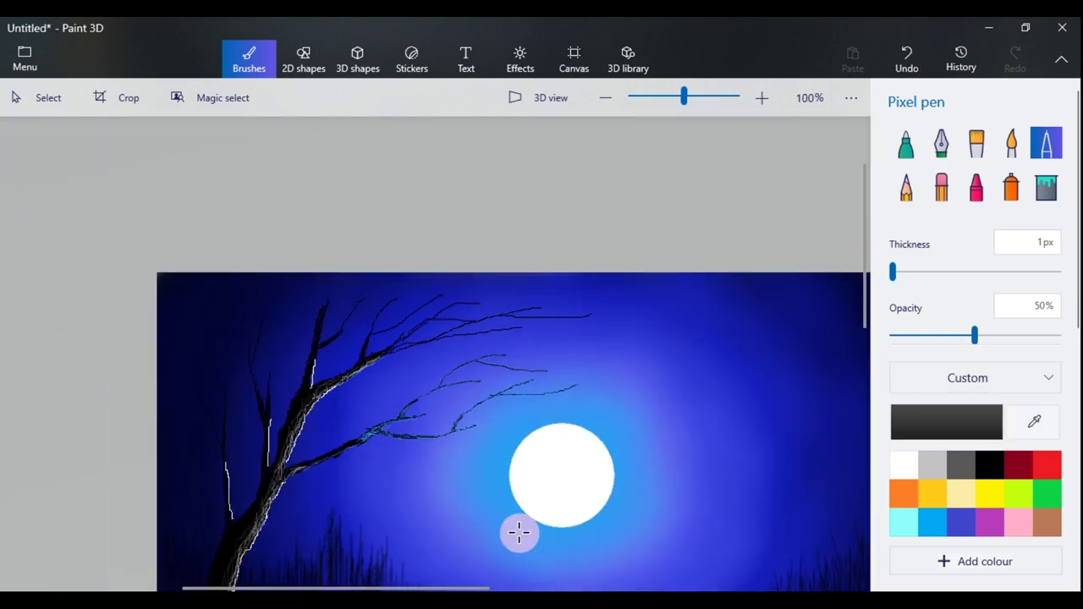
Draw dark grey bark lines along the lower right branch and brighten them with white strokes.
scroll(356, 338, up, 1)
scroll(215, 300, down, 1)
scroll(249, 293, up, 4)
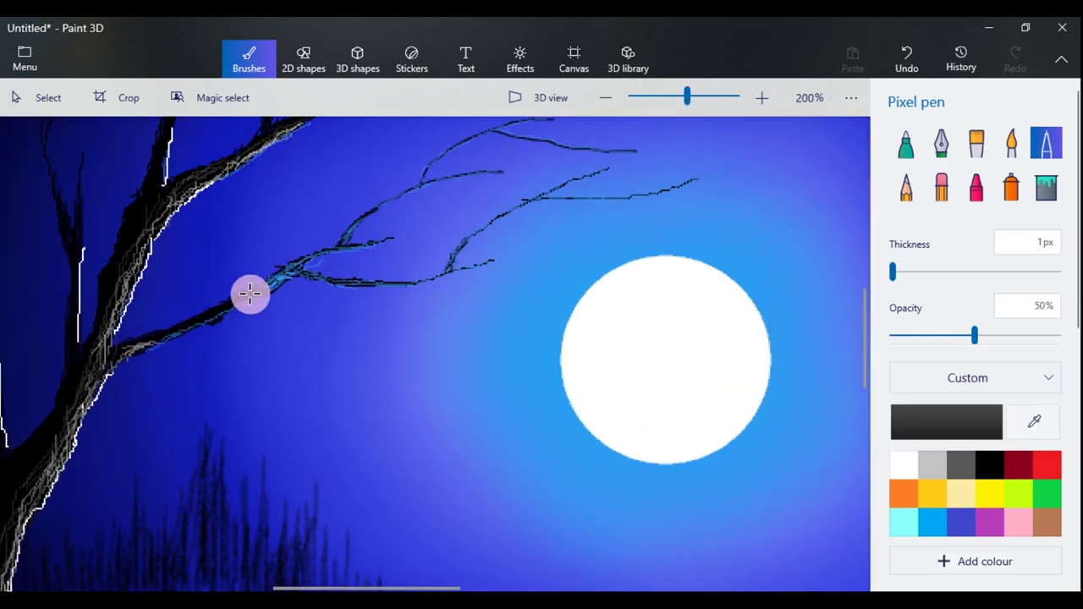
click(892, 467)
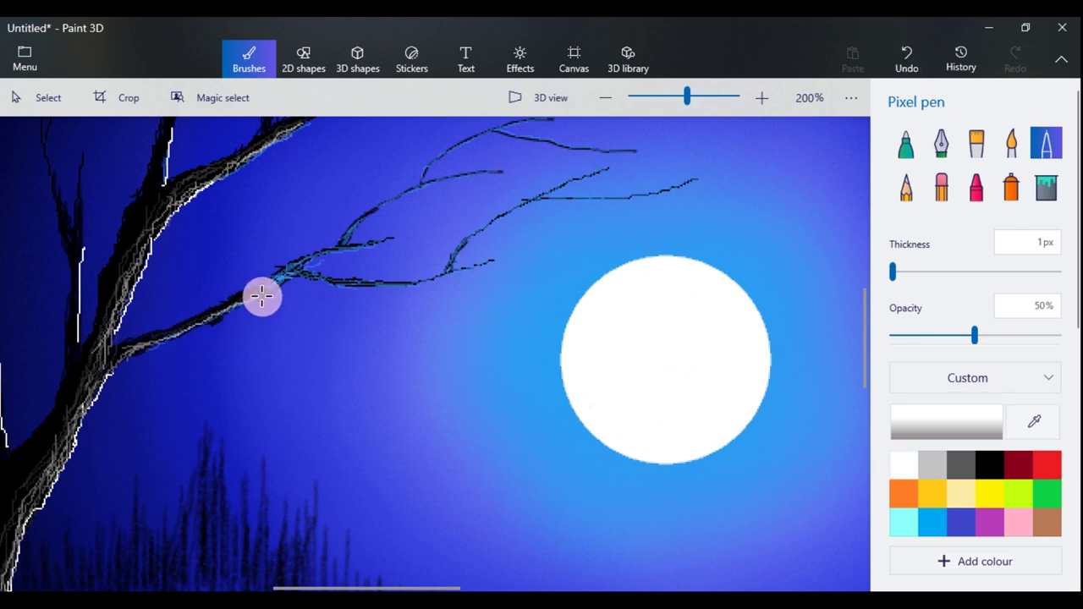
Sample dark grey from the trunk again and add finer bark lines to the lower right branch.
click(1032, 421)
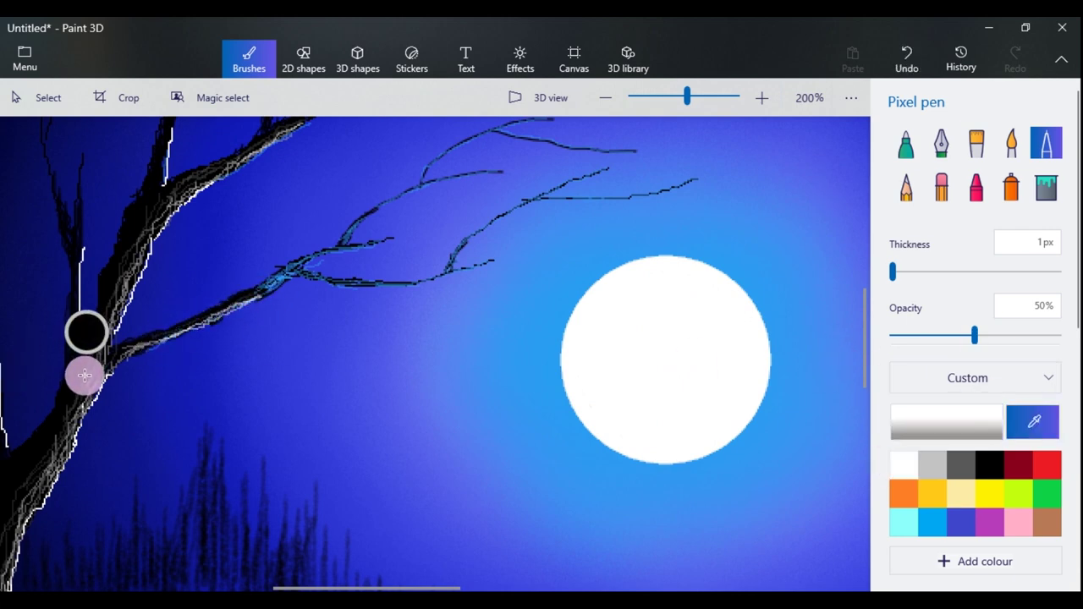
click(91, 371)
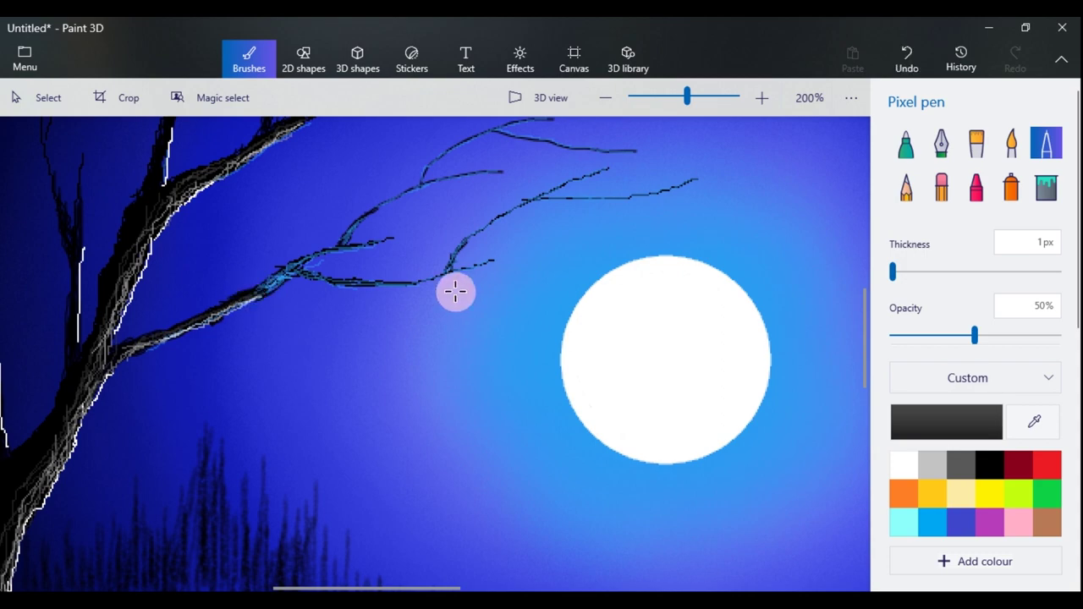
scroll(378, 317, down, 4)
scroll(445, 311, up, 1)
scroll(456, 315, down, 1)
drag(365, 585, 440, 585)
scroll(467, 343, up, 1)
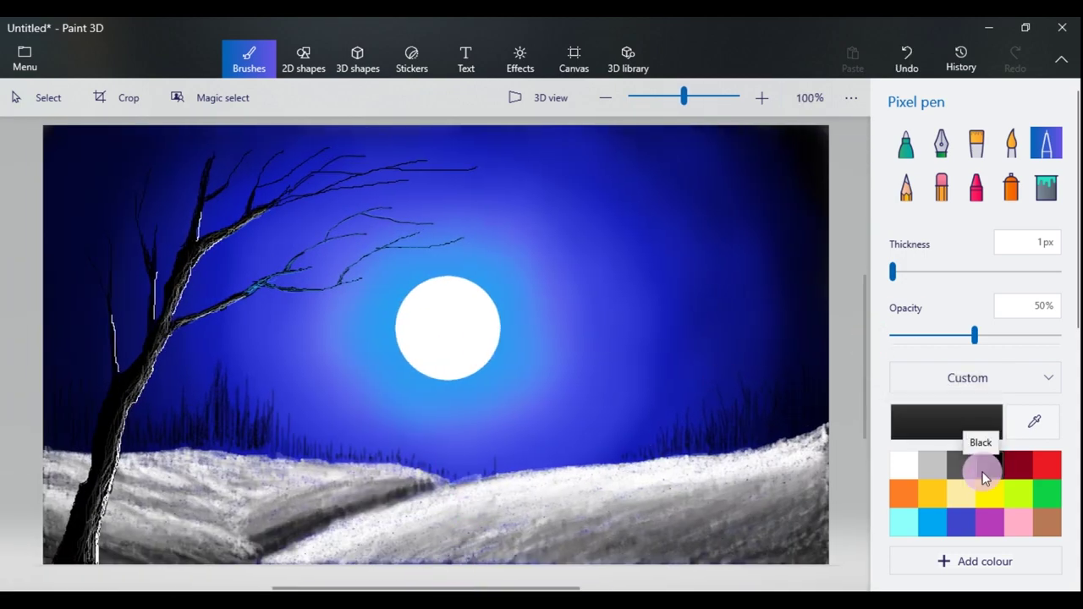
Choose a dark grey and draw thin upright trees at the far right end of the treeline.
click(965, 427)
click(375, 336)
click(454, 472)
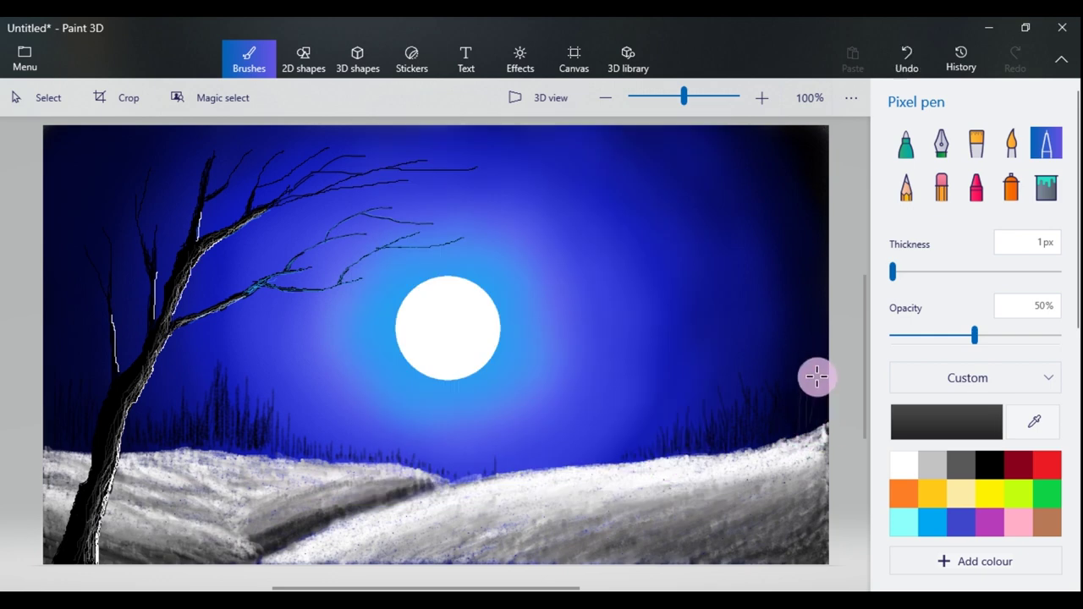
drag(775, 441, 784, 386)
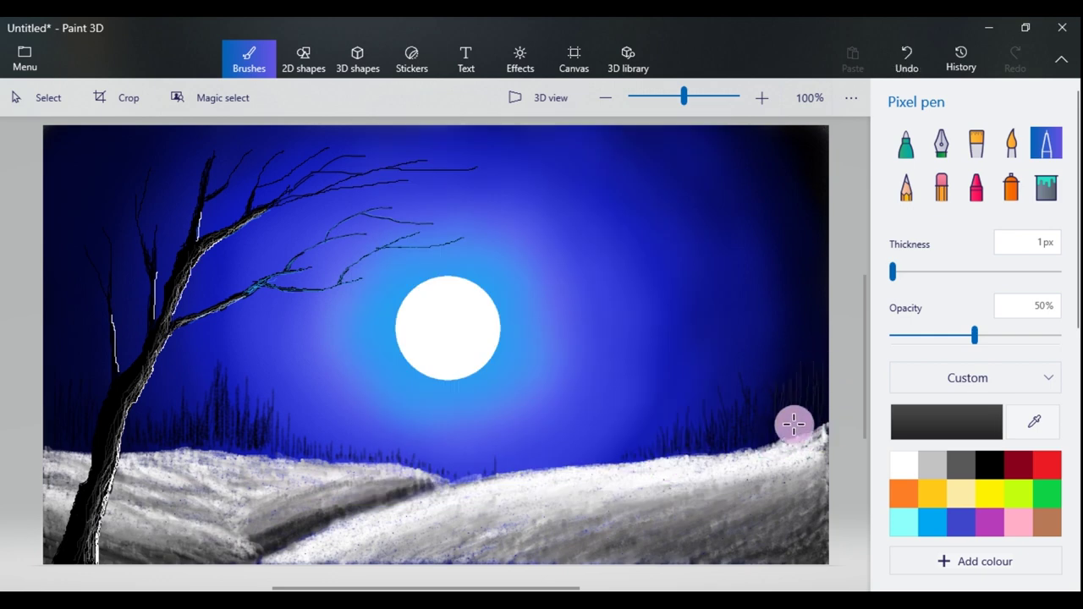
Sketch more dark grey trees at both ends of the treeline with the 6 px Pencil at 27% opacity.
click(906, 187)
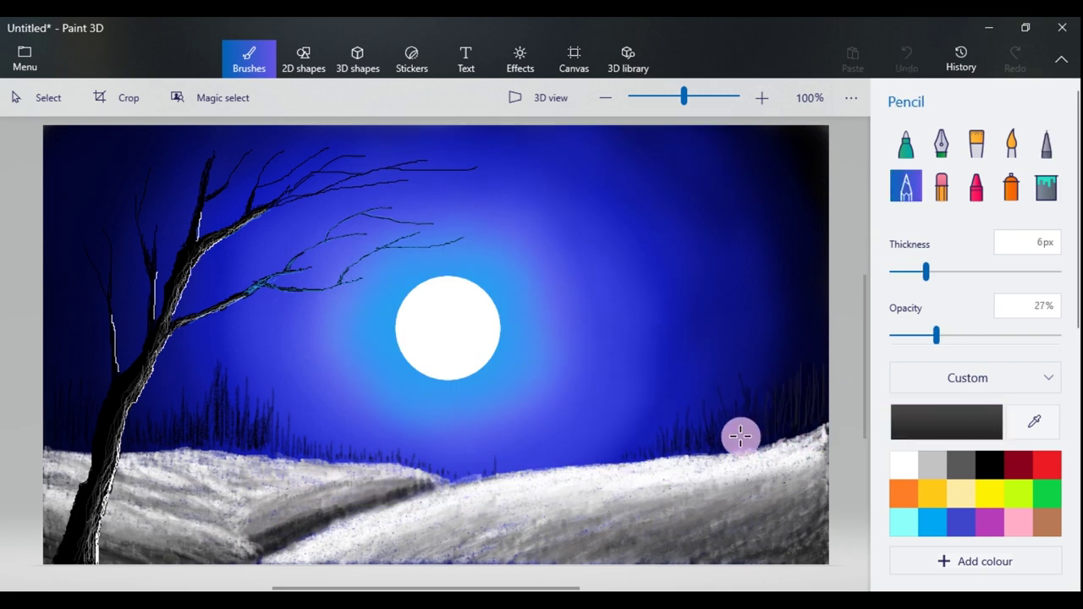
drag(756, 418, 738, 436)
drag(89, 433, 41, 428)
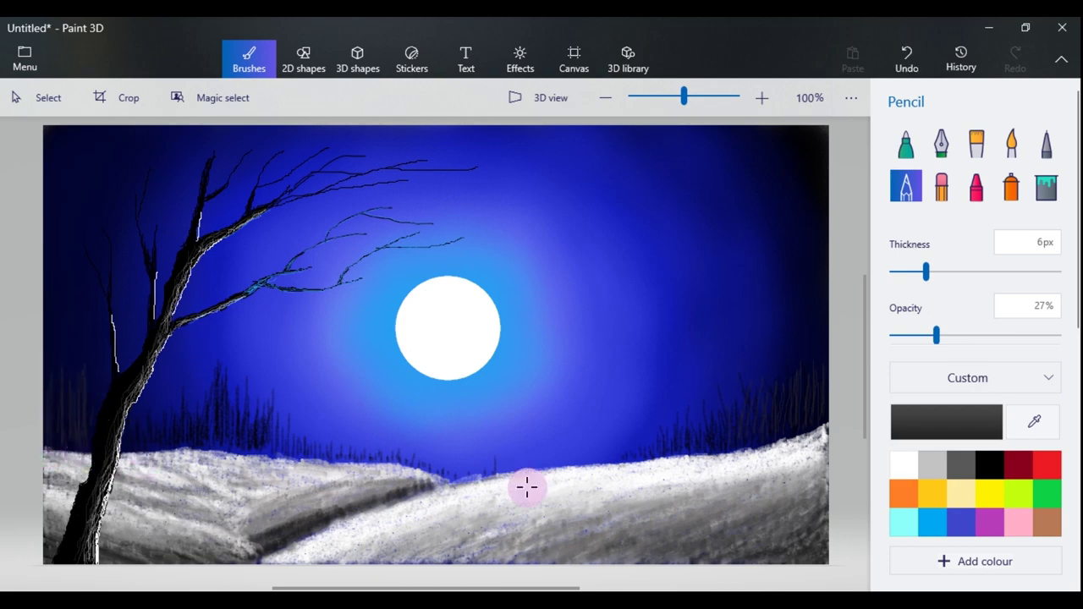
Draw white moonlit edges on the thin upright branches left of the trunk with the 1 px Pixel pen.
click(1045, 144)
click(903, 464)
scroll(176, 183, up, 3)
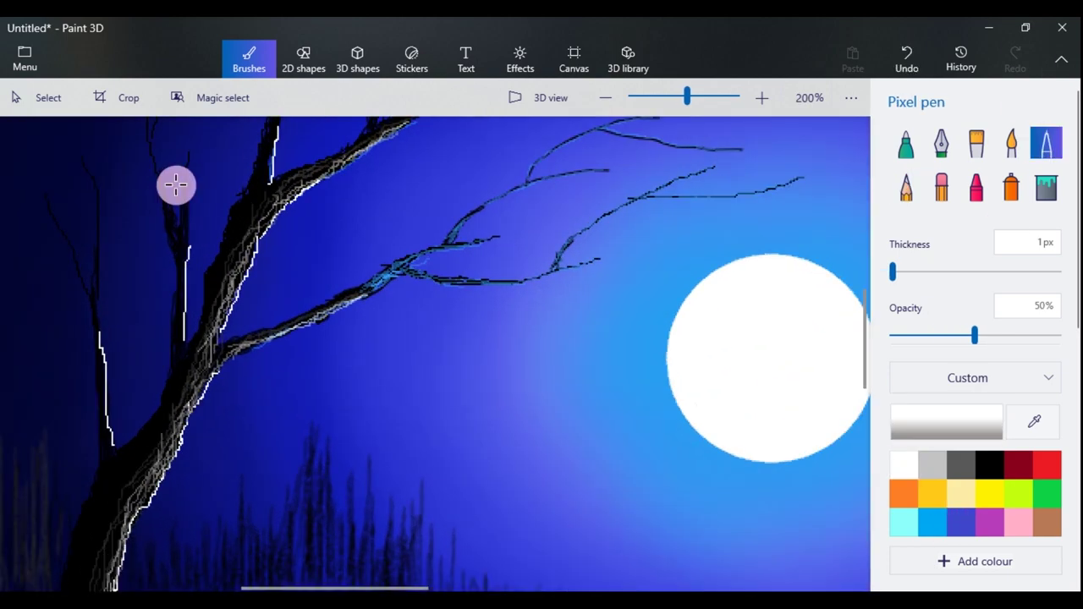
scroll(196, 259, up, 3)
drag(150, 184, 177, 267)
drag(307, 587, 254, 587)
drag(396, 325, 401, 472)
drag(367, 374, 384, 406)
scroll(544, 420, down, 3)
scroll(607, 312, up, 2)
drag(692, 227, 635, 280)
Choose a darker grey and add lines to the thin left branches and the upright top branch.
click(988, 421)
drag(375, 241, 375, 308)
click(457, 471)
mouse_move(628, 292)
mouse_down()
mouse_move(626, 335)
mouse_move(584, 436)
mouse_up()
drag(609, 363, 584, 447)
drag(642, 185, 611, 352)
drag(773, 270, 768, 301)
Choose a lighter grey and touch up the highlights on the upright top branch and its side twig.
click(947, 421)
drag(375, 308, 375, 256)
click(457, 470)
scroll(621, 347, down, 6)
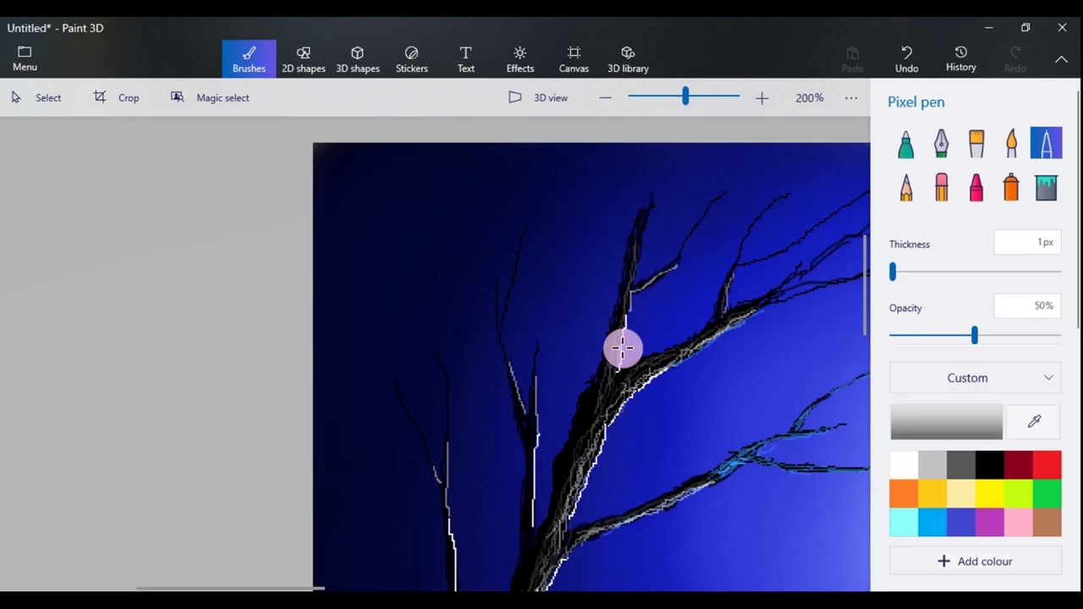
scroll(315, 226, up, 2)
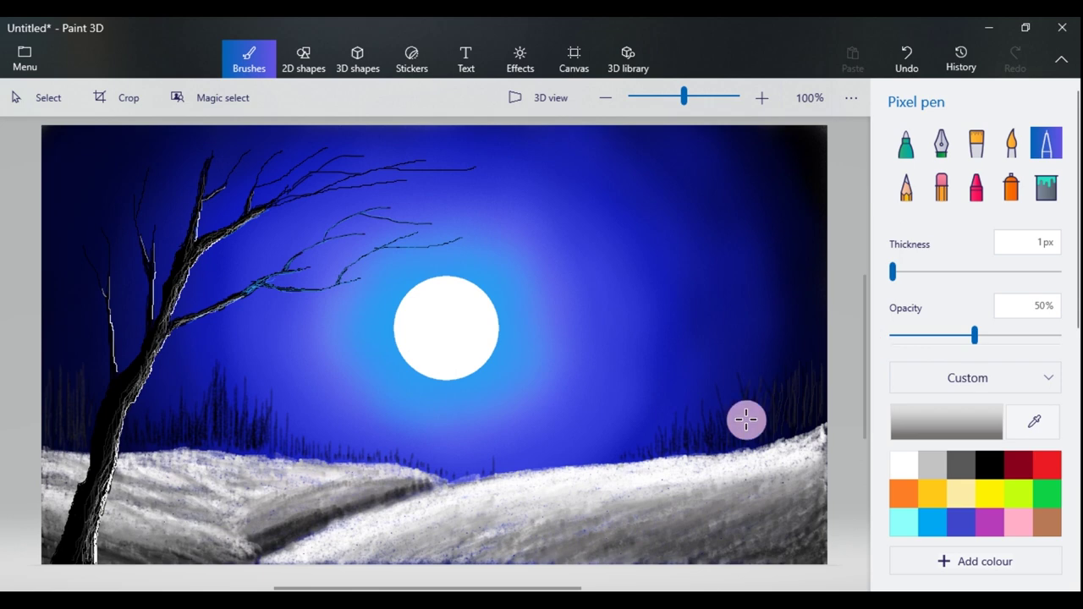
Dot white stars across the whole sky with the Marker at 3 px thickness and 100% opacity.
click(905, 188)
click(905, 142)
click(903, 478)
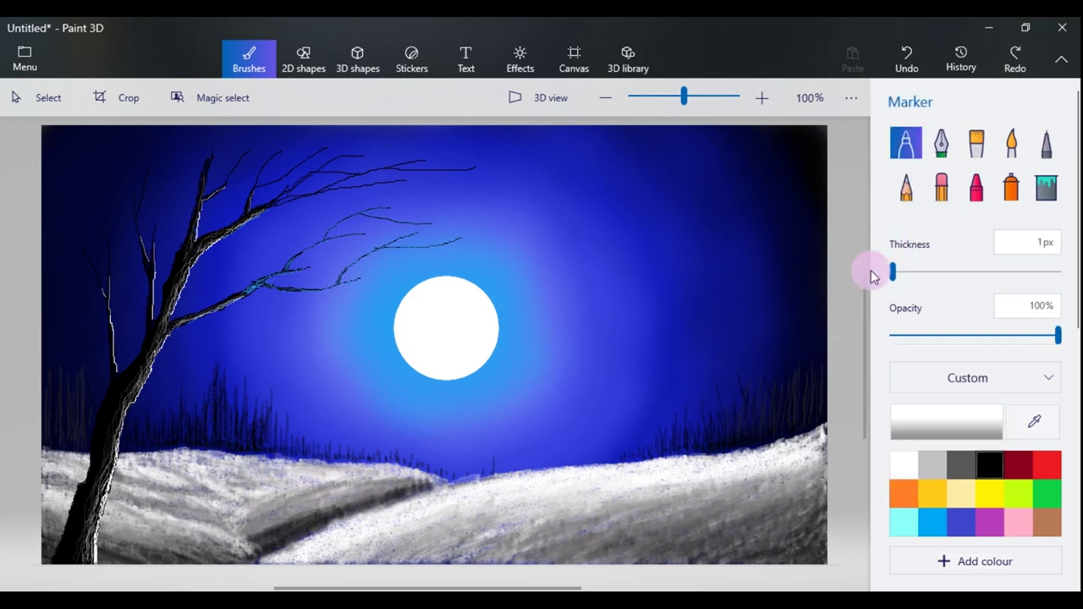
click(785, 152)
click(708, 160)
click(776, 251)
click(651, 214)
click(564, 191)
click(493, 191)
click(233, 206)
click(159, 160)
click(77, 170)
click(53, 279)
click(46, 218)
click(76, 223)
click(66, 136)
click(119, 209)
click(120, 157)
click(379, 138)
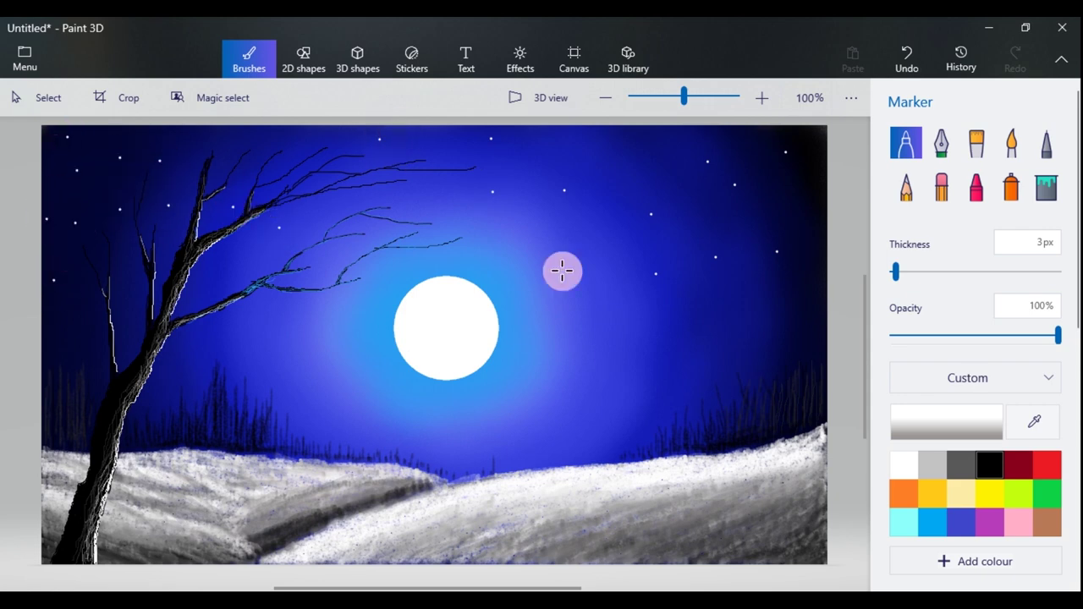
Set the Marker thickness to 1 px and dot small white stars over the sky right of the moon.
click(890, 276)
click(750, 253)
click(604, 245)
click(550, 206)
click(585, 162)
click(601, 205)
click(639, 220)
click(681, 151)
click(763, 333)
click(707, 293)
click(700, 346)
click(635, 323)
click(624, 285)
click(571, 295)
click(556, 342)
click(604, 381)
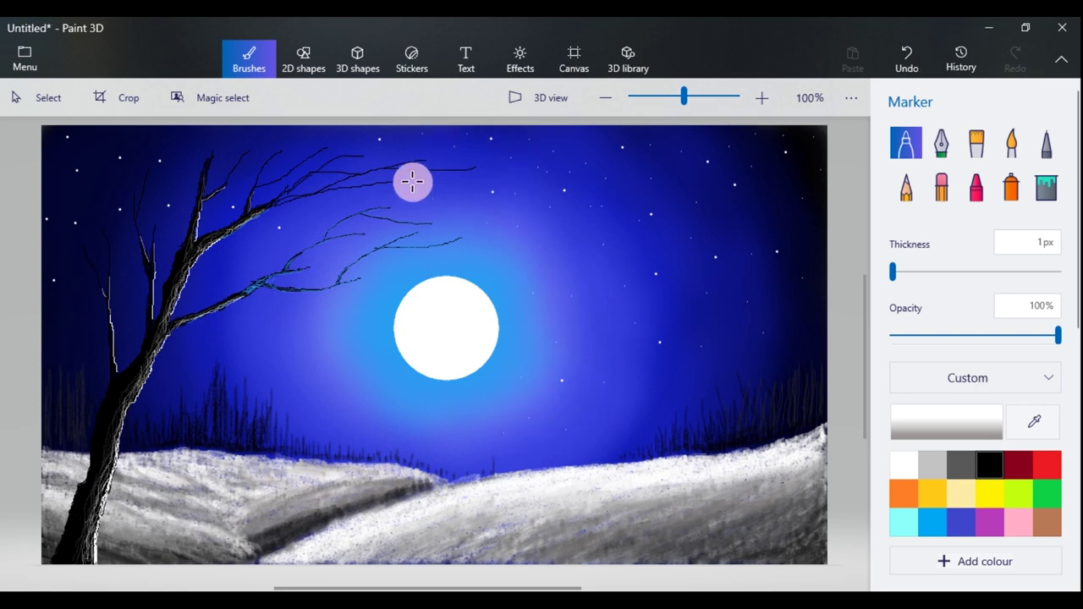
Dot small white stars over the sky above and left of the moon and around the tree branches.
click(442, 153)
click(338, 255)
click(225, 190)
click(230, 348)
click(285, 388)
click(207, 339)
click(184, 352)
click(122, 275)
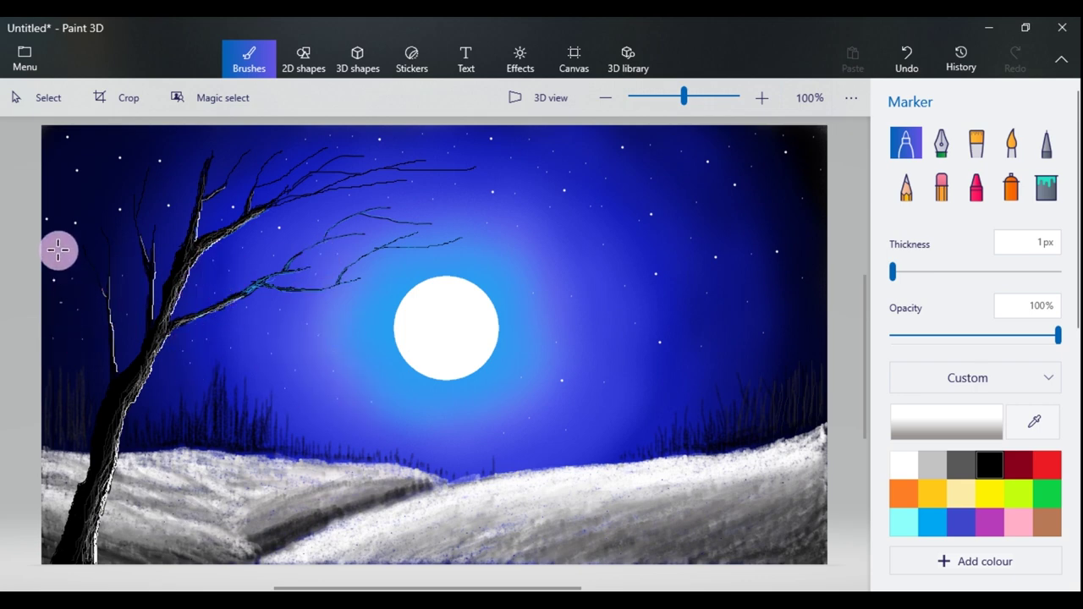
click(102, 167)
click(141, 143)
click(116, 185)
click(211, 282)
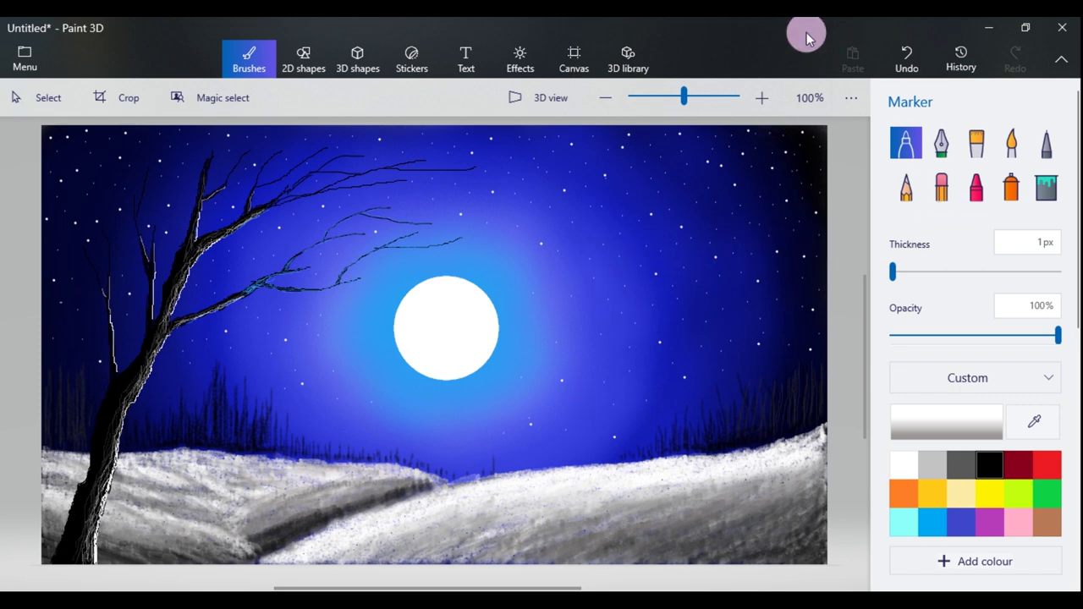
Add the artist's full name as black 2D text near the painting's lower right corner.
click(463, 57)
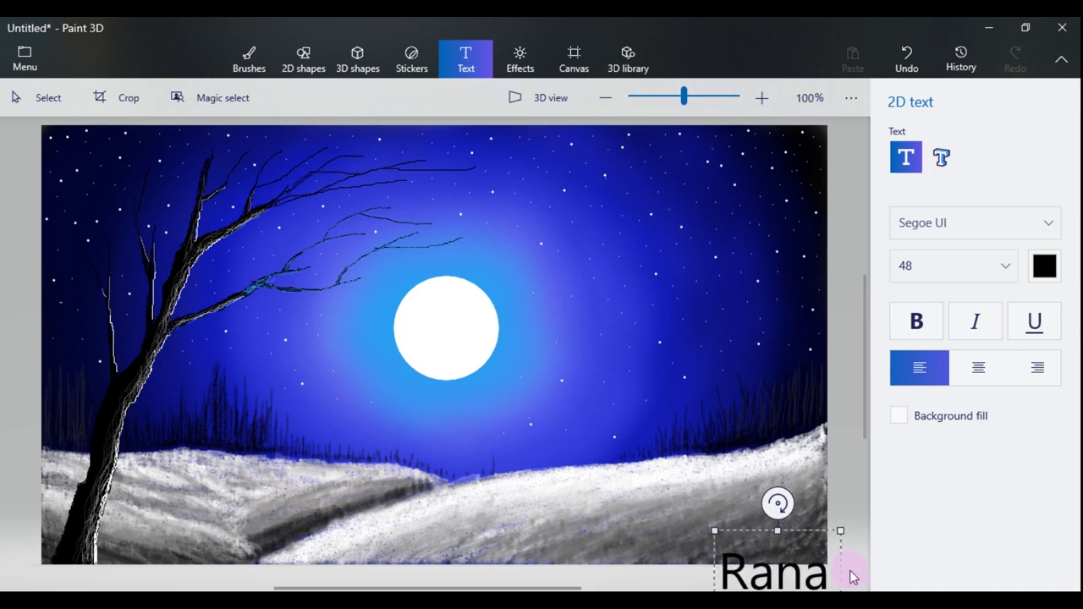
drag(844, 554, 800, 369)
drag(801, 468, 1075, 427)
drag(667, 348, 446, 419)
Set the signature's font size to 18 and move it onto the snow in the lower right corner.
click(1008, 268)
click(1009, 139)
drag(806, 443, 457, 448)
click(996, 274)
click(965, 127)
drag(692, 389, 930, 527)
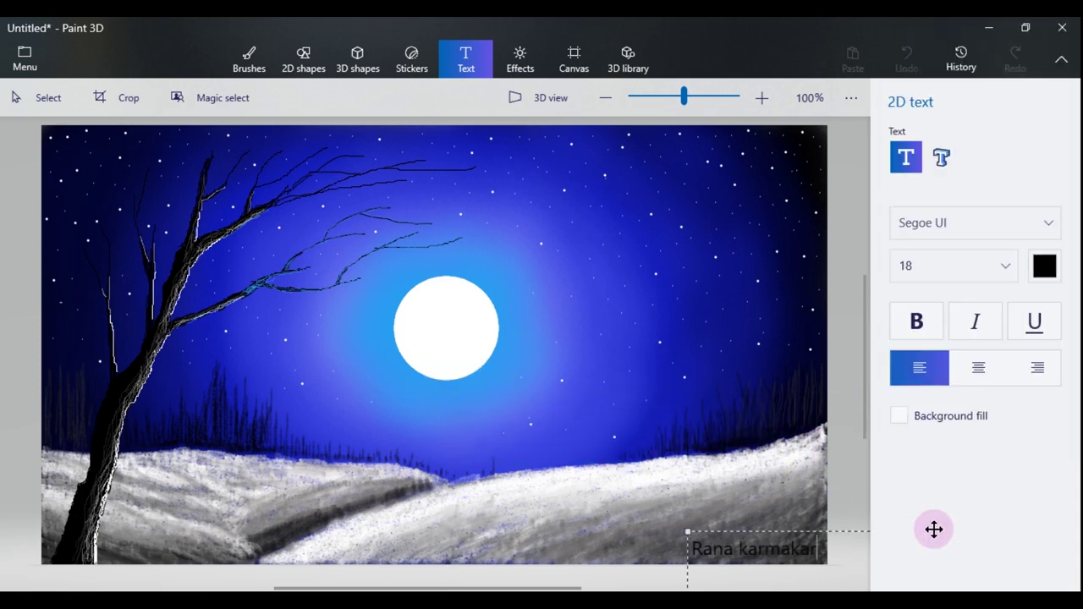
Change the signature's font to Script MT and place the text on the painting.
click(1048, 226)
click(965, 140)
drag(817, 549, 692, 550)
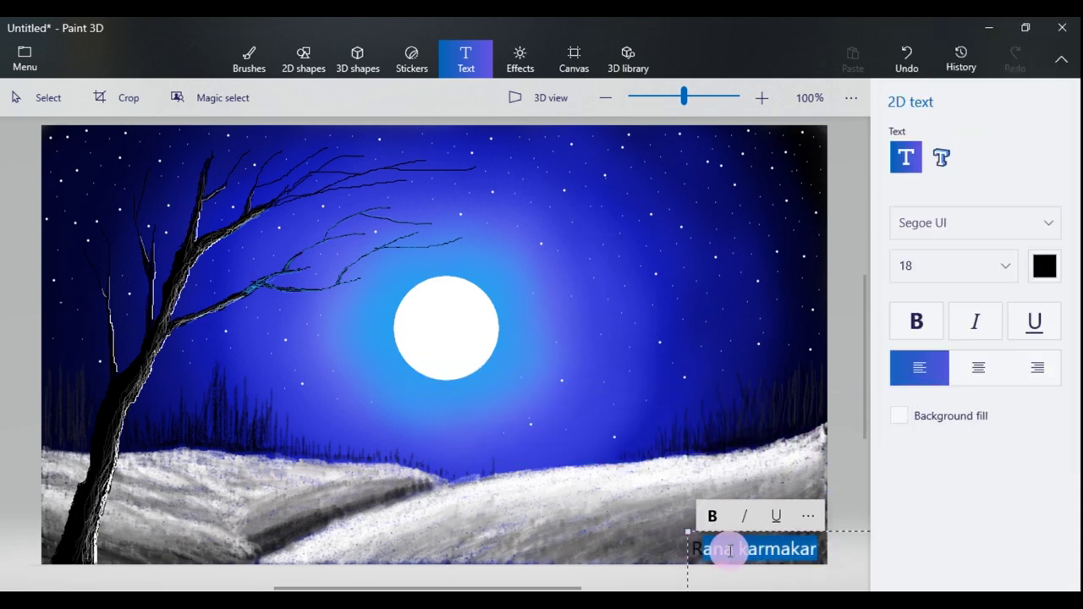
click(998, 223)
click(988, 148)
click(830, 519)
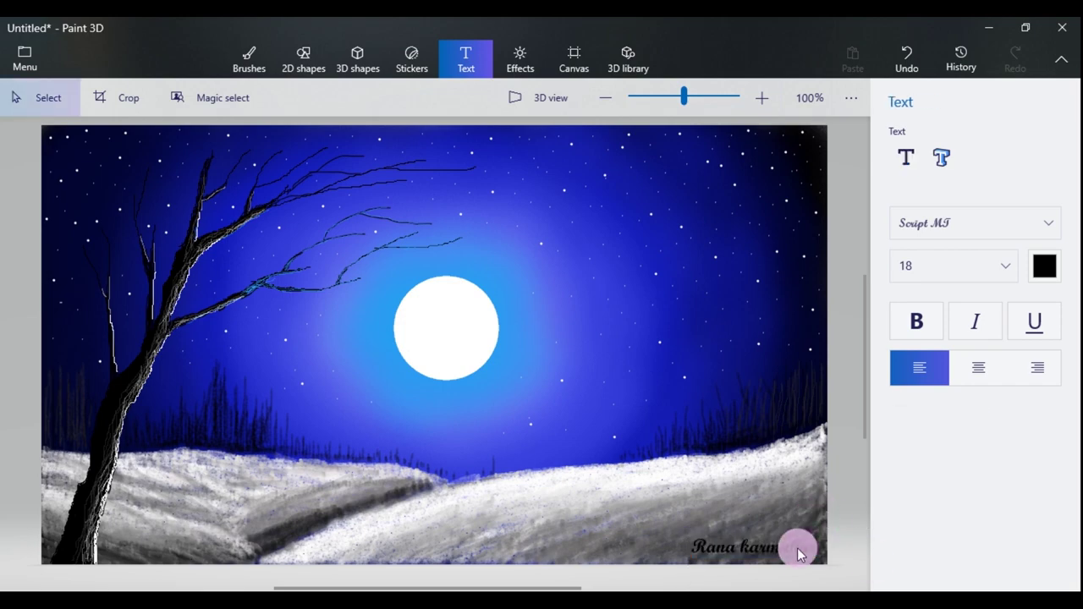